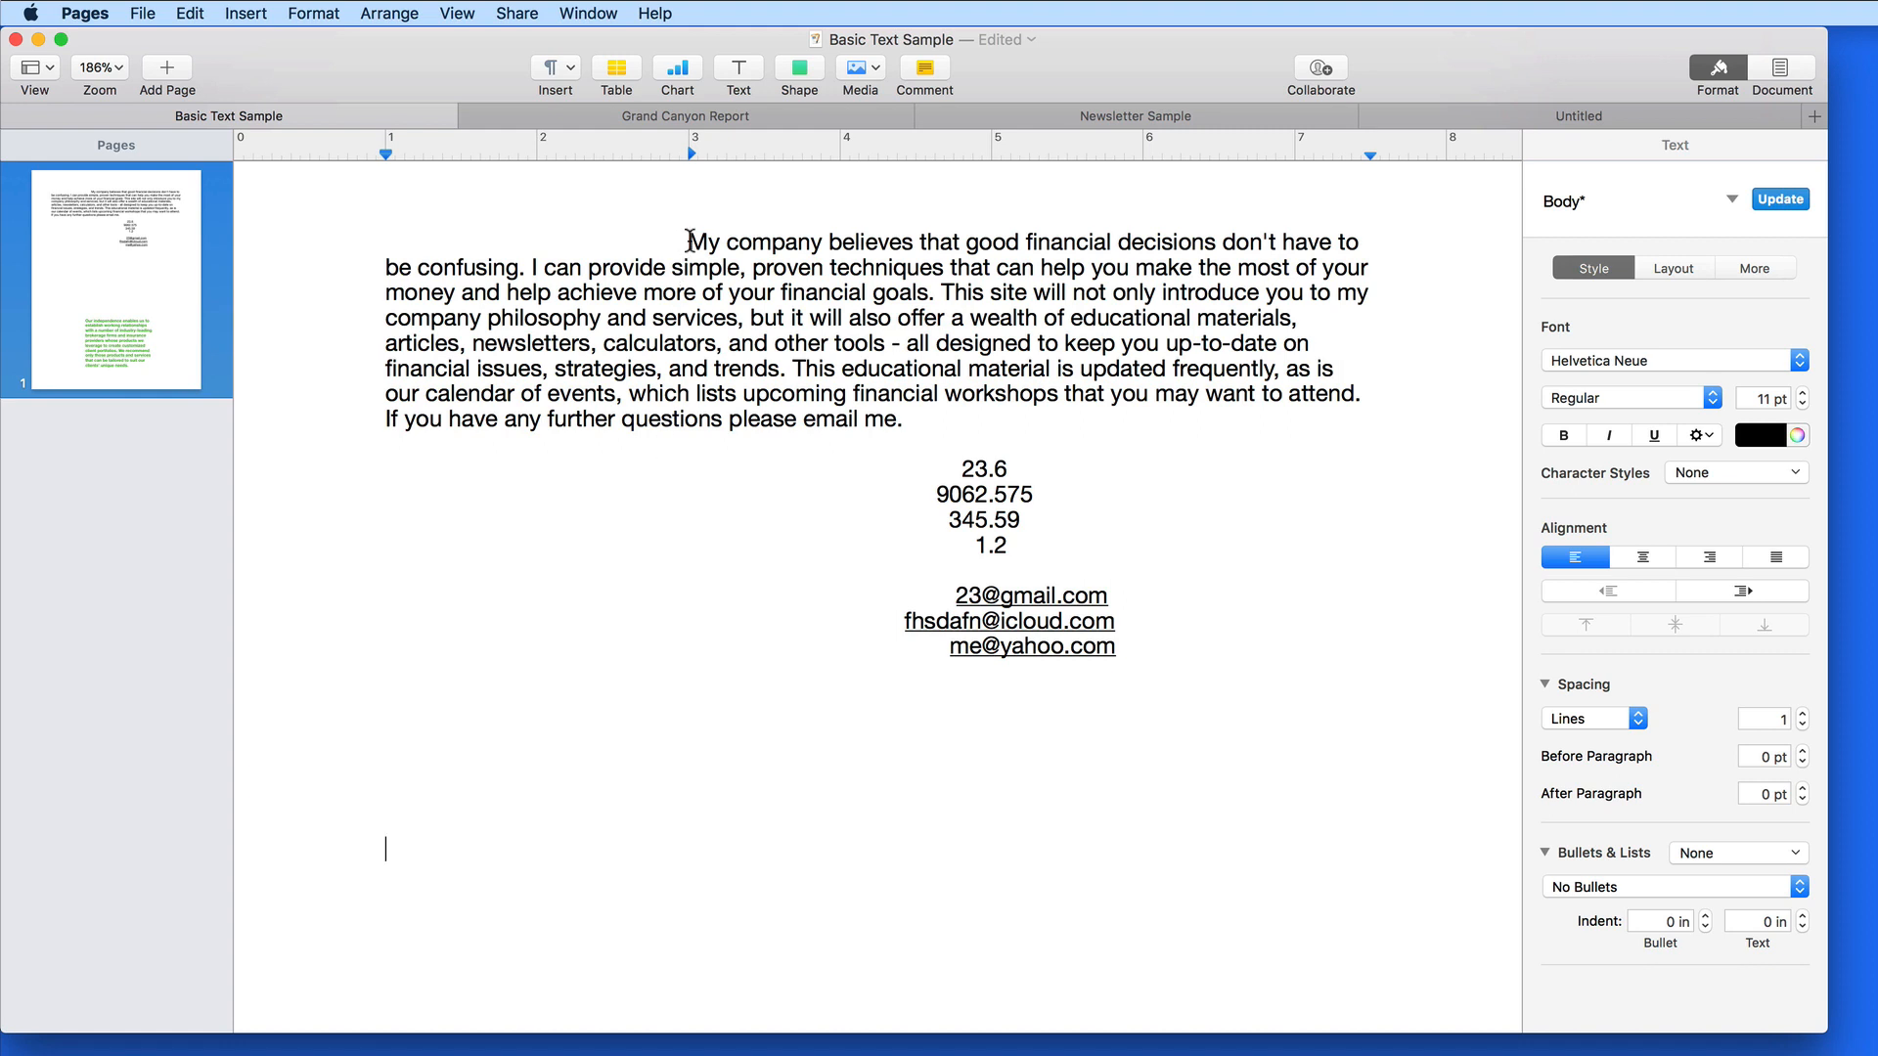
Select the words 'My company' at the start of the first paragraph
left_click_drag(689, 240, 822, 243)
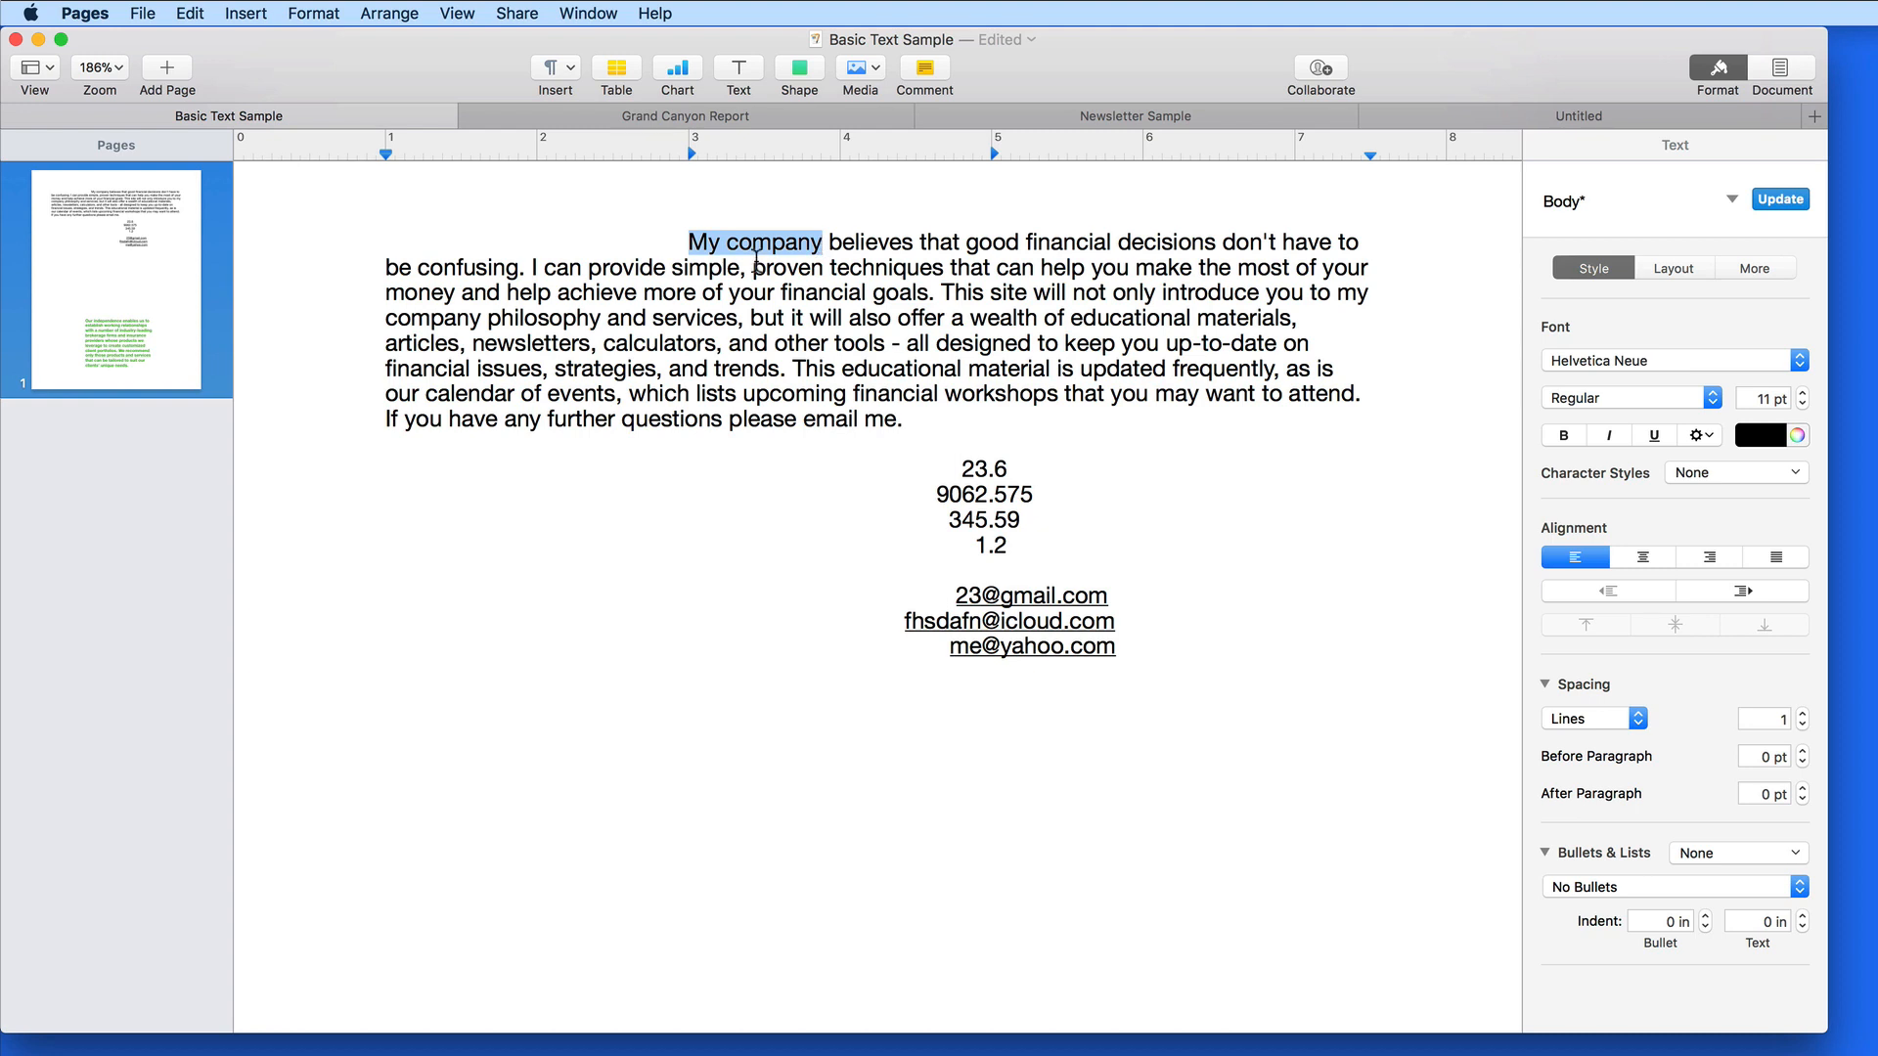
Look through the Format menu and right-click Add Link options for 'My company' without choosing
left_click(308, 15)
mouse_move(333, 315)
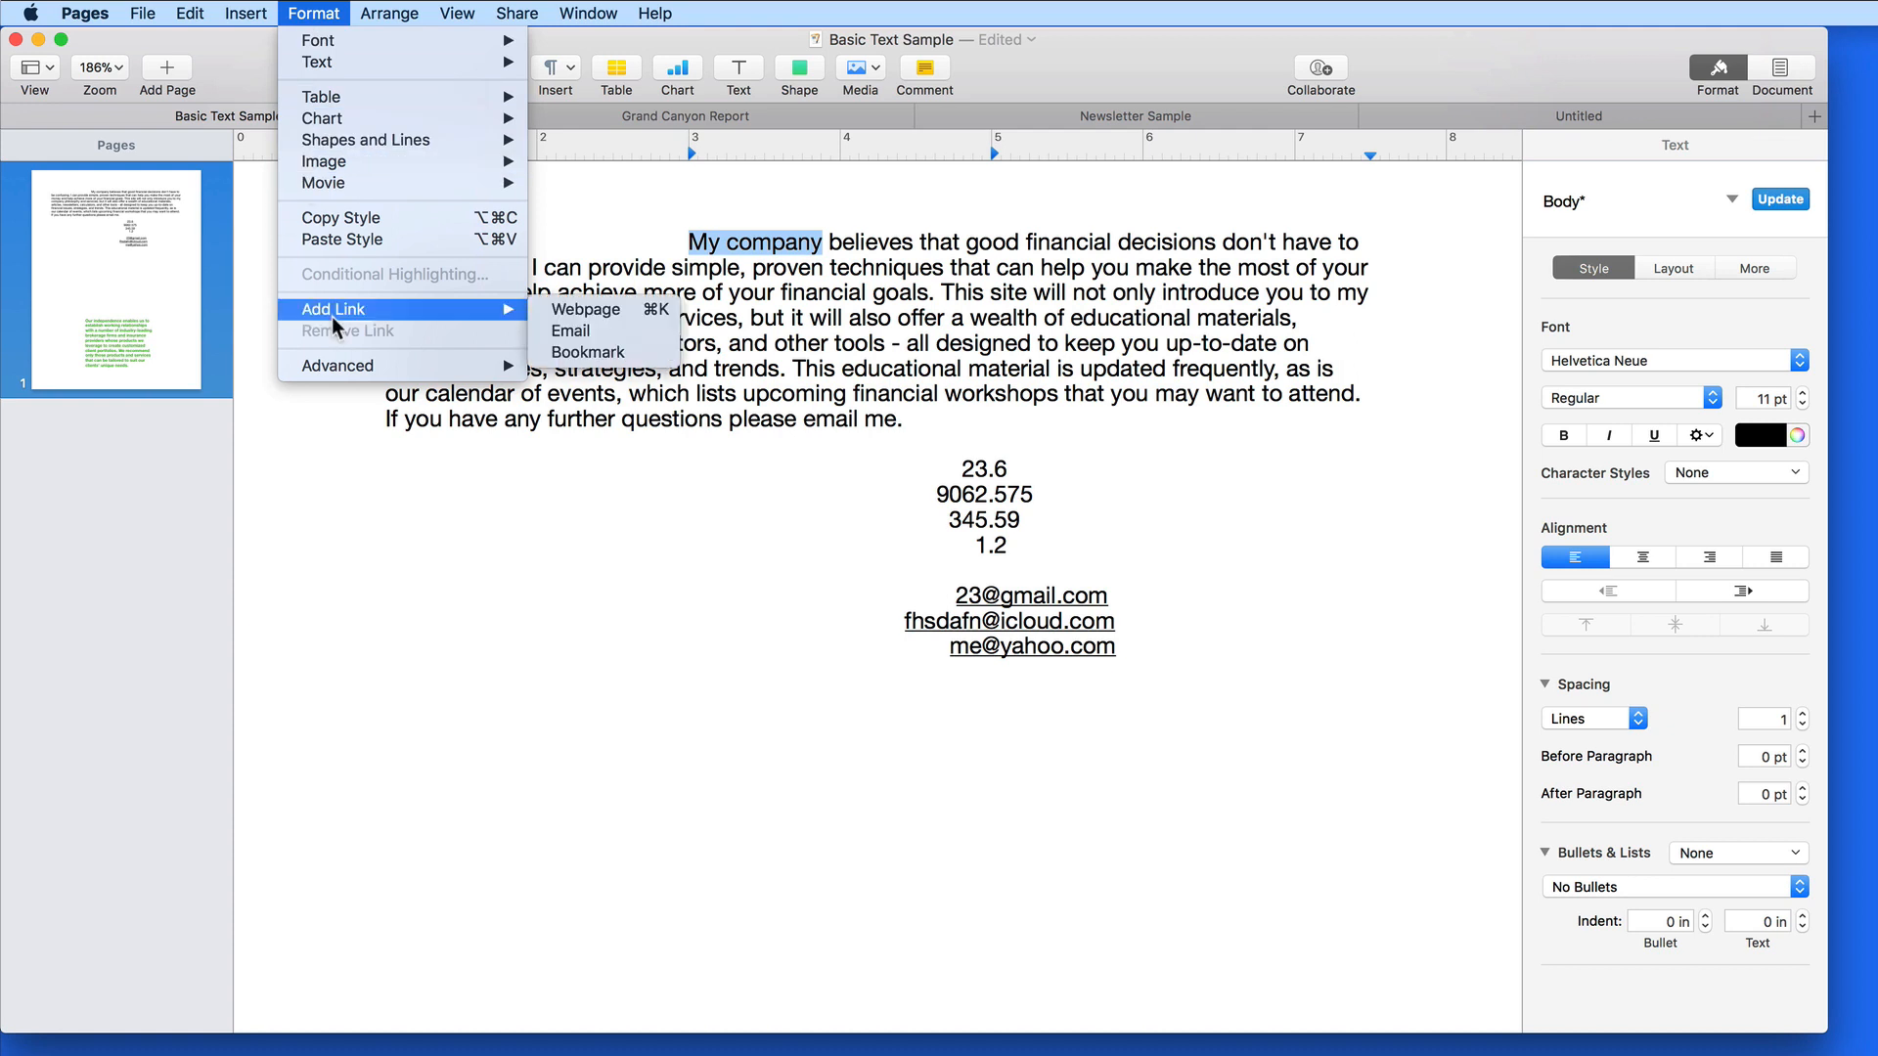
left_click(752, 266)
right_click(748, 245)
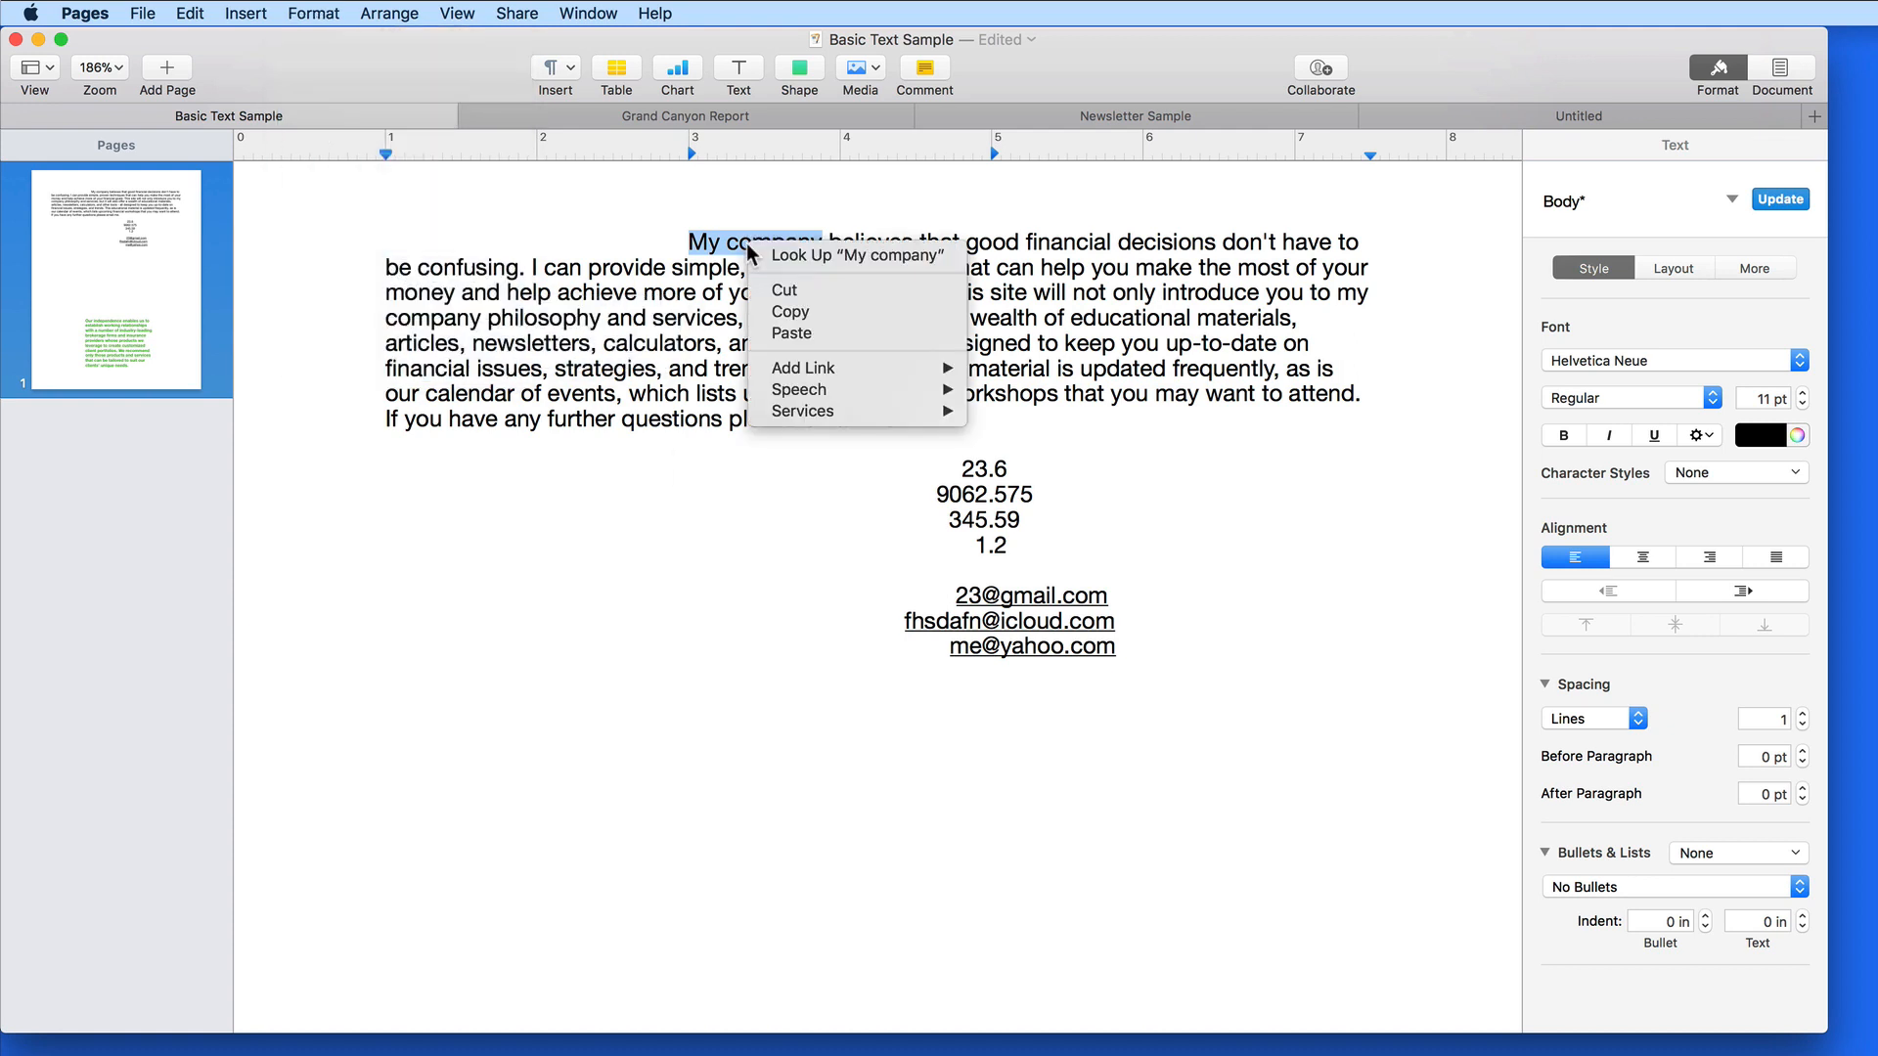
mouse_move(769, 369)
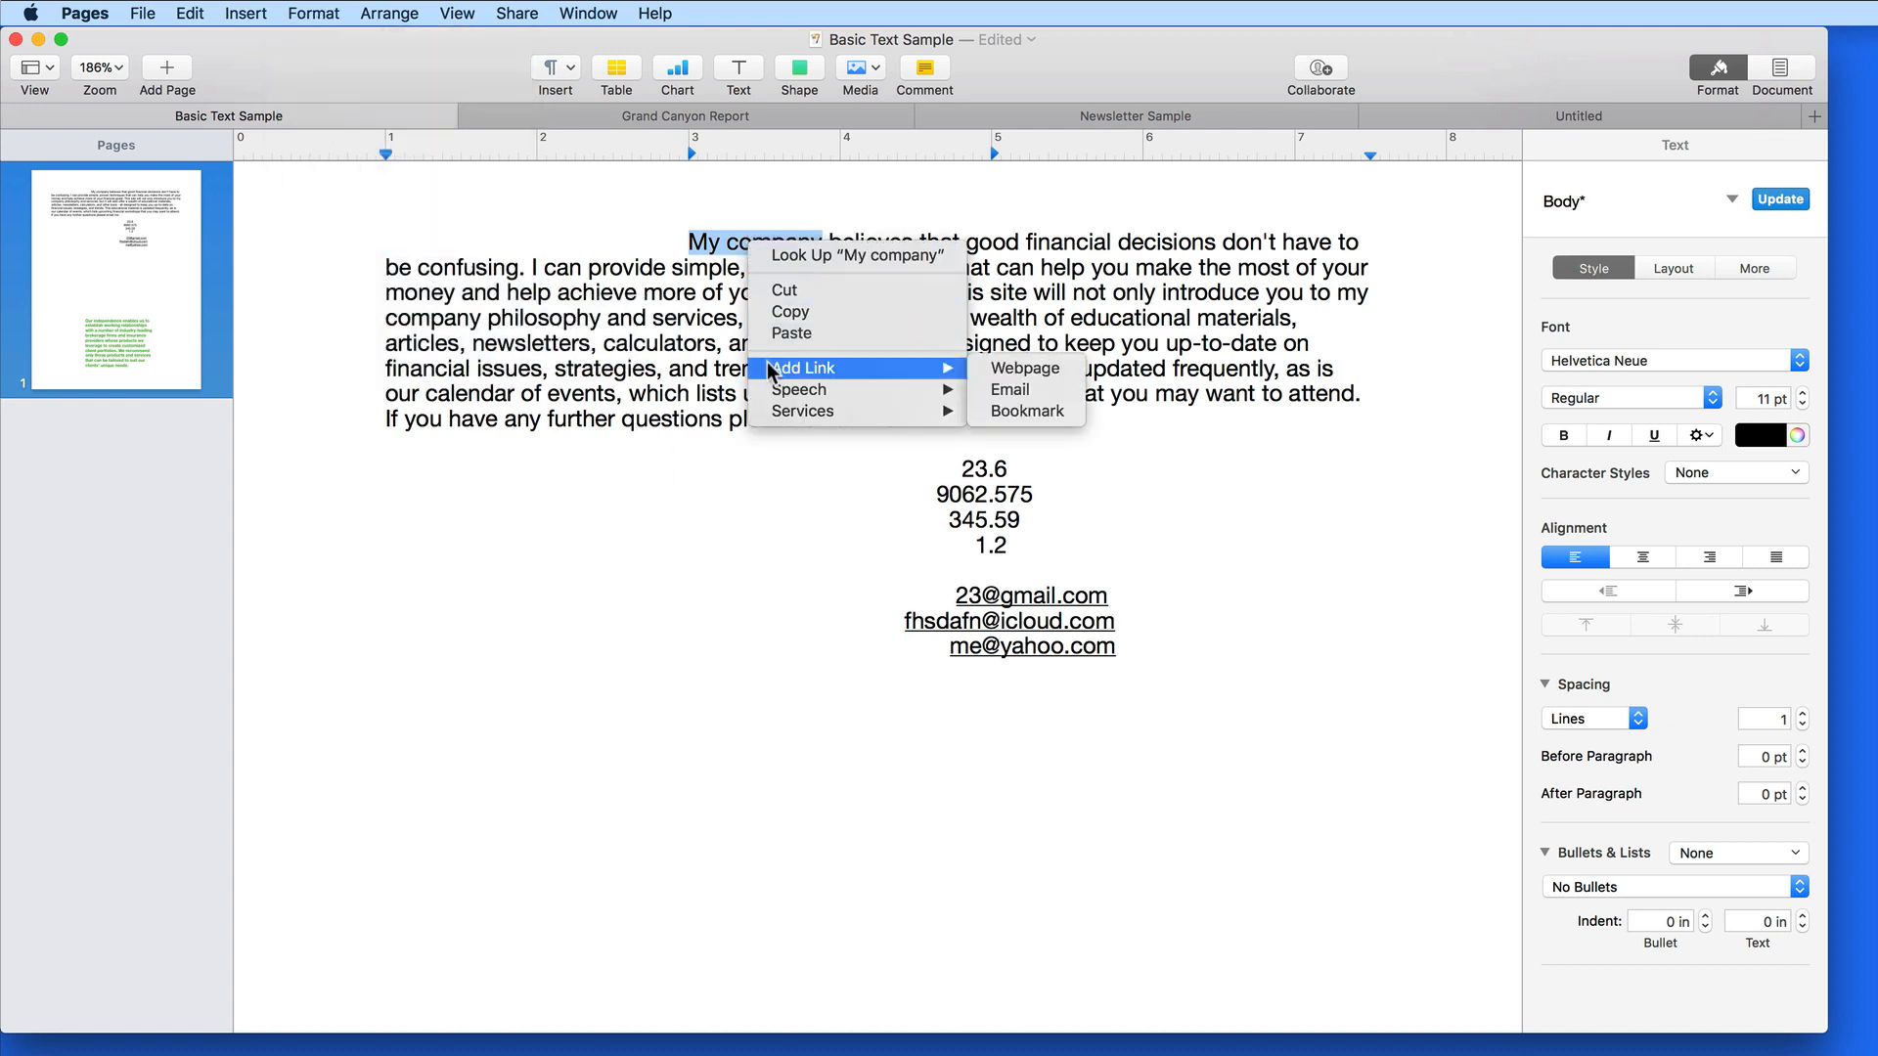
left_click(667, 438)
key("super+k")
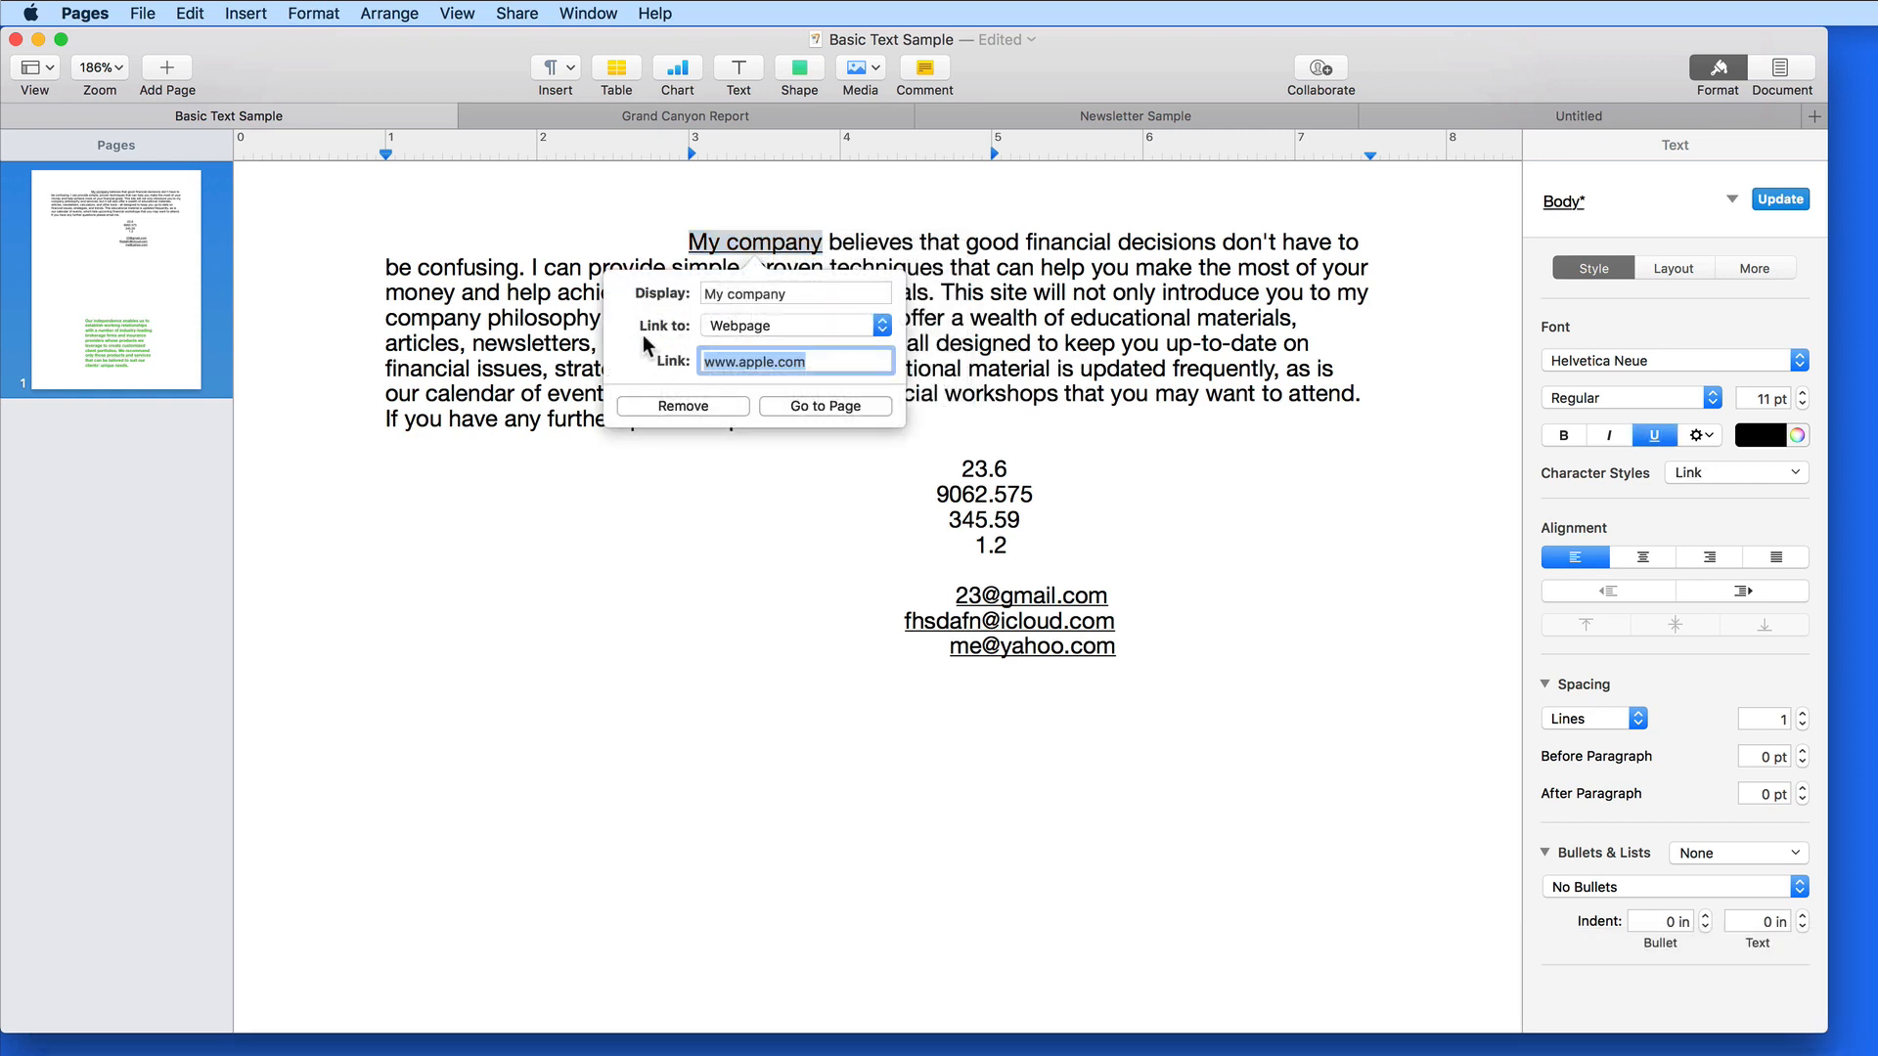
left_click(775, 323)
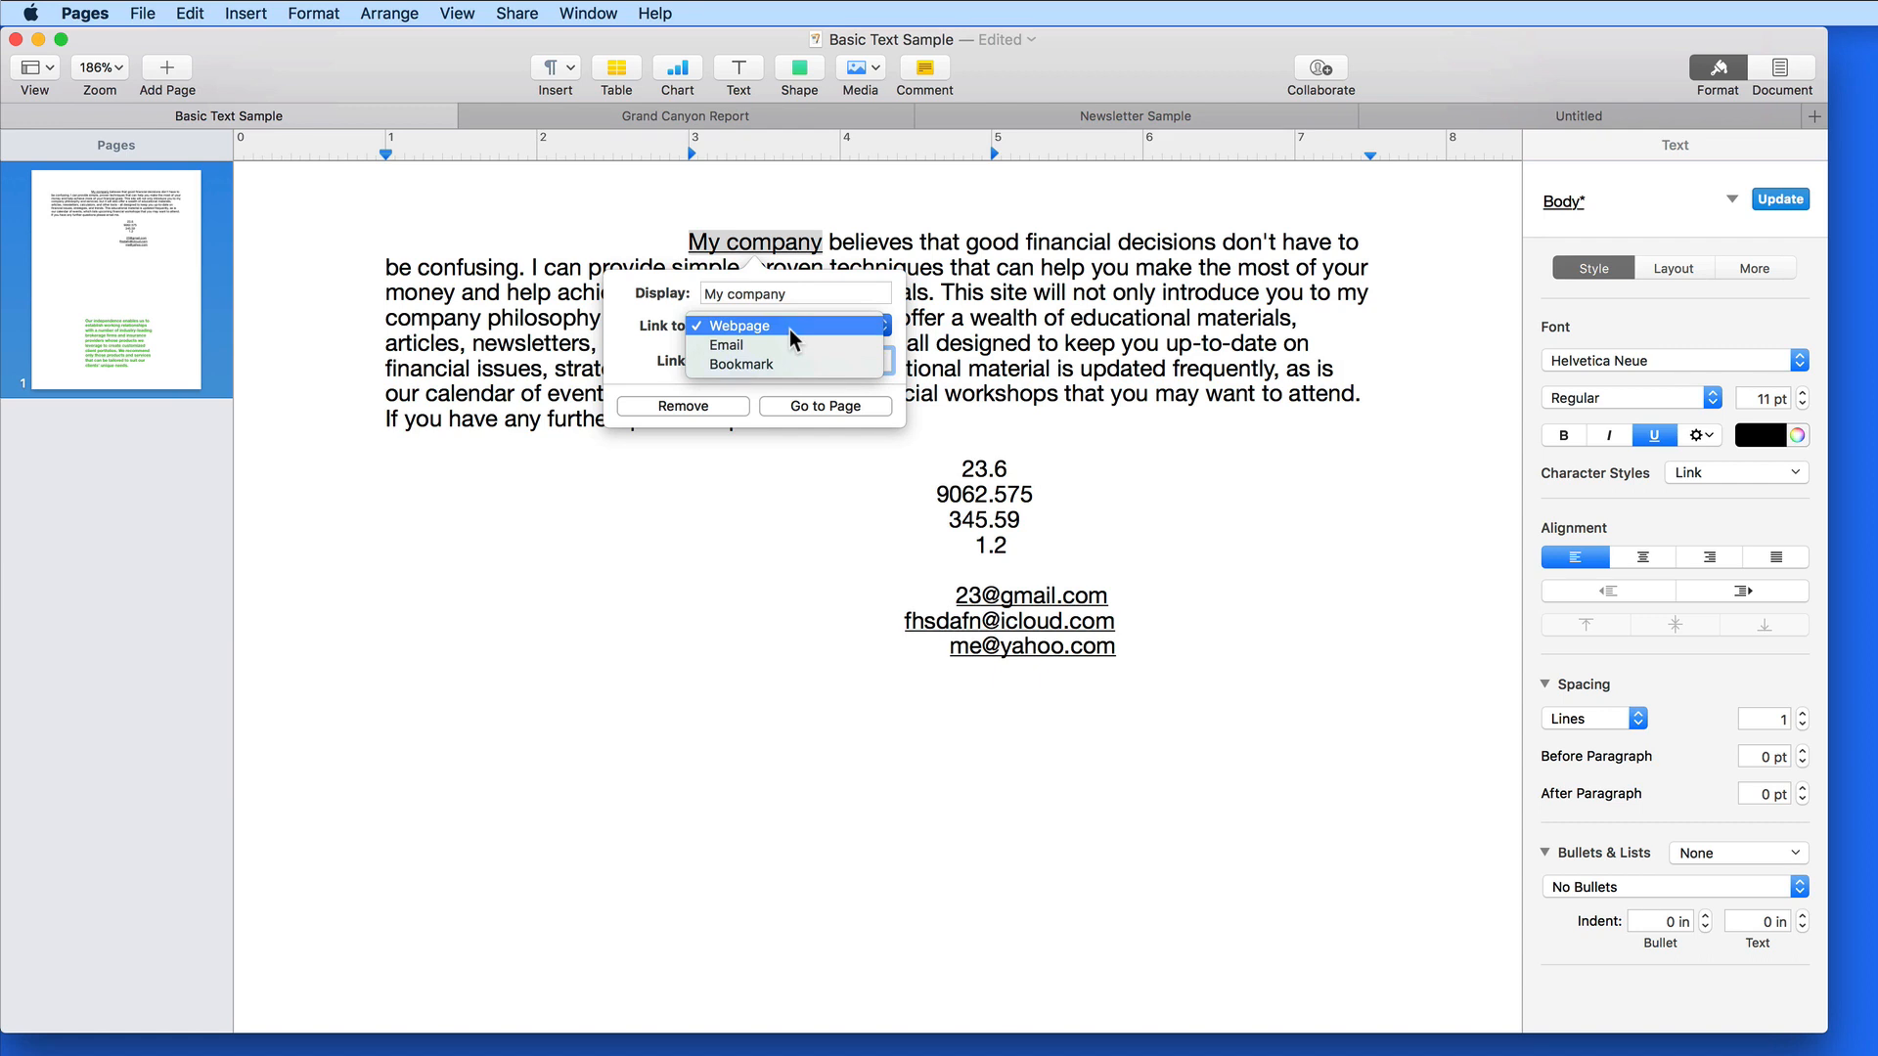
left_click(790, 328)
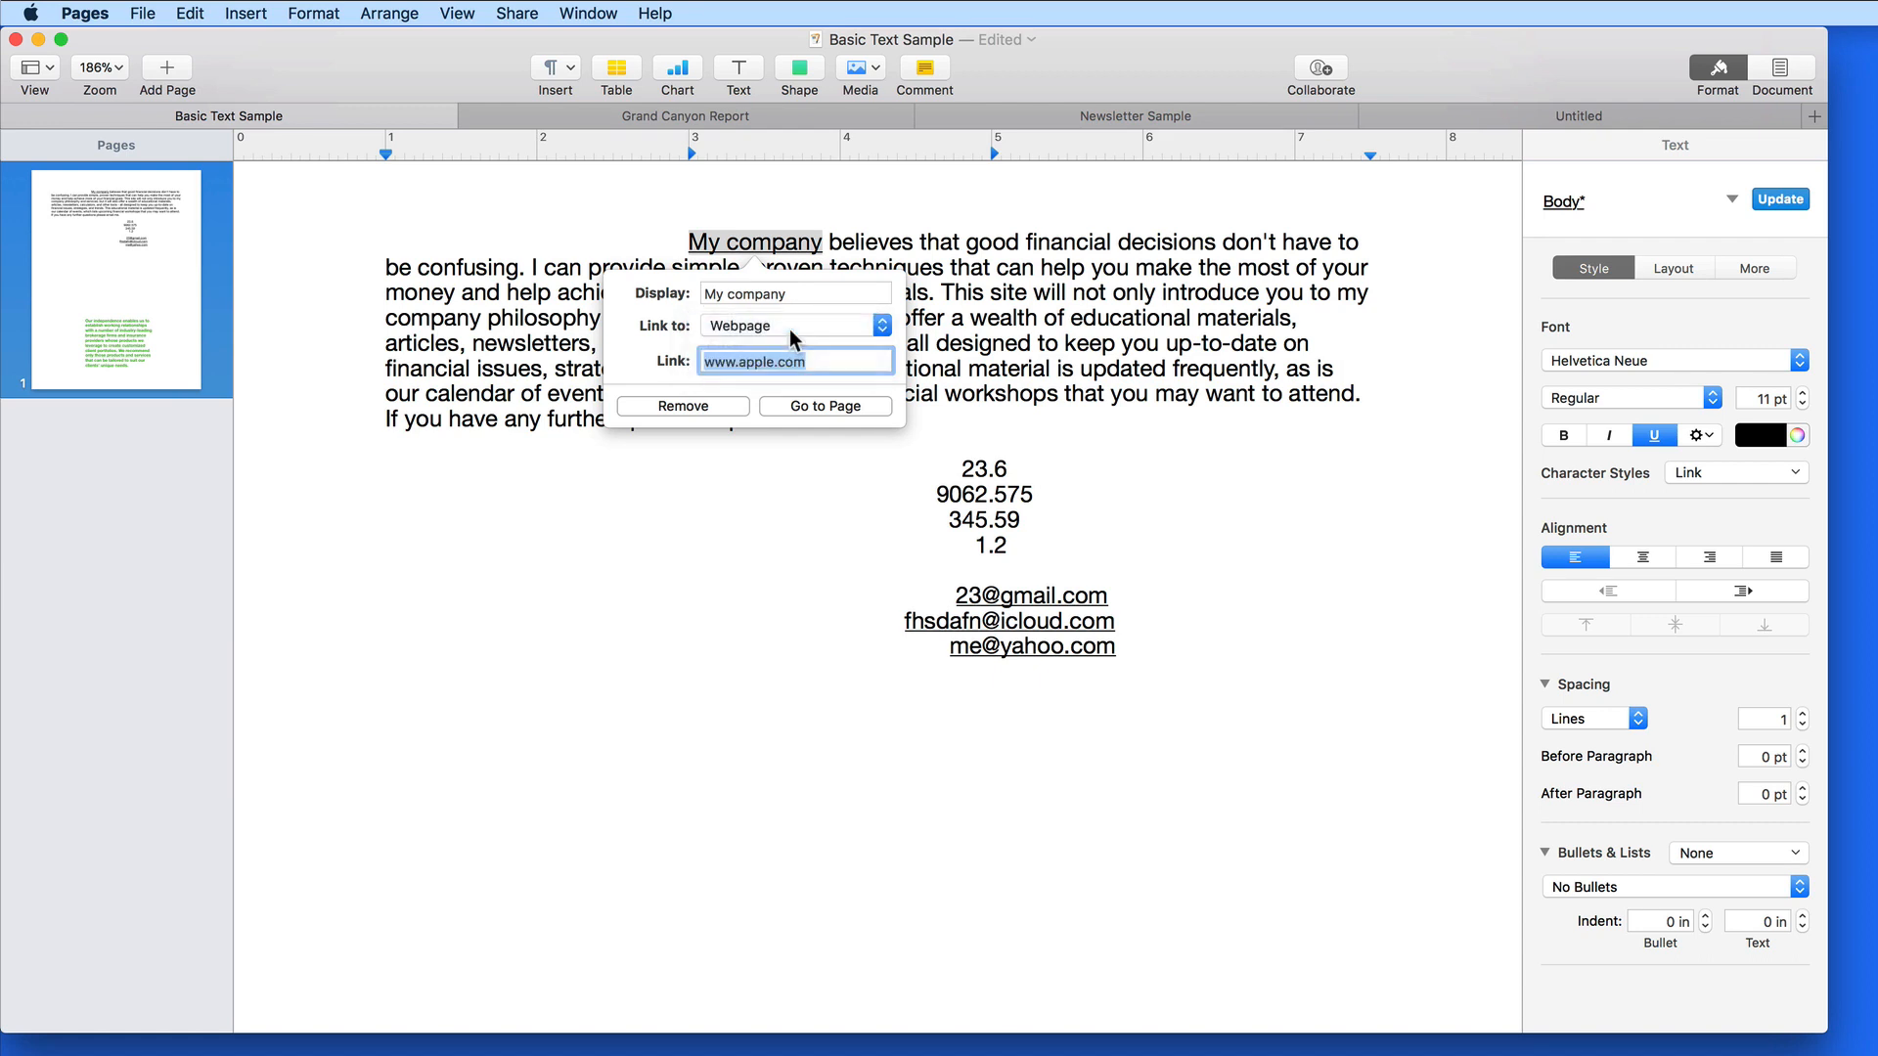
type("www.them")
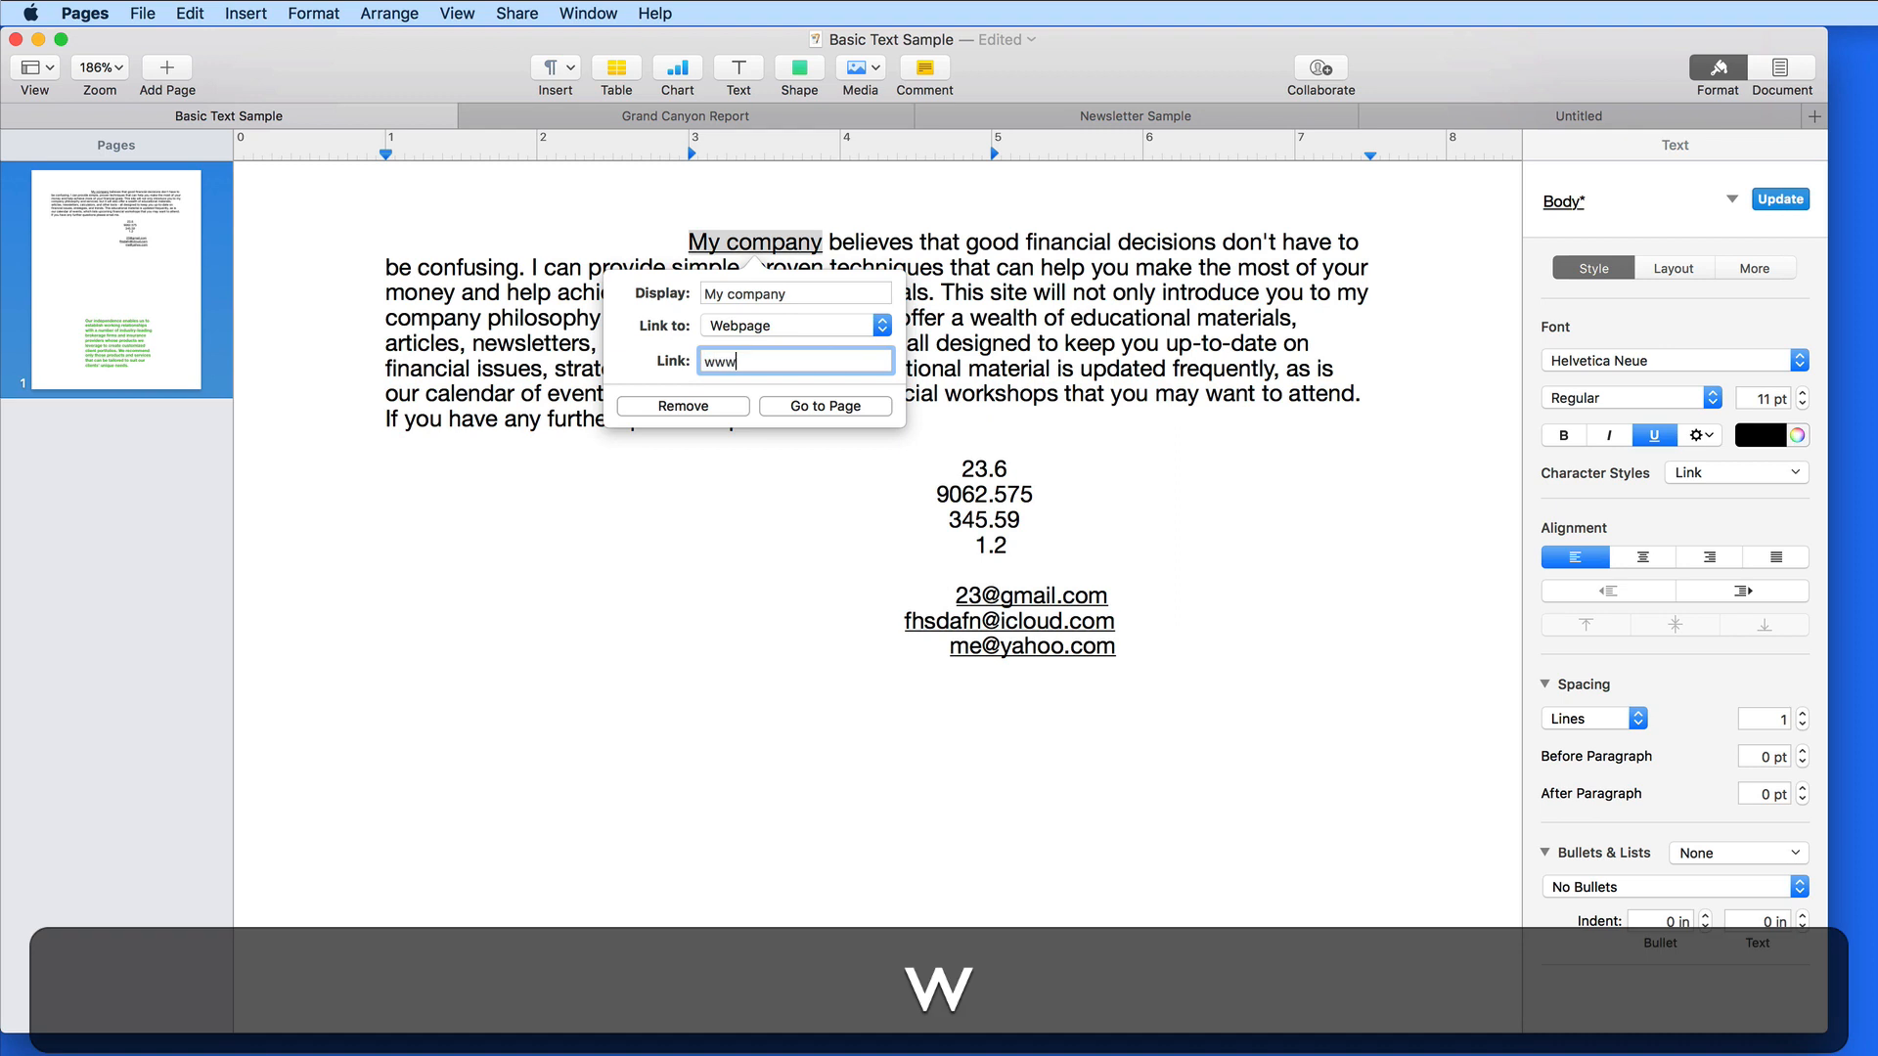
type("acu.com")
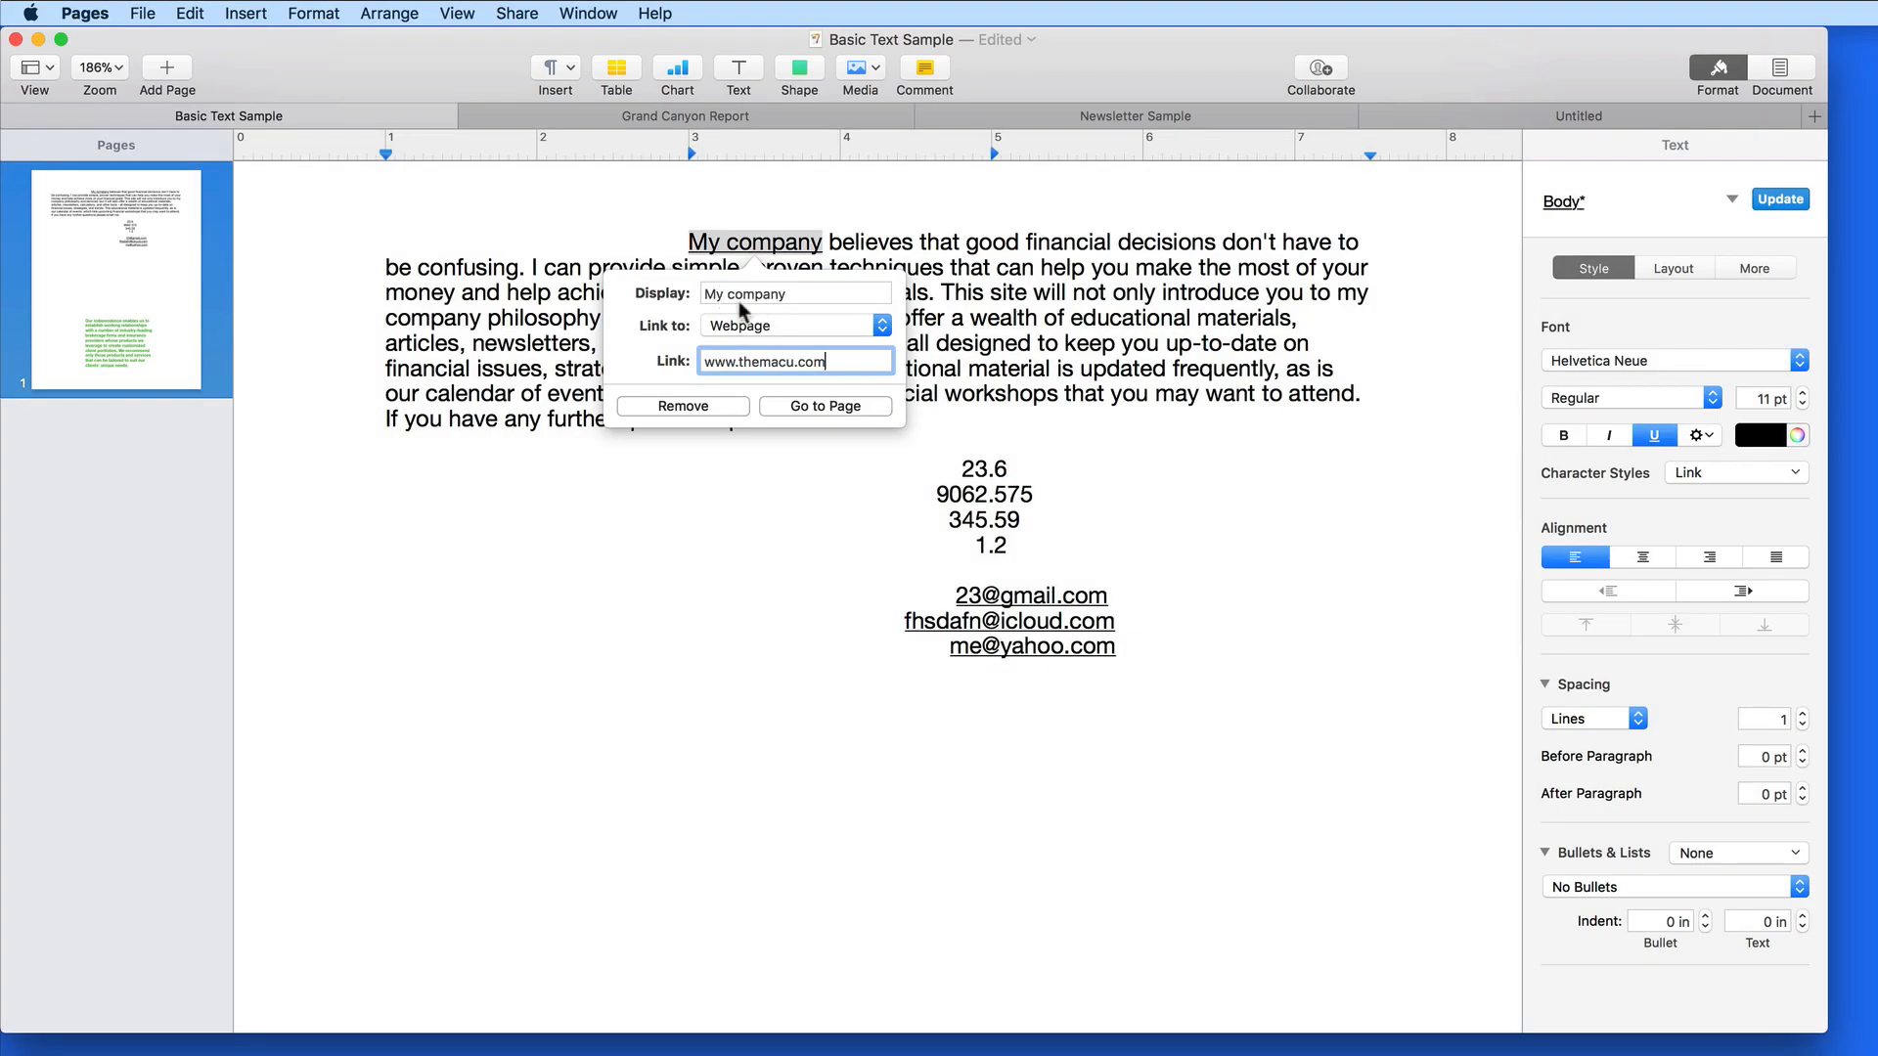
left_click(857, 213)
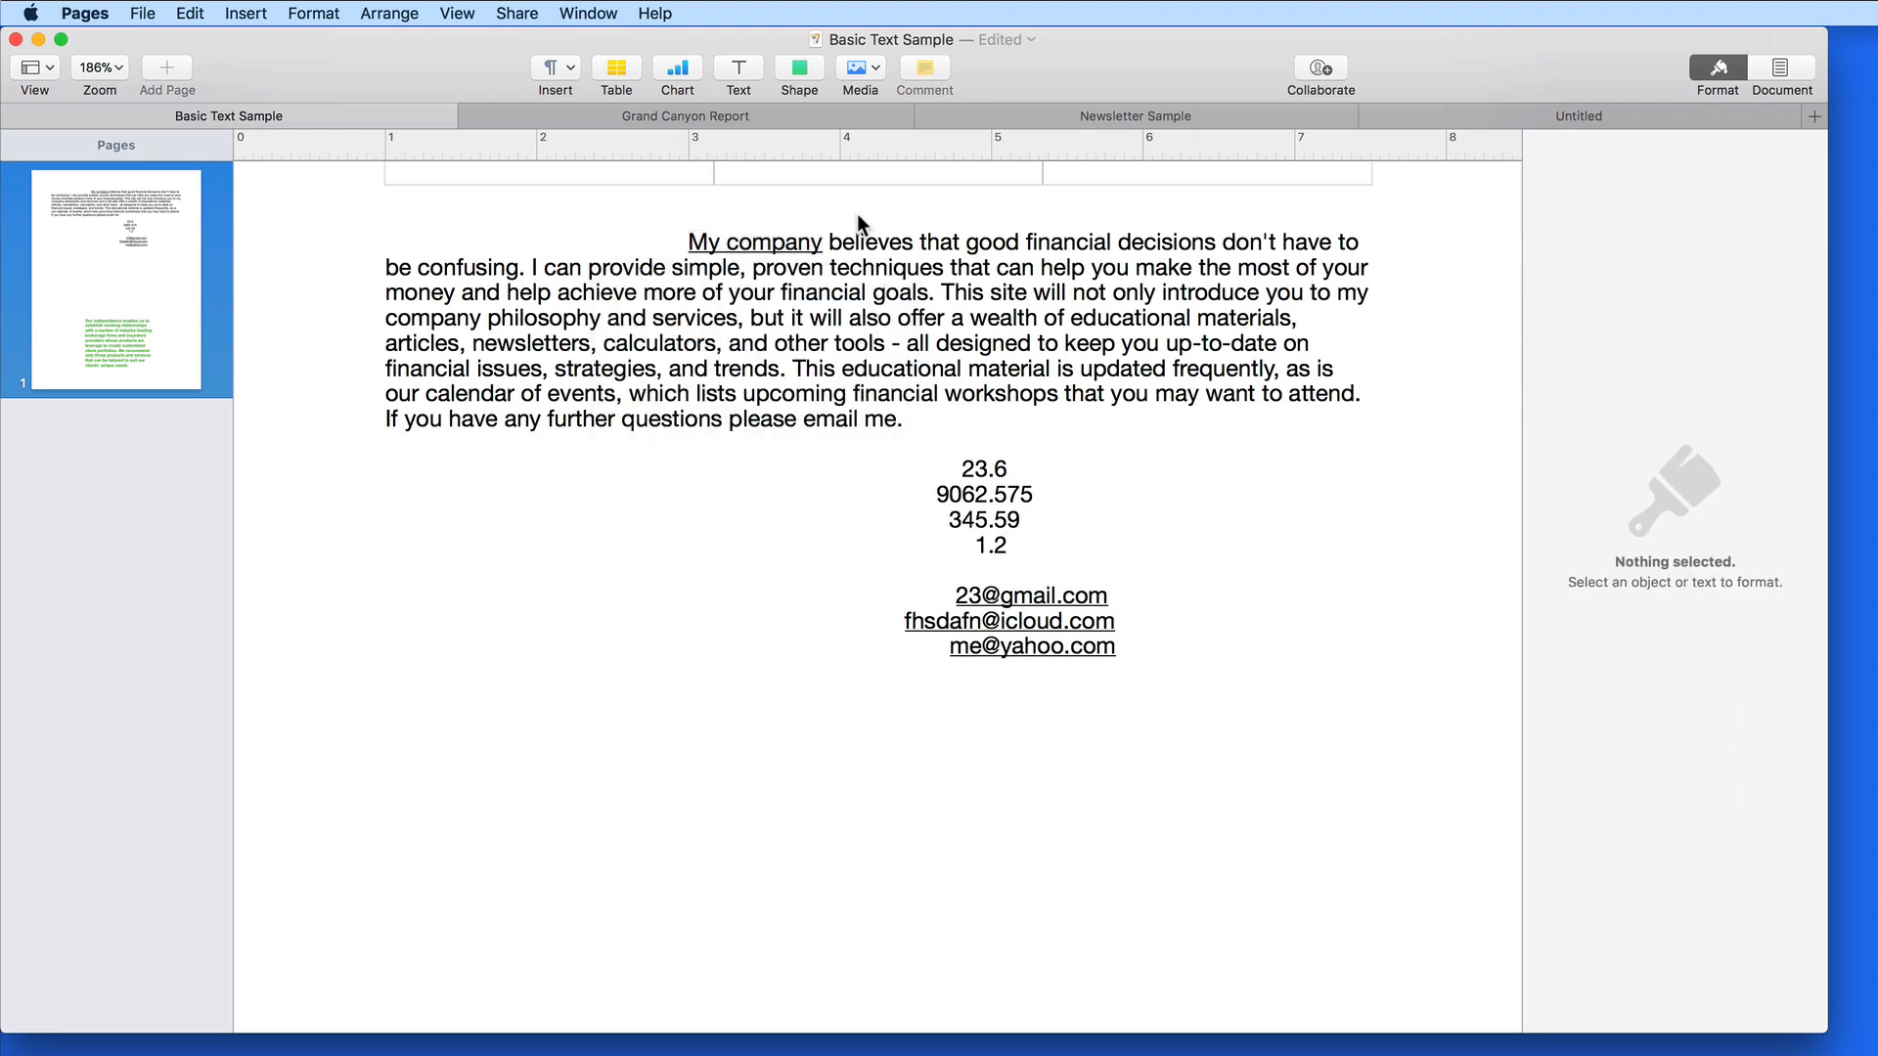
left_click(752, 257)
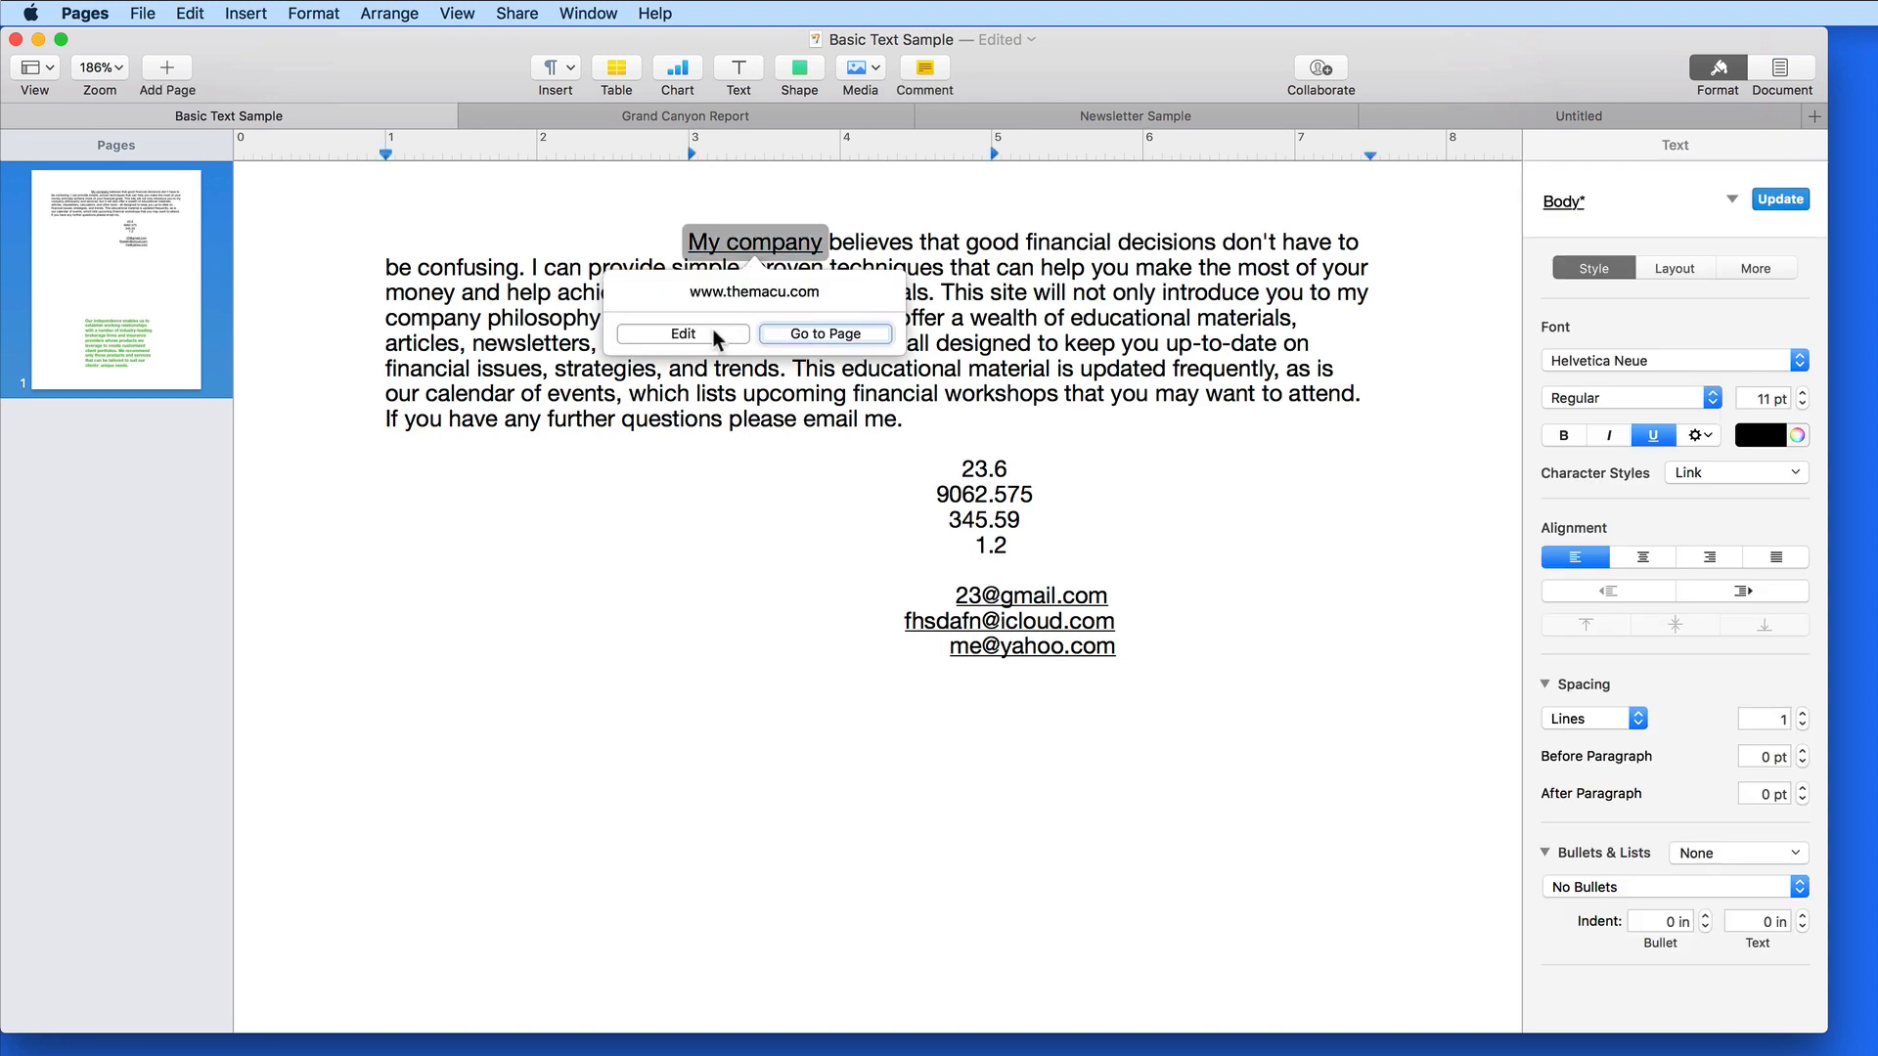
left_click(808, 334)
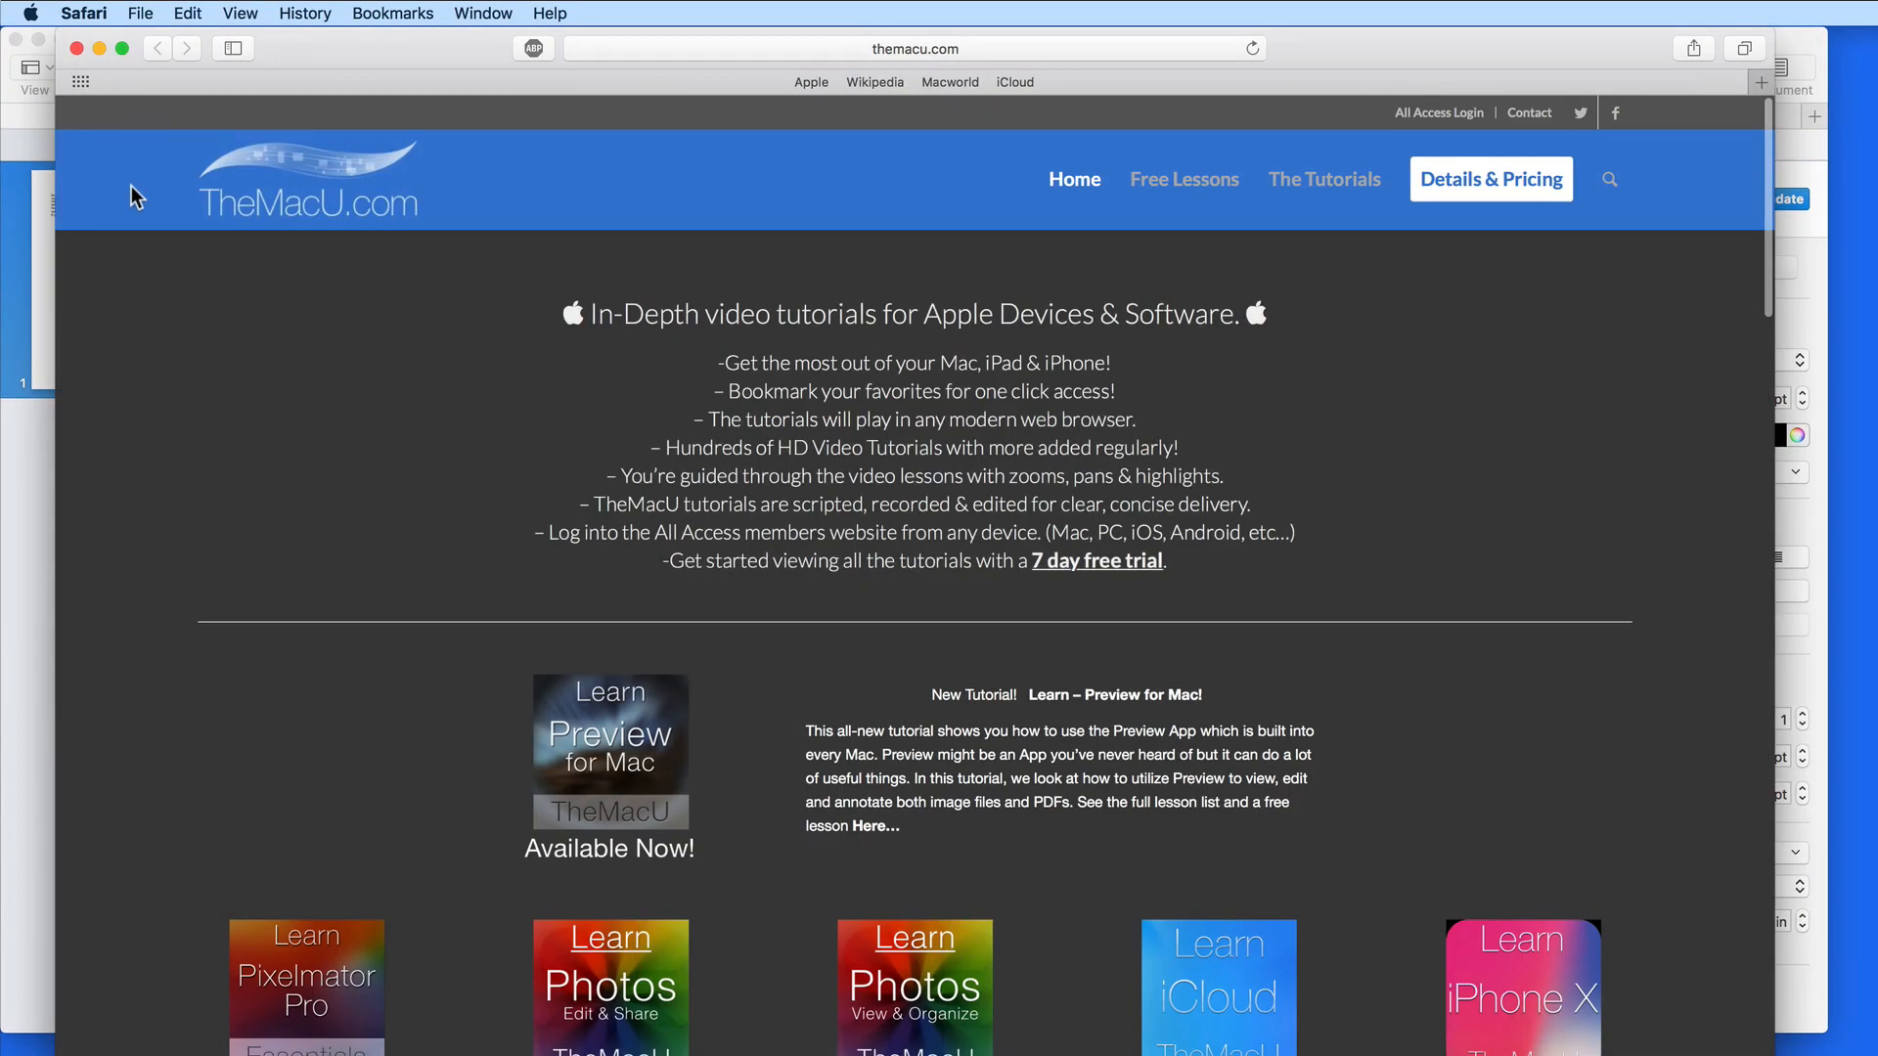
left_click(100, 50)
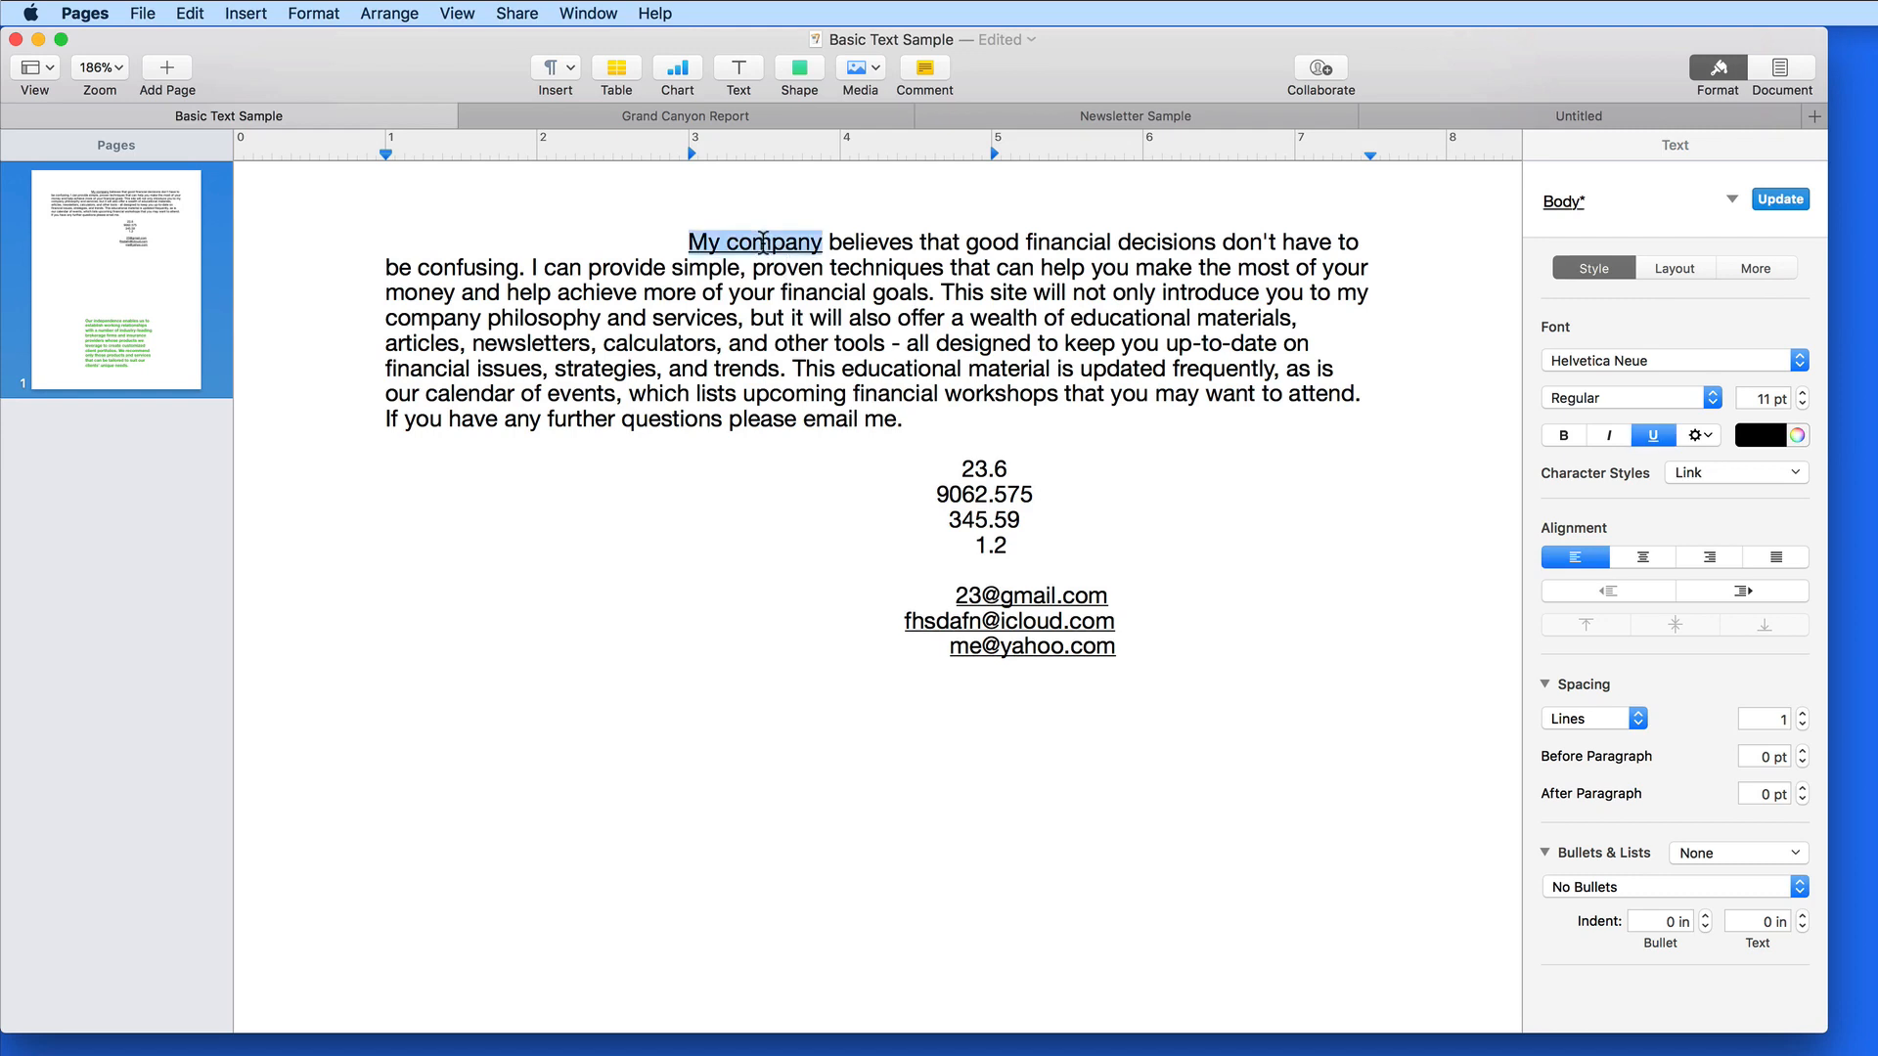
left_click(763, 240)
left_click(710, 336)
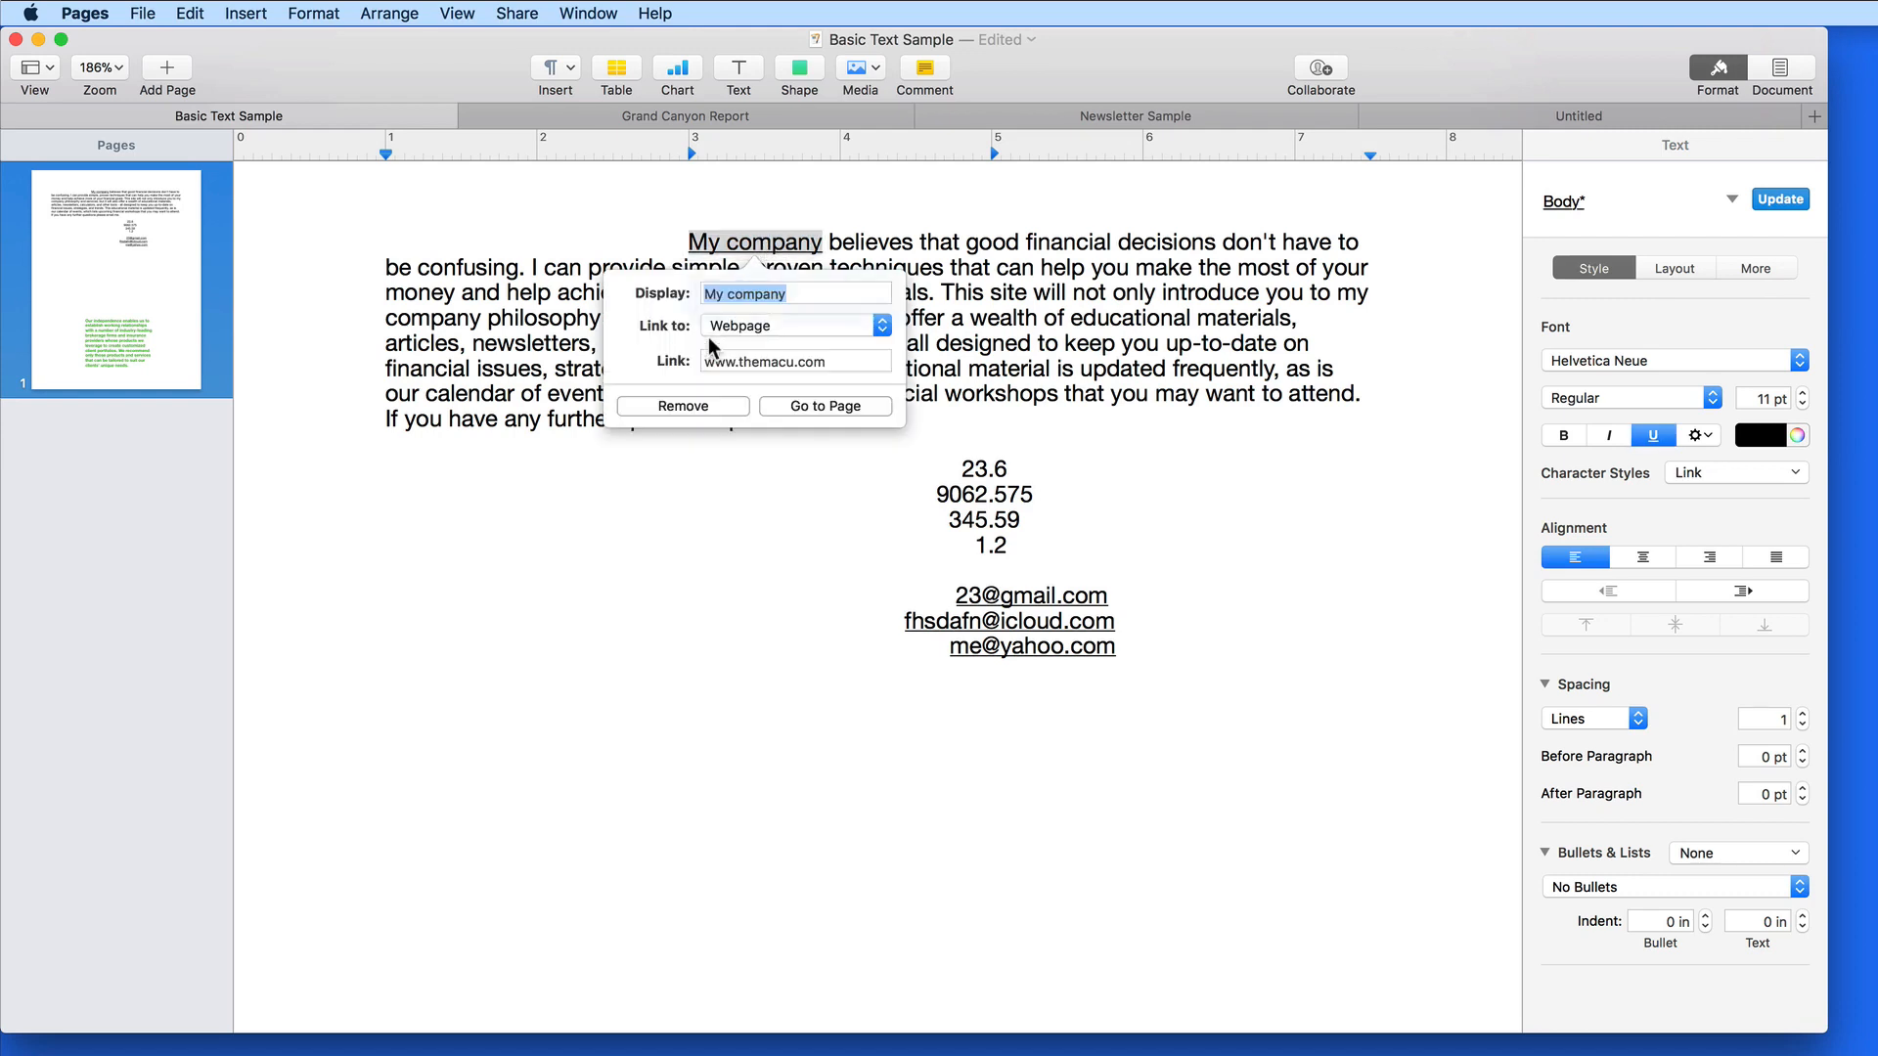
left_click(725, 519)
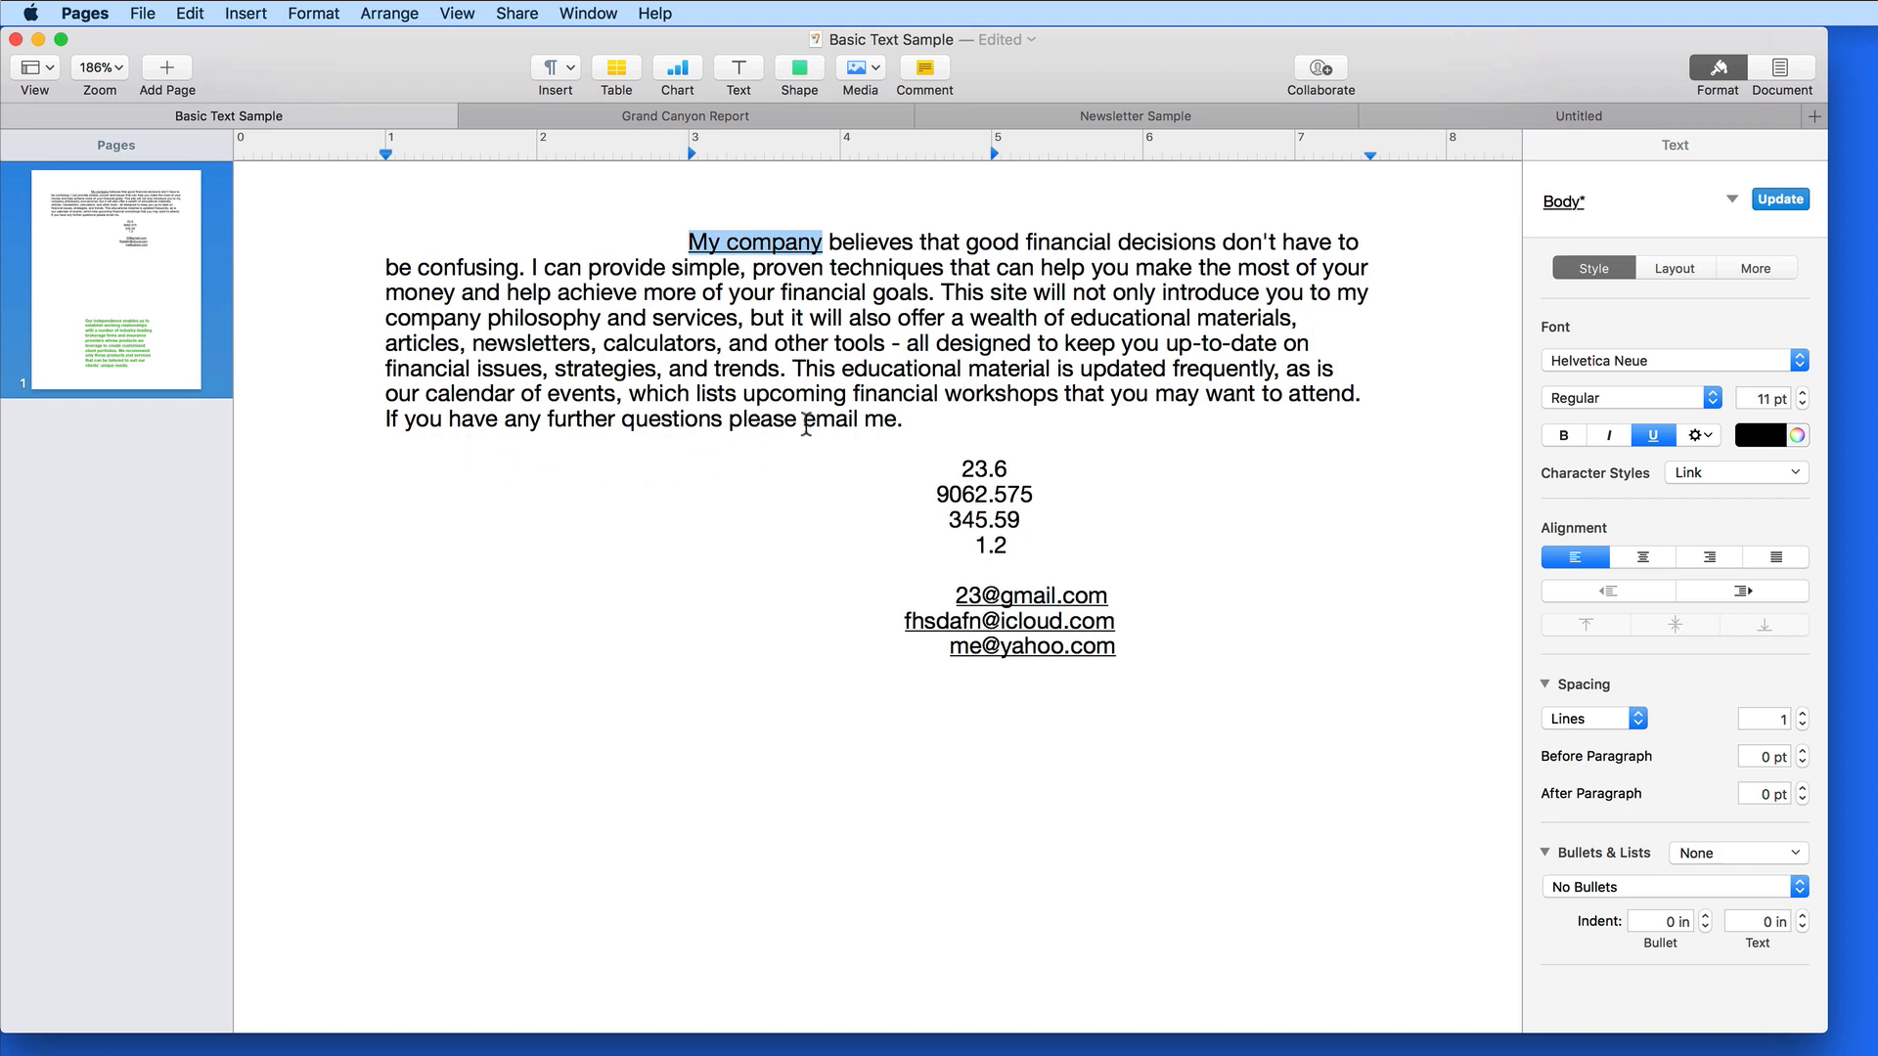
Link 'email me' to the company's info e-mail address with the subject 'Report Questions'
left_click_drag(807, 420, 893, 426)
right_click(860, 428)
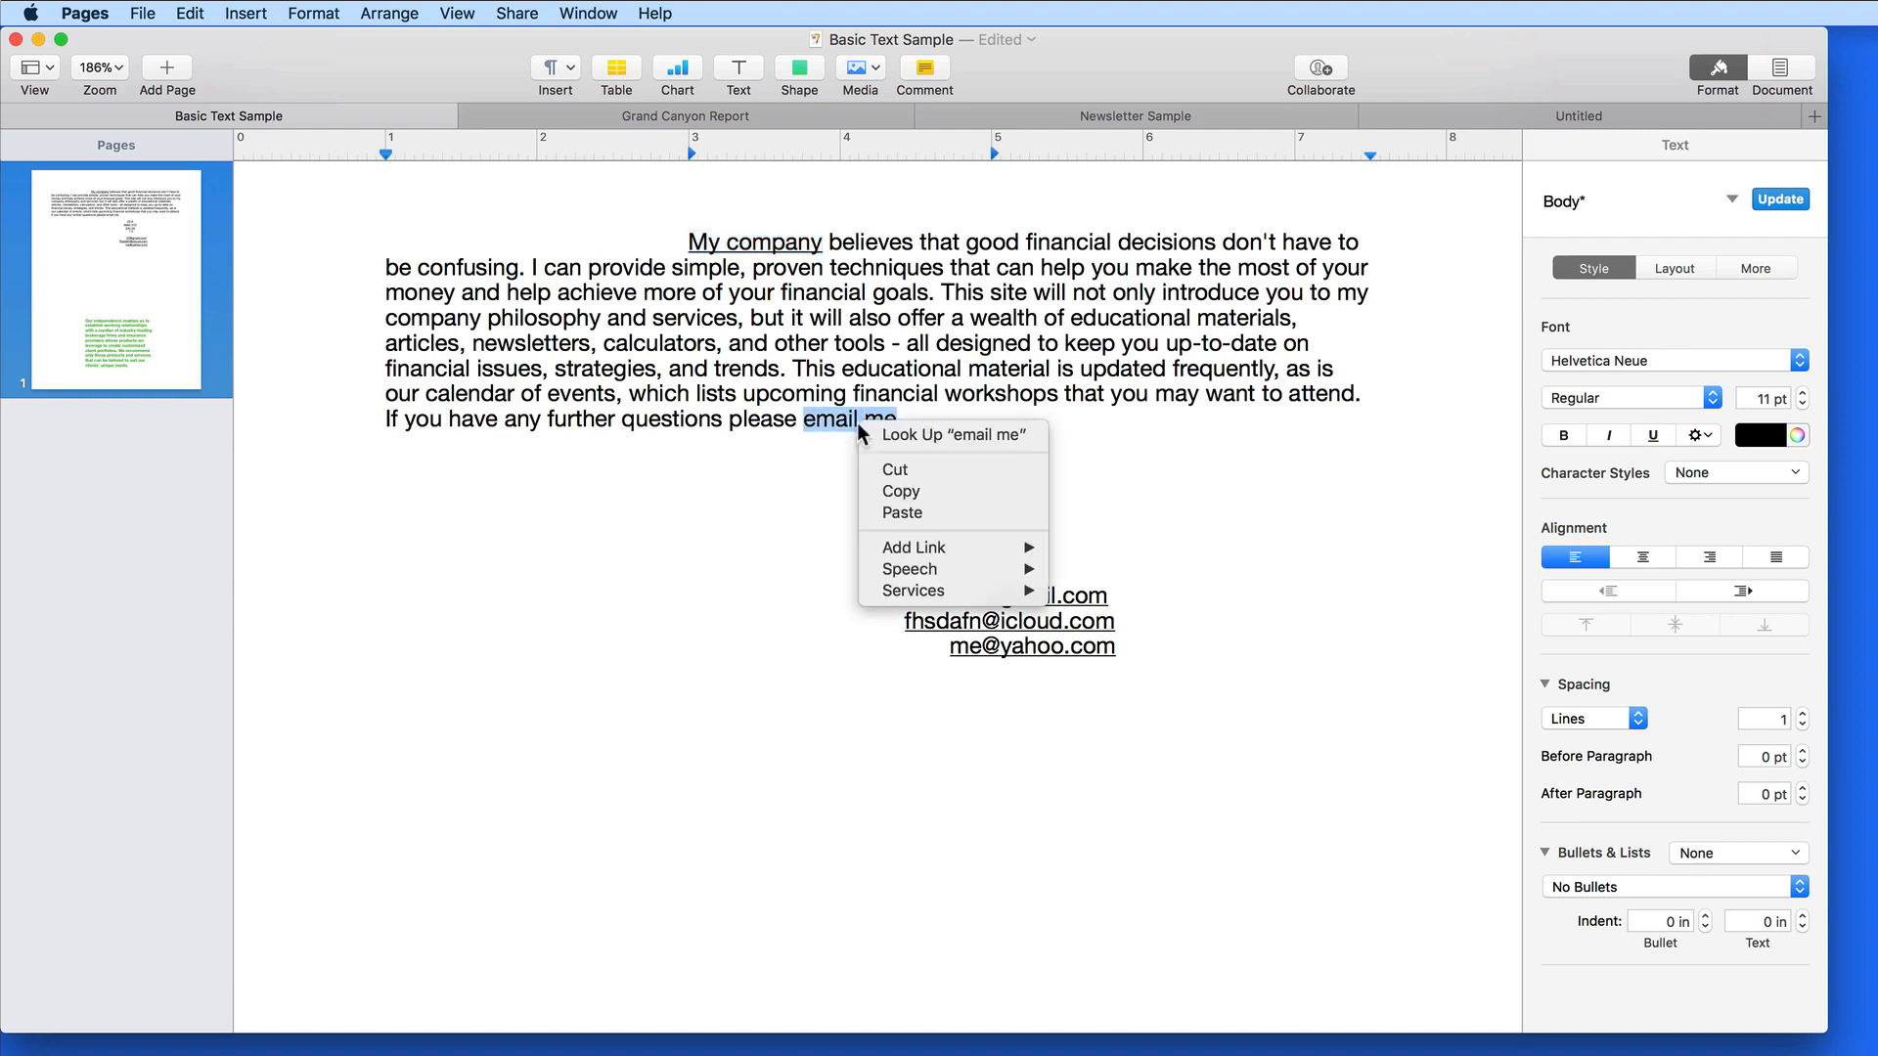
mouse_move(929, 548)
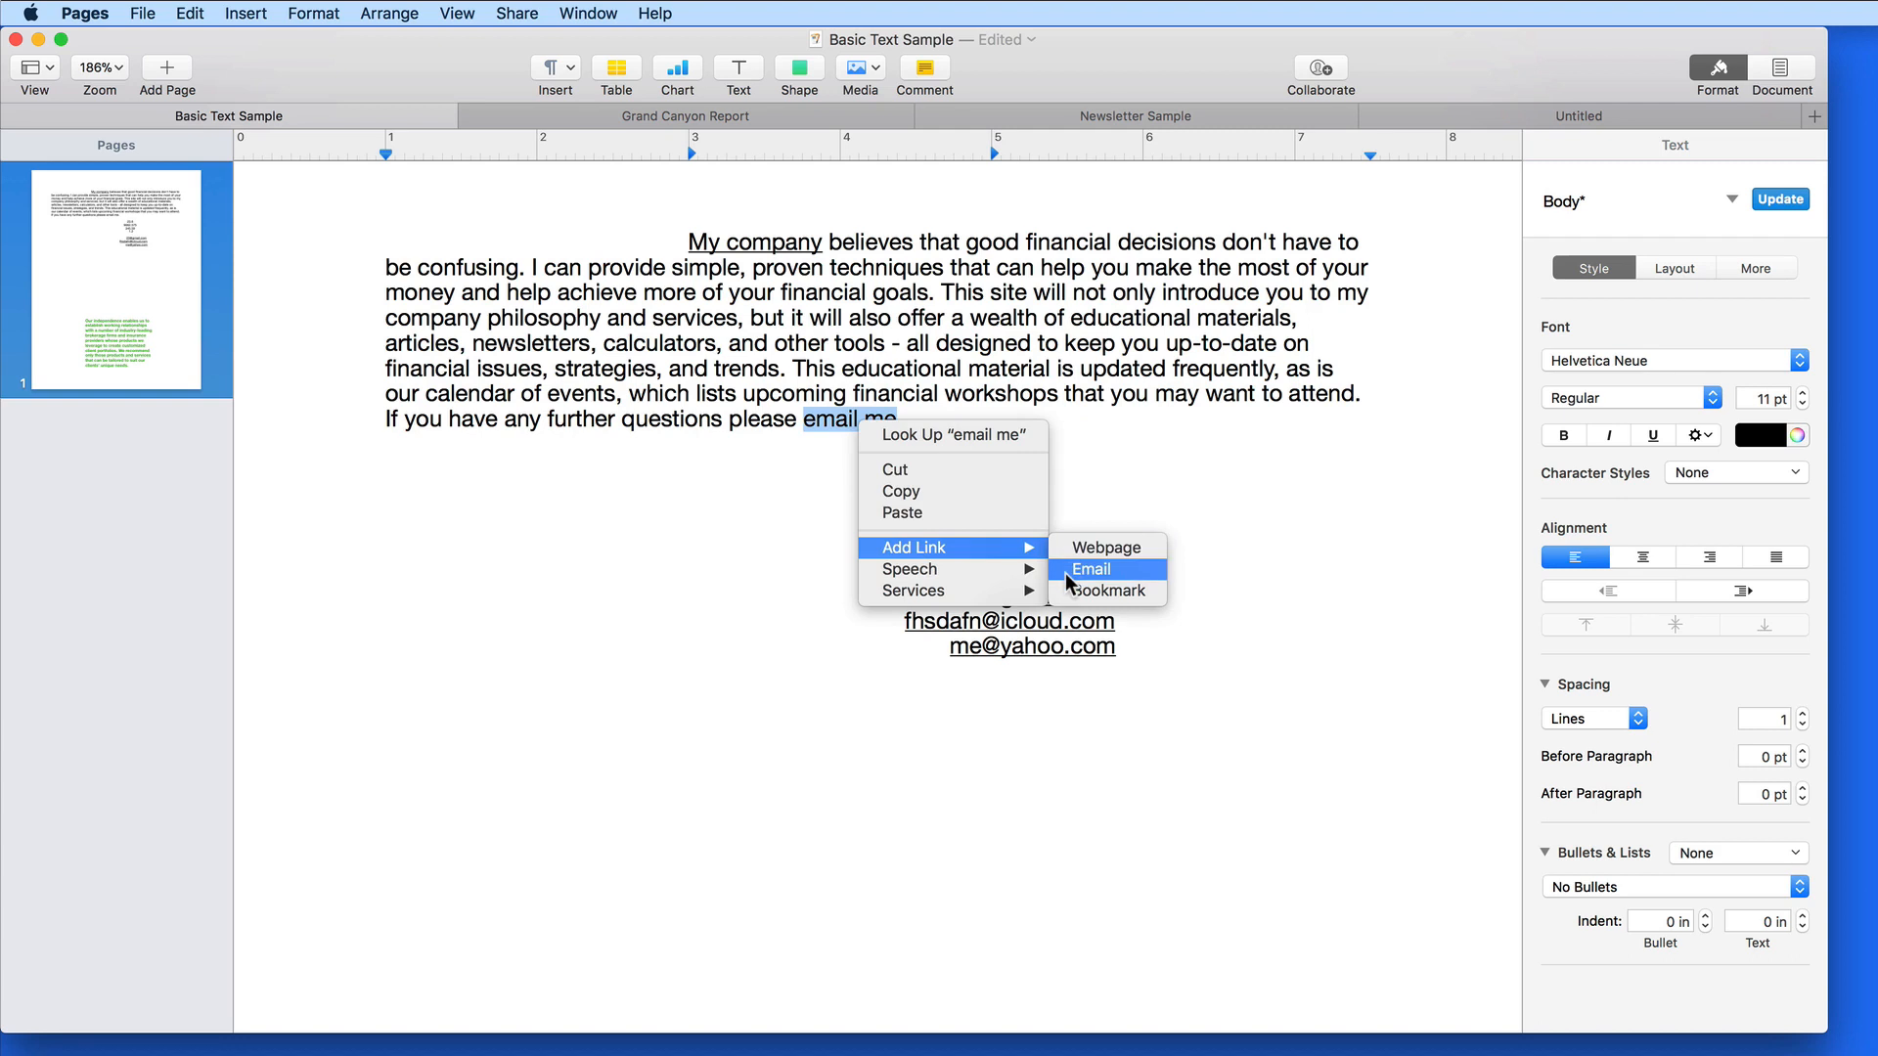
left_click(1066, 573)
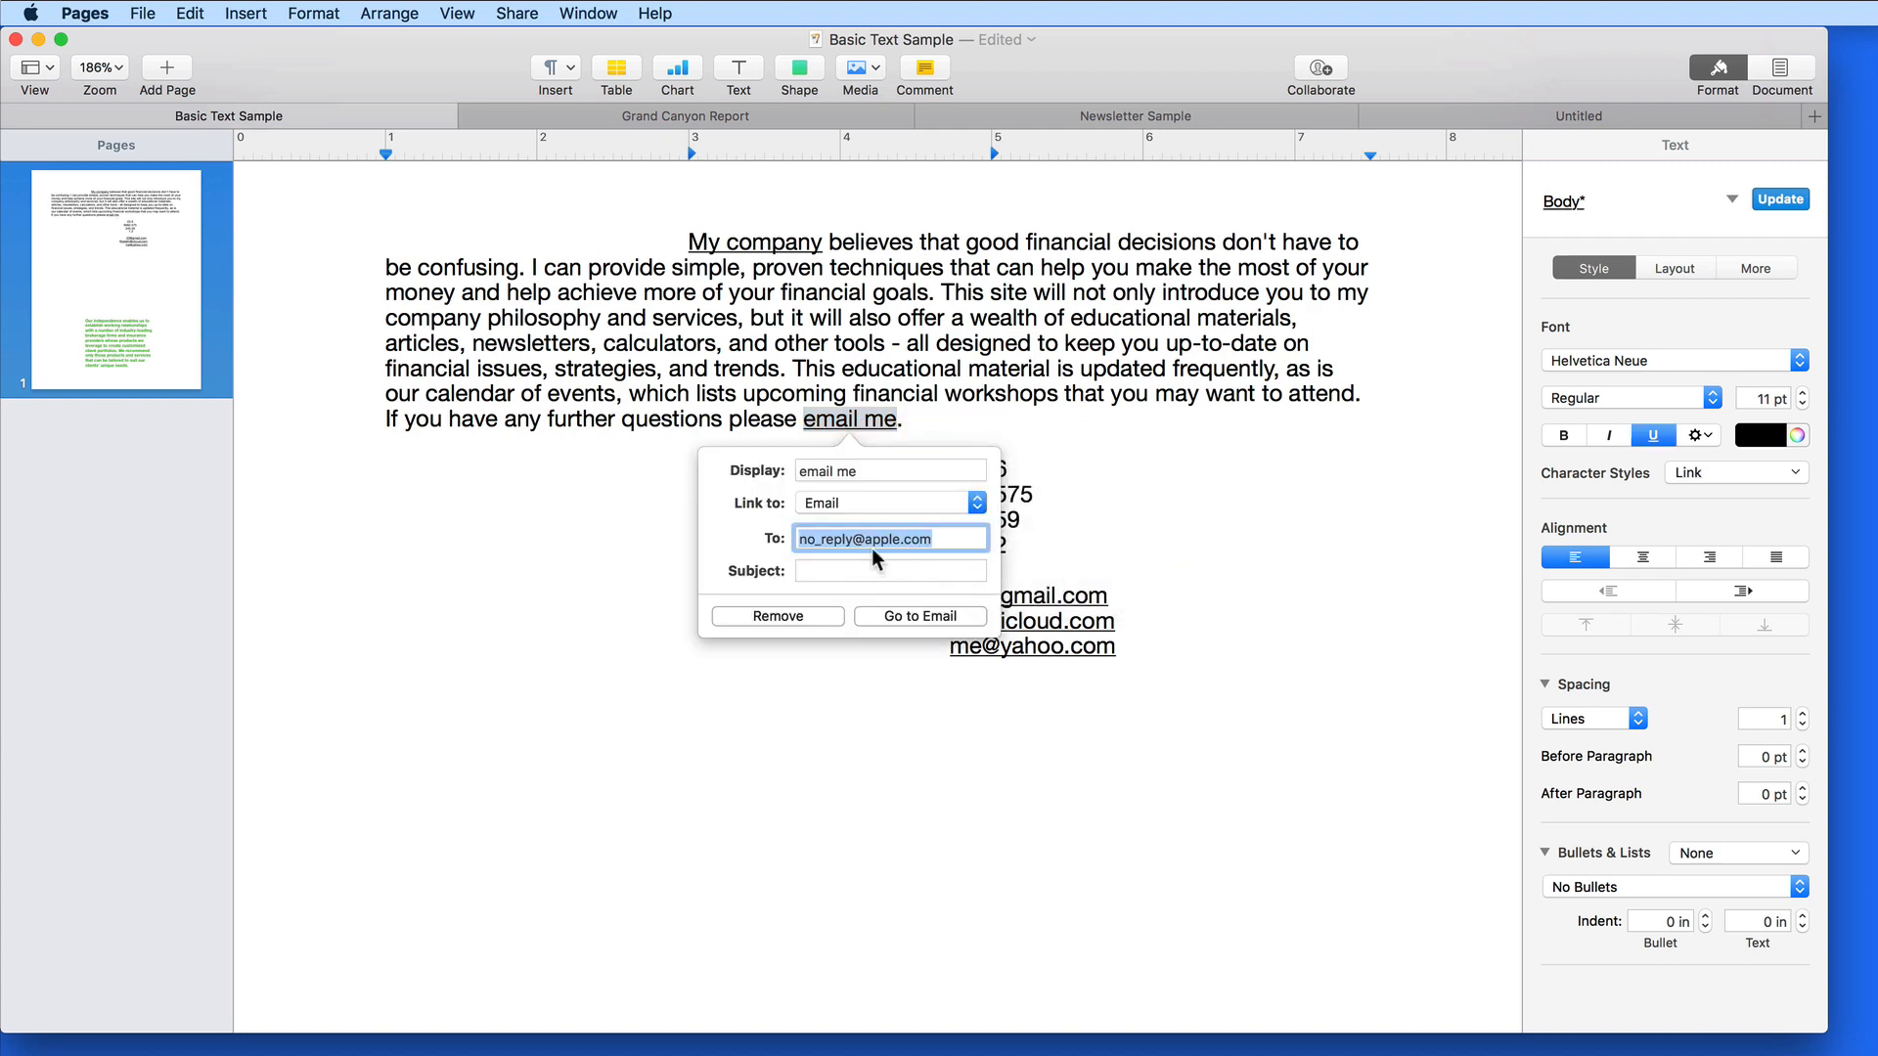
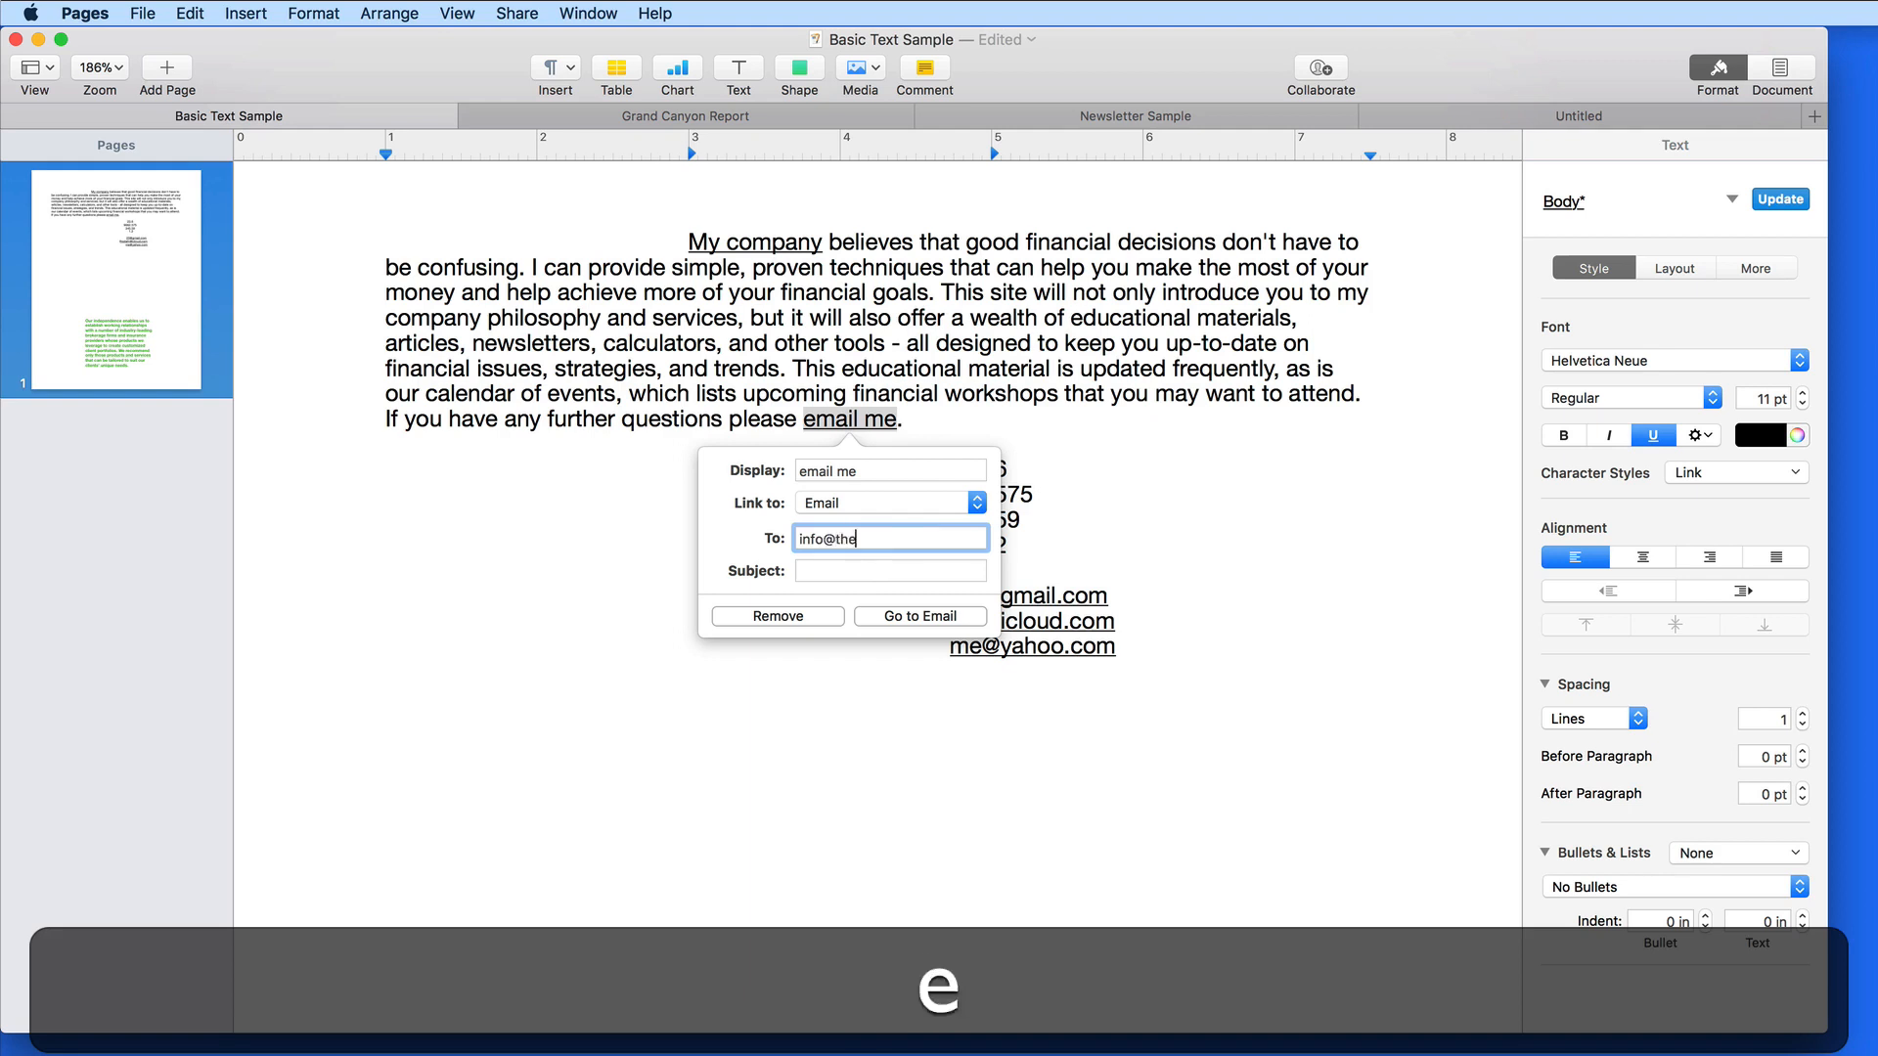
key("Tab")
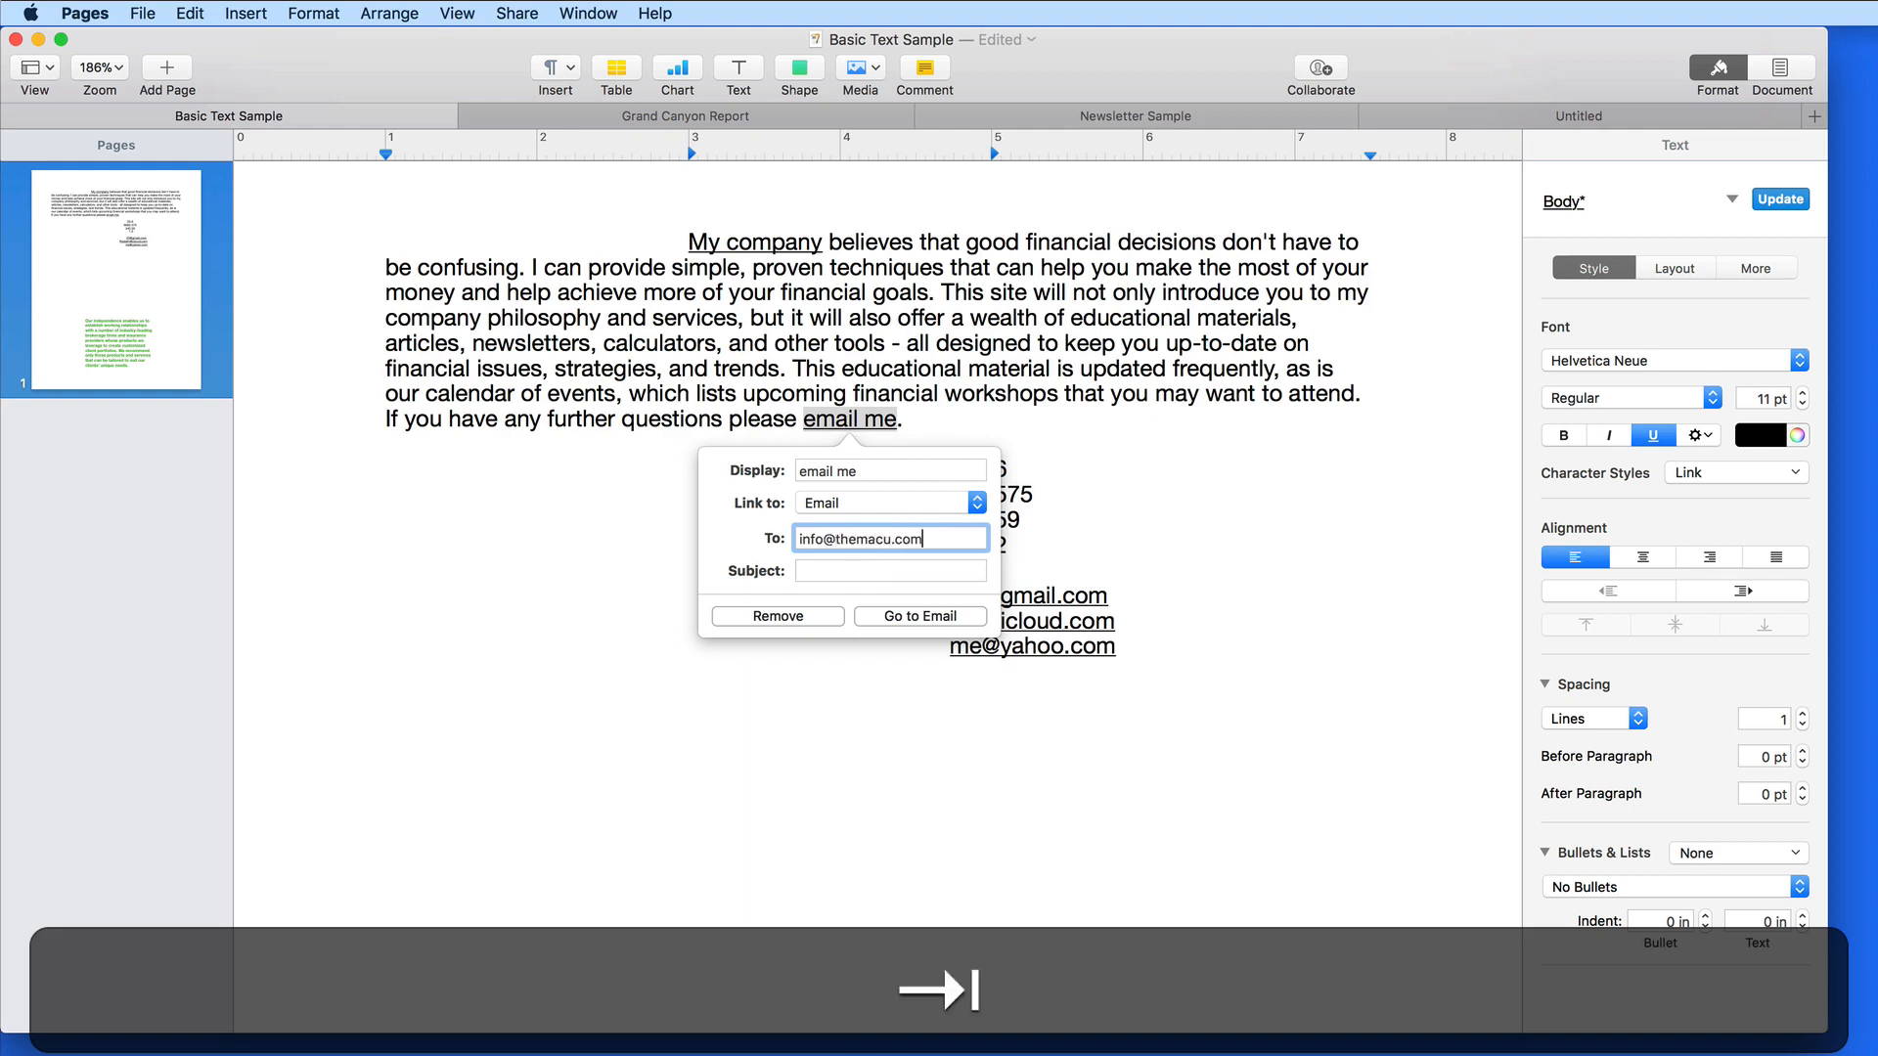
type("Report ")
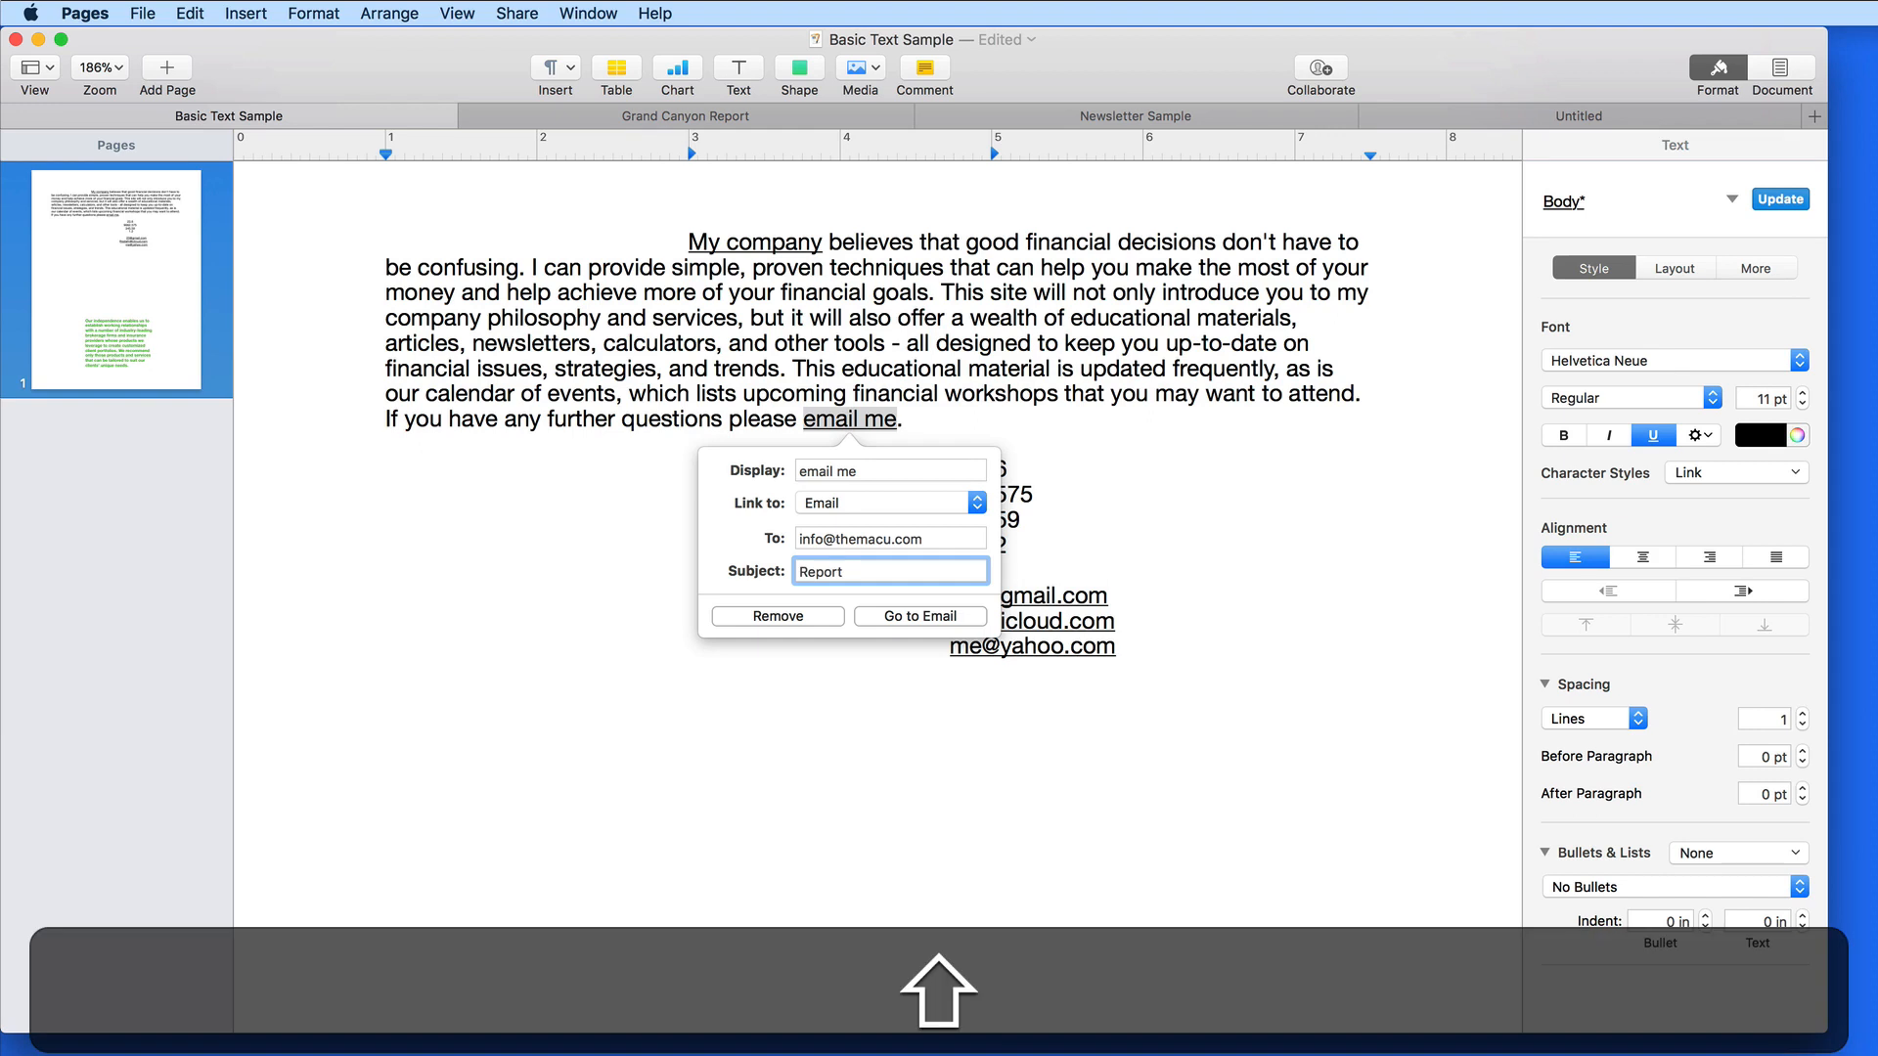
type("Questions")
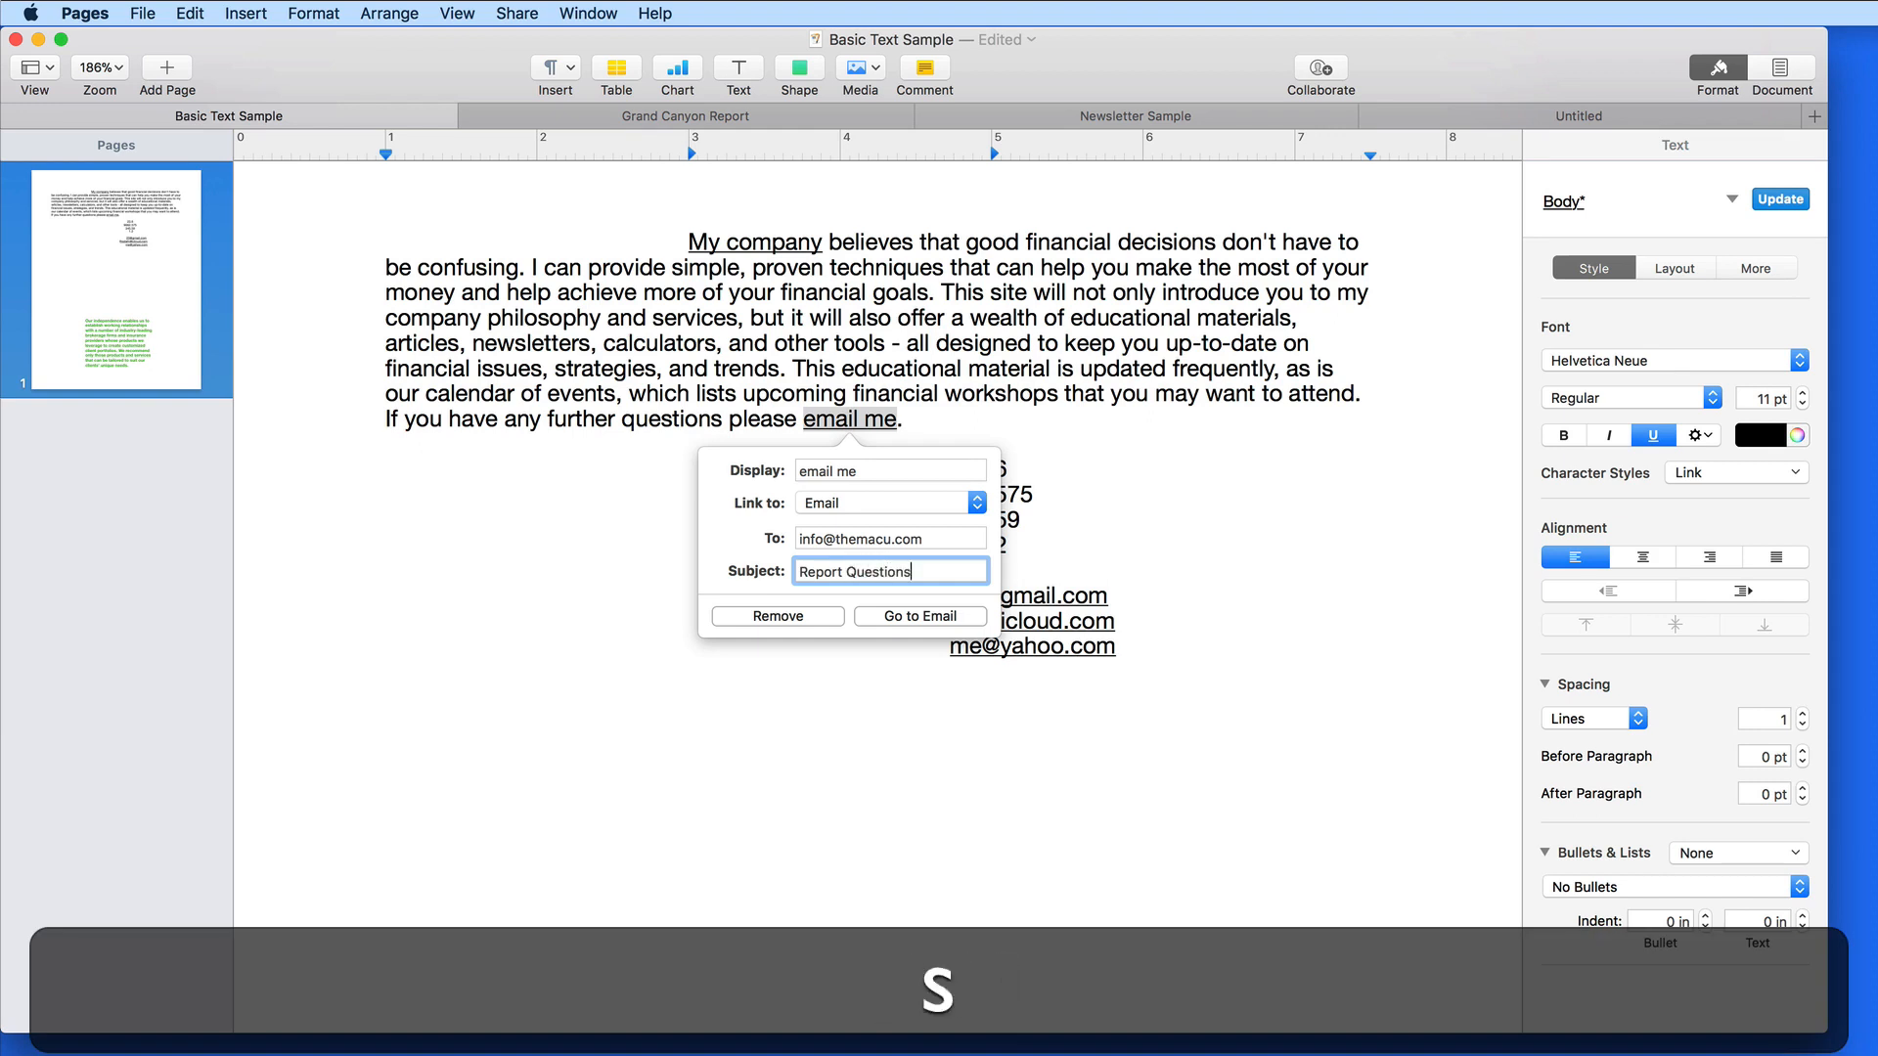
left_click(884, 724)
left_click(837, 423)
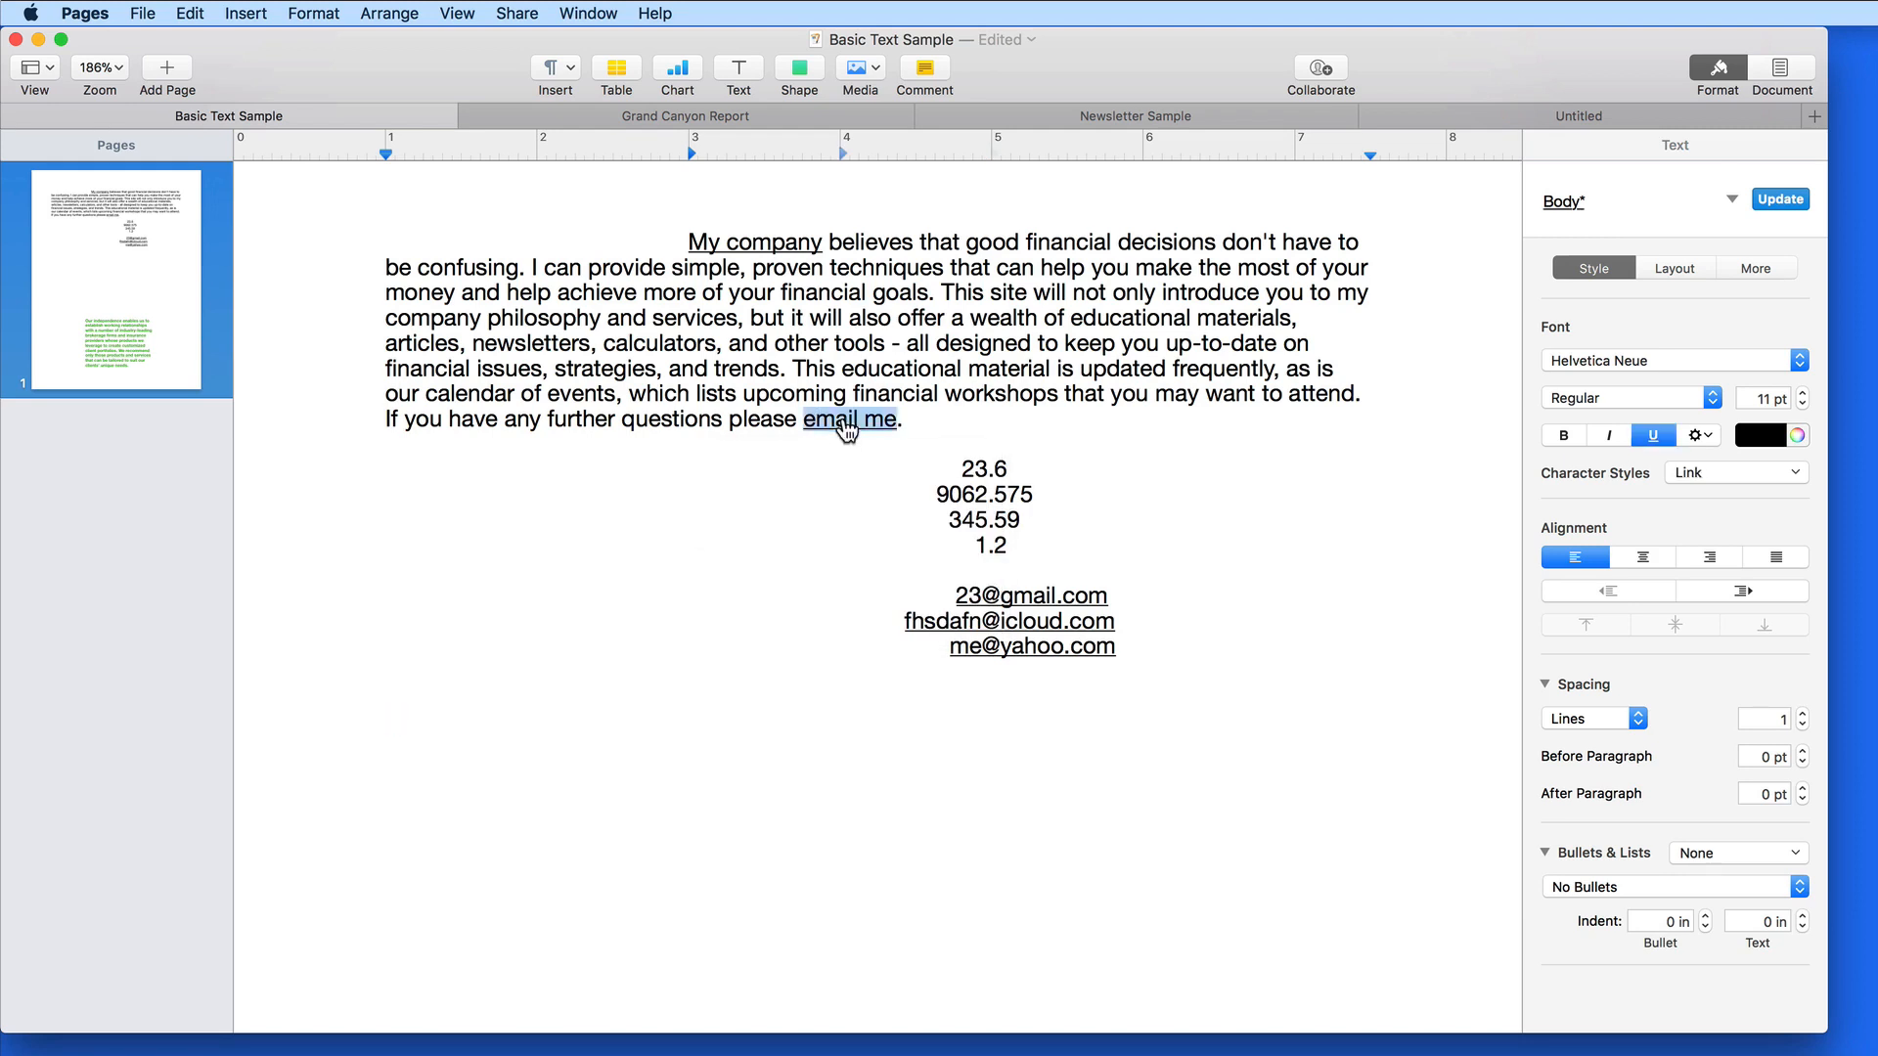
Test the email link in a Mail draft titled Report Questions, then close it without saving
left_click(916, 506)
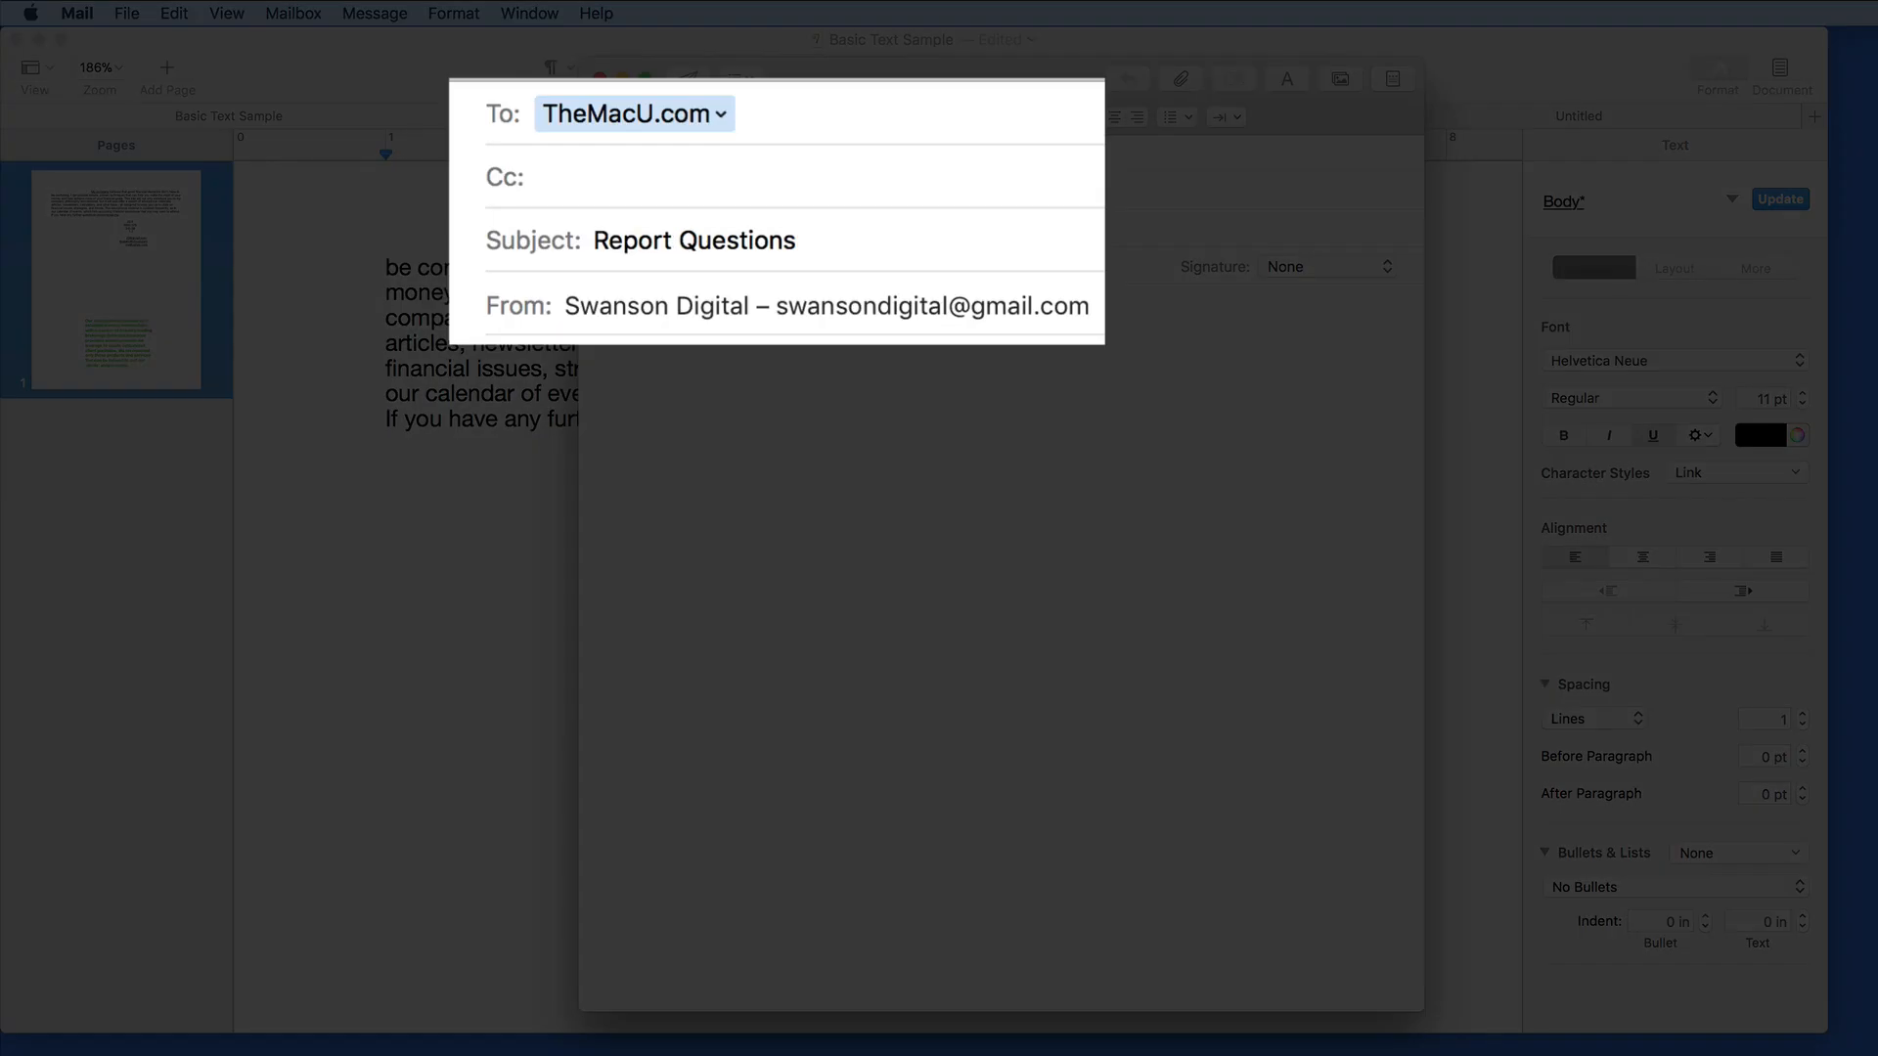
left_click(722, 117)
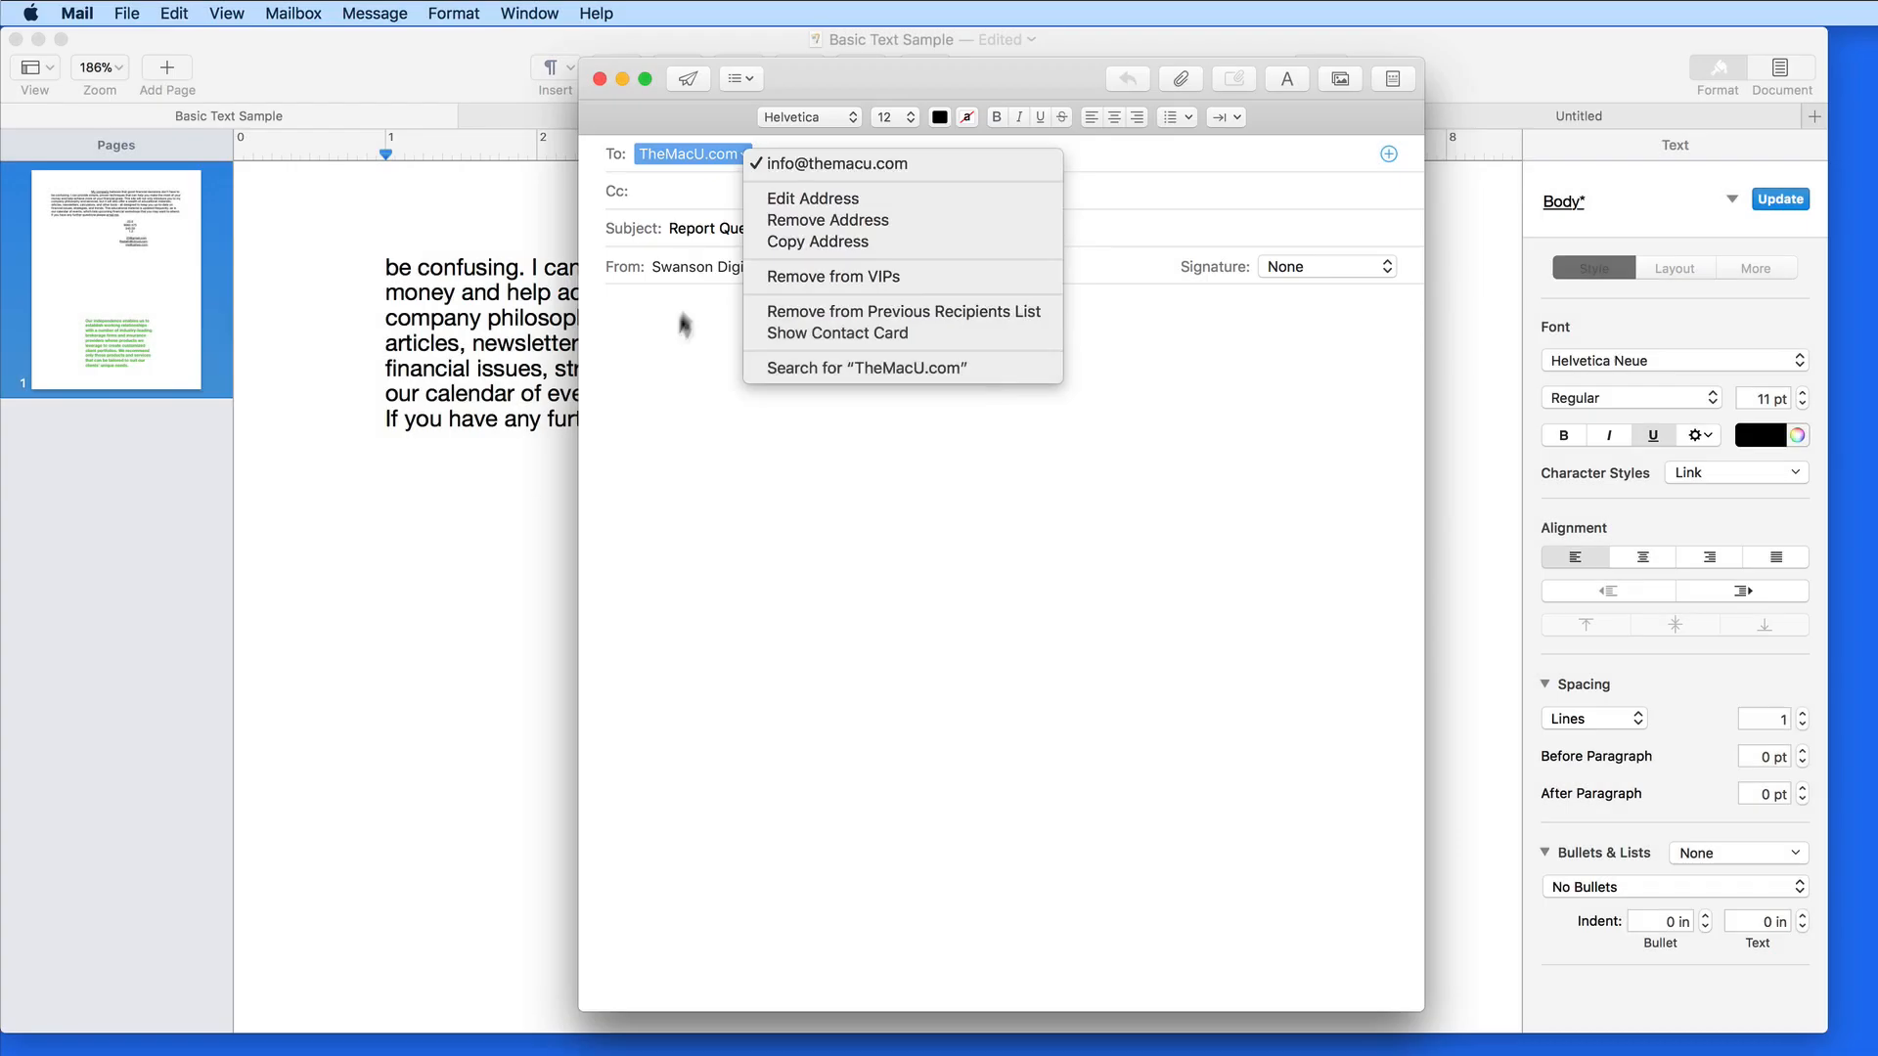
left_click(675, 308)
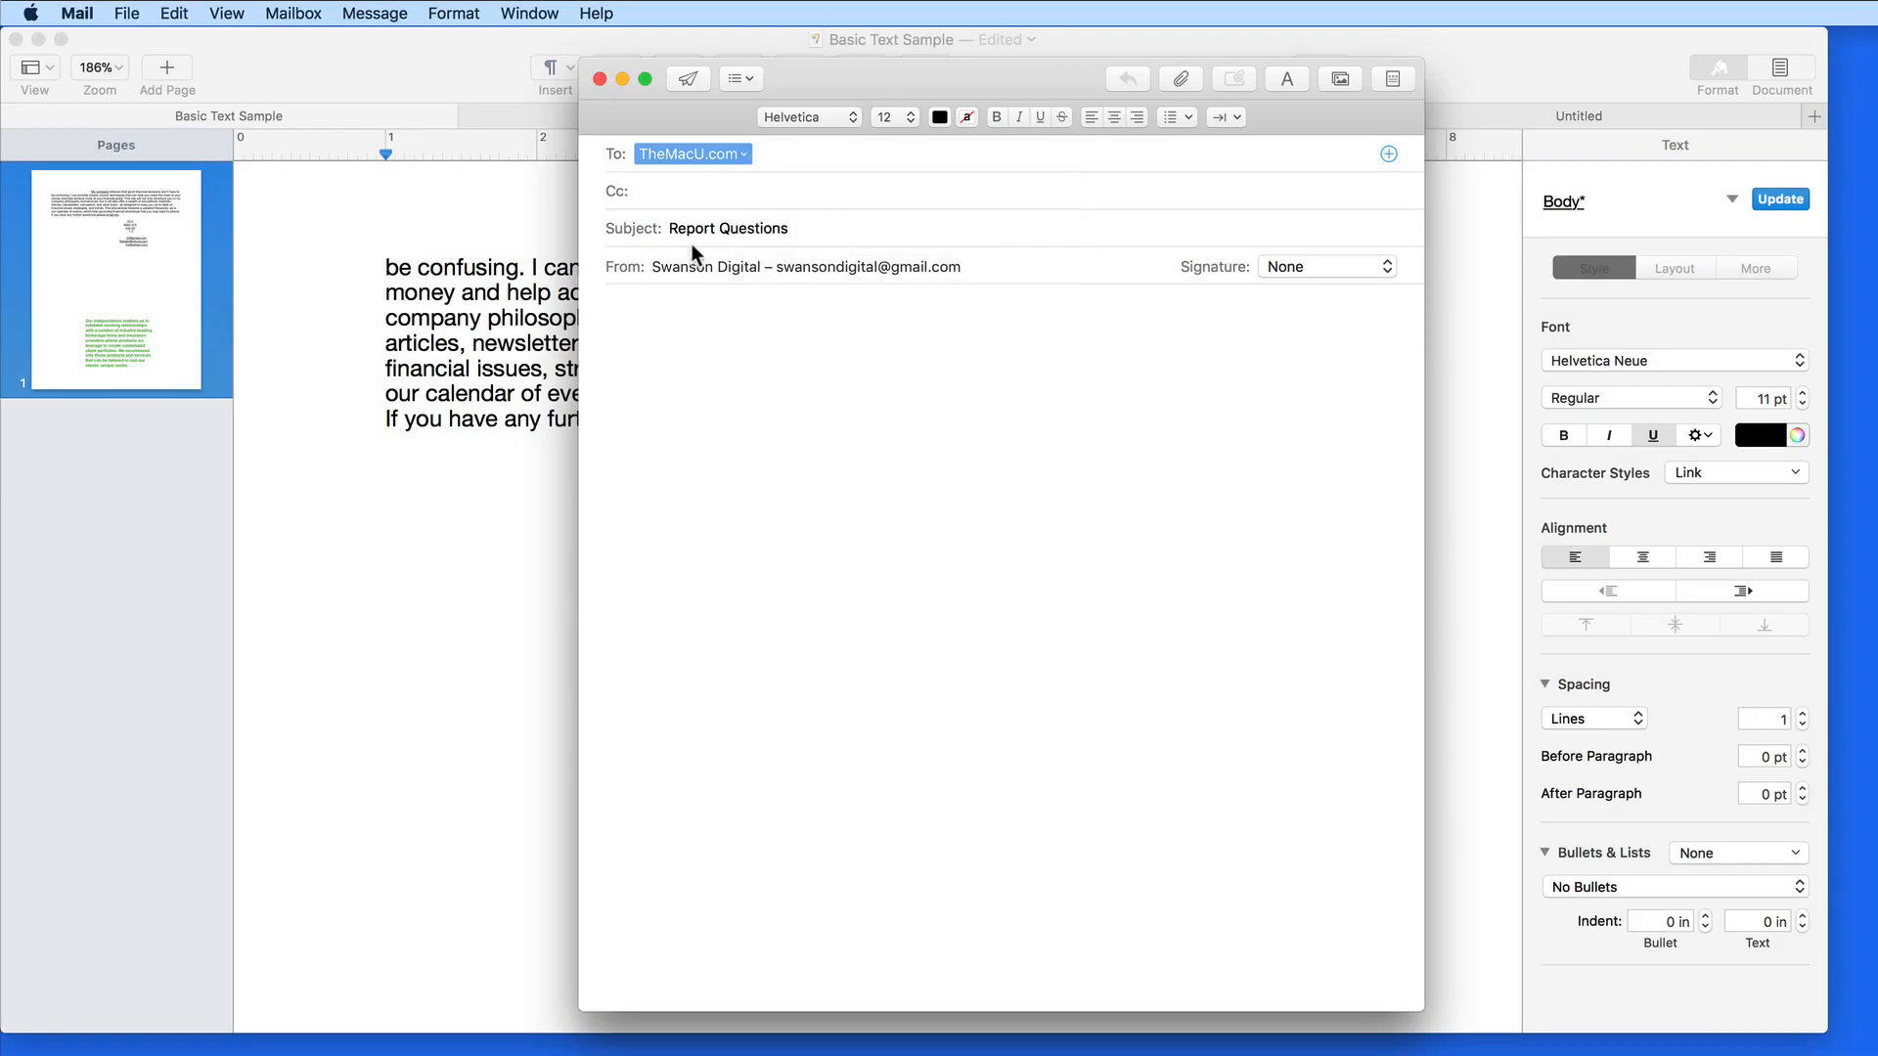
left_click(599, 78)
left_click(904, 251)
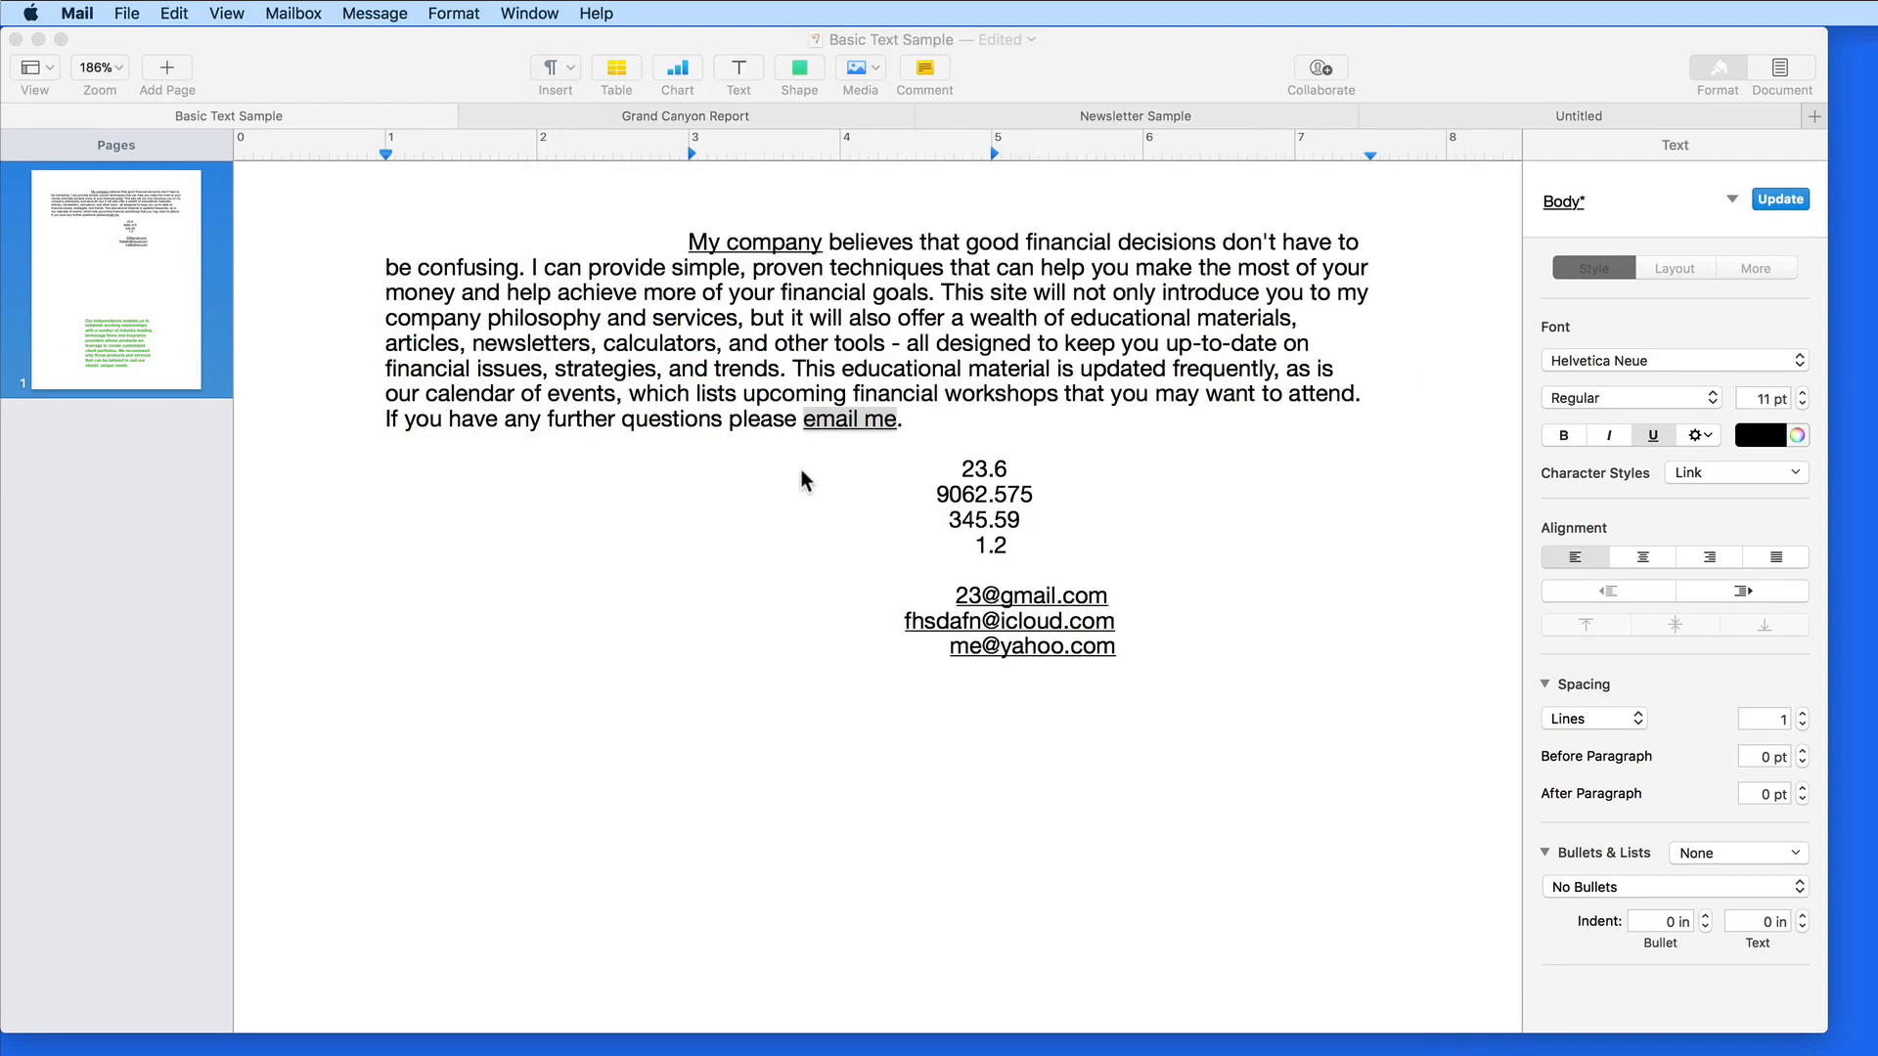
left_click(801, 471)
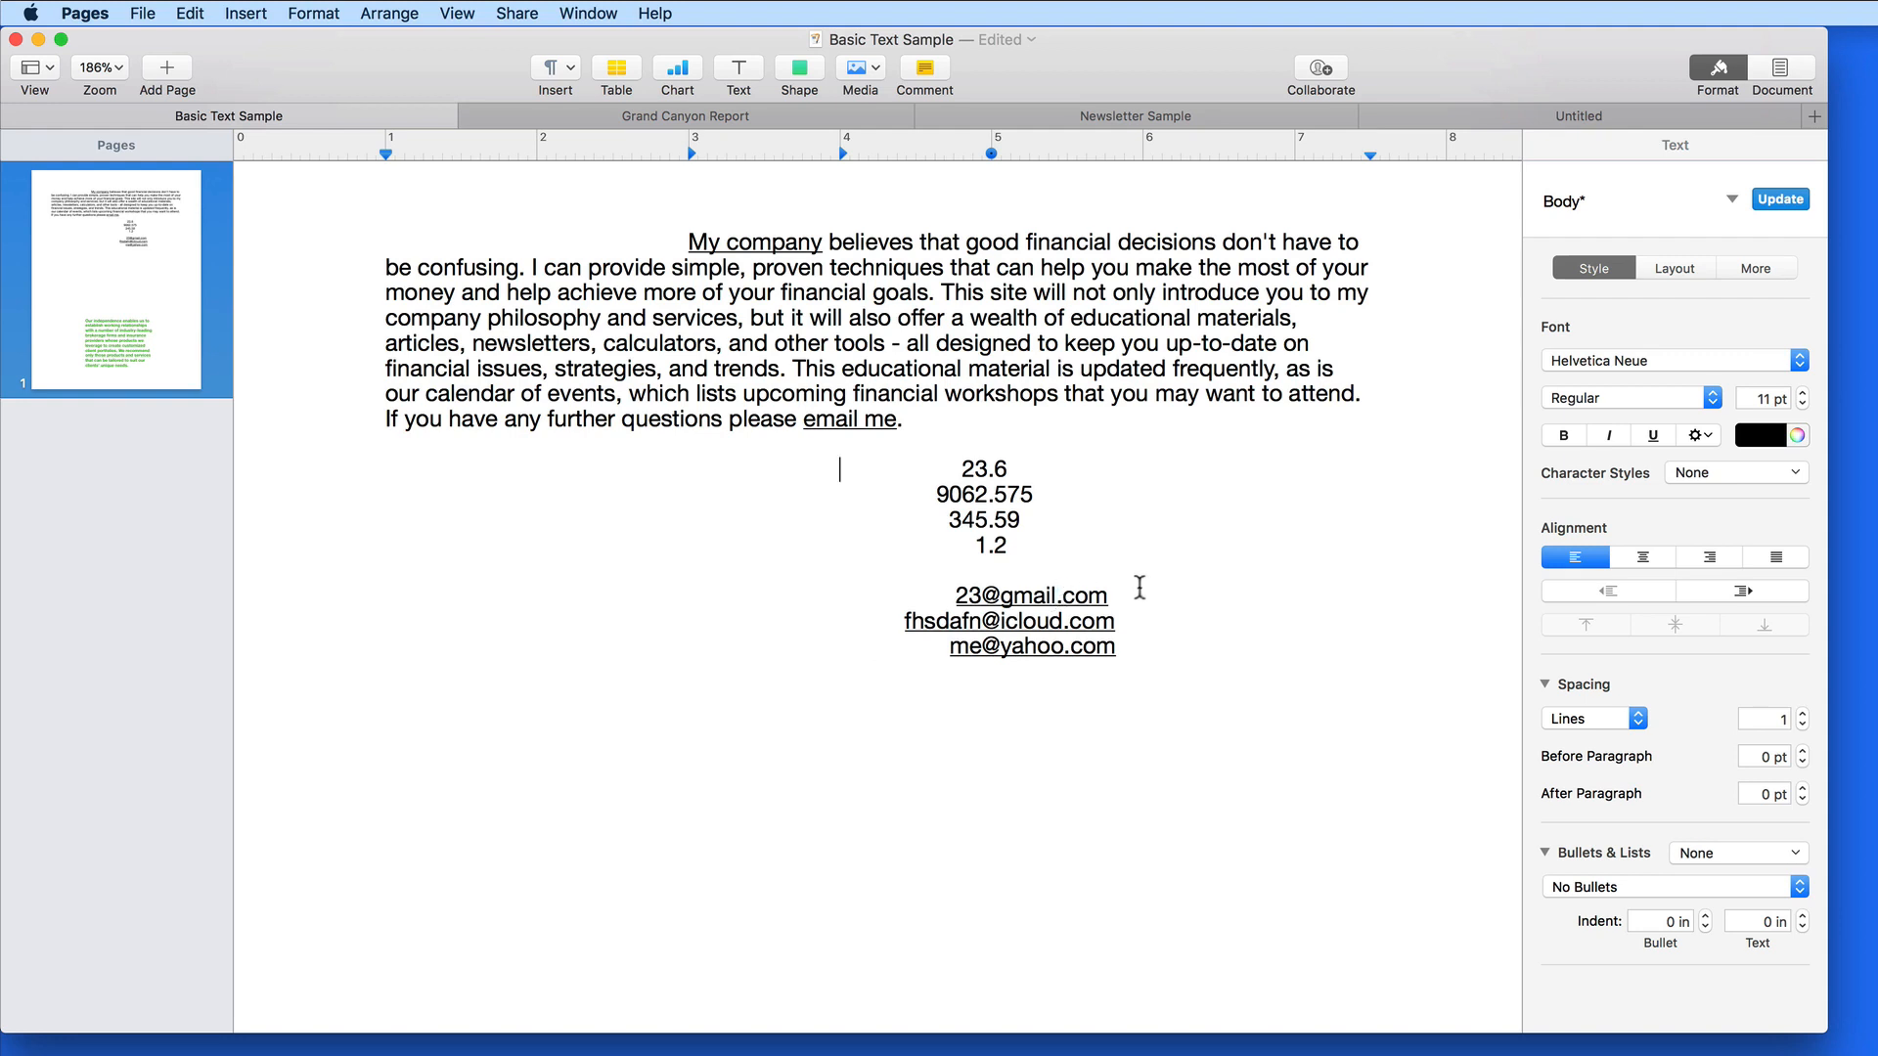
left_click(1048, 598)
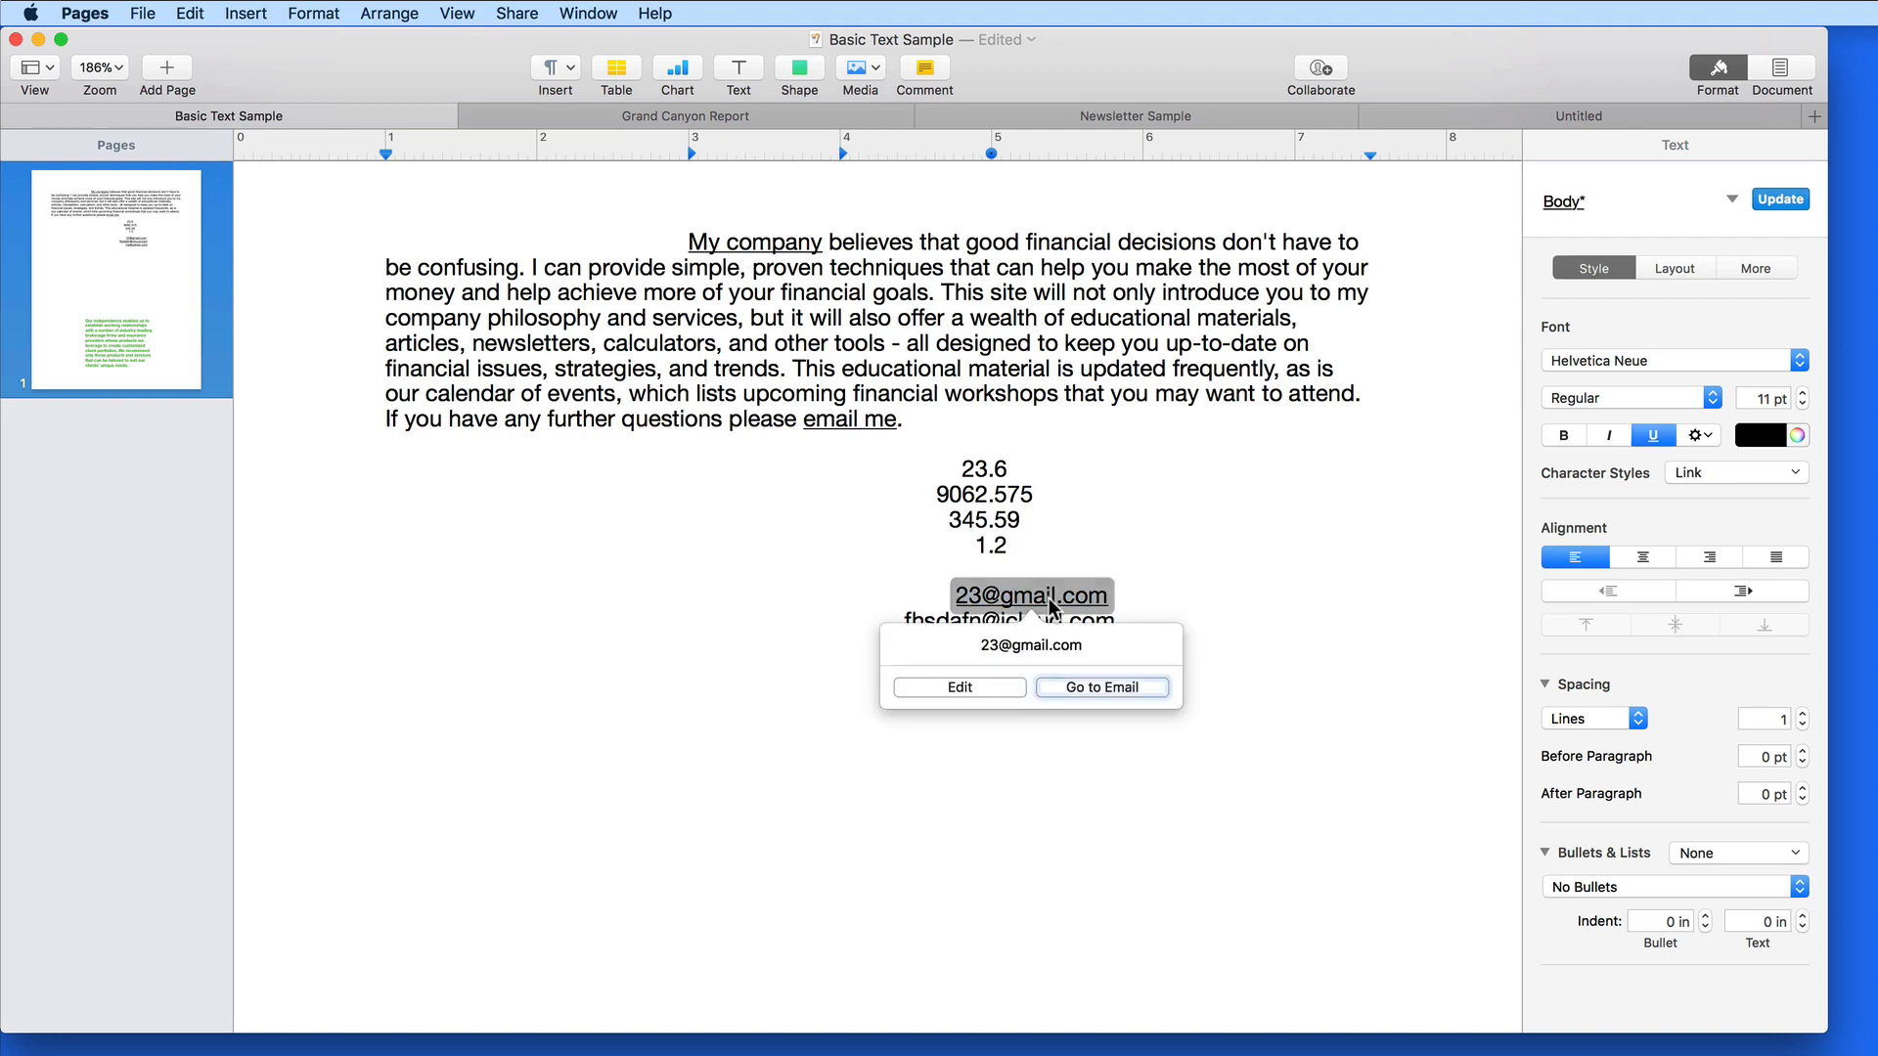
left_click(1093, 686)
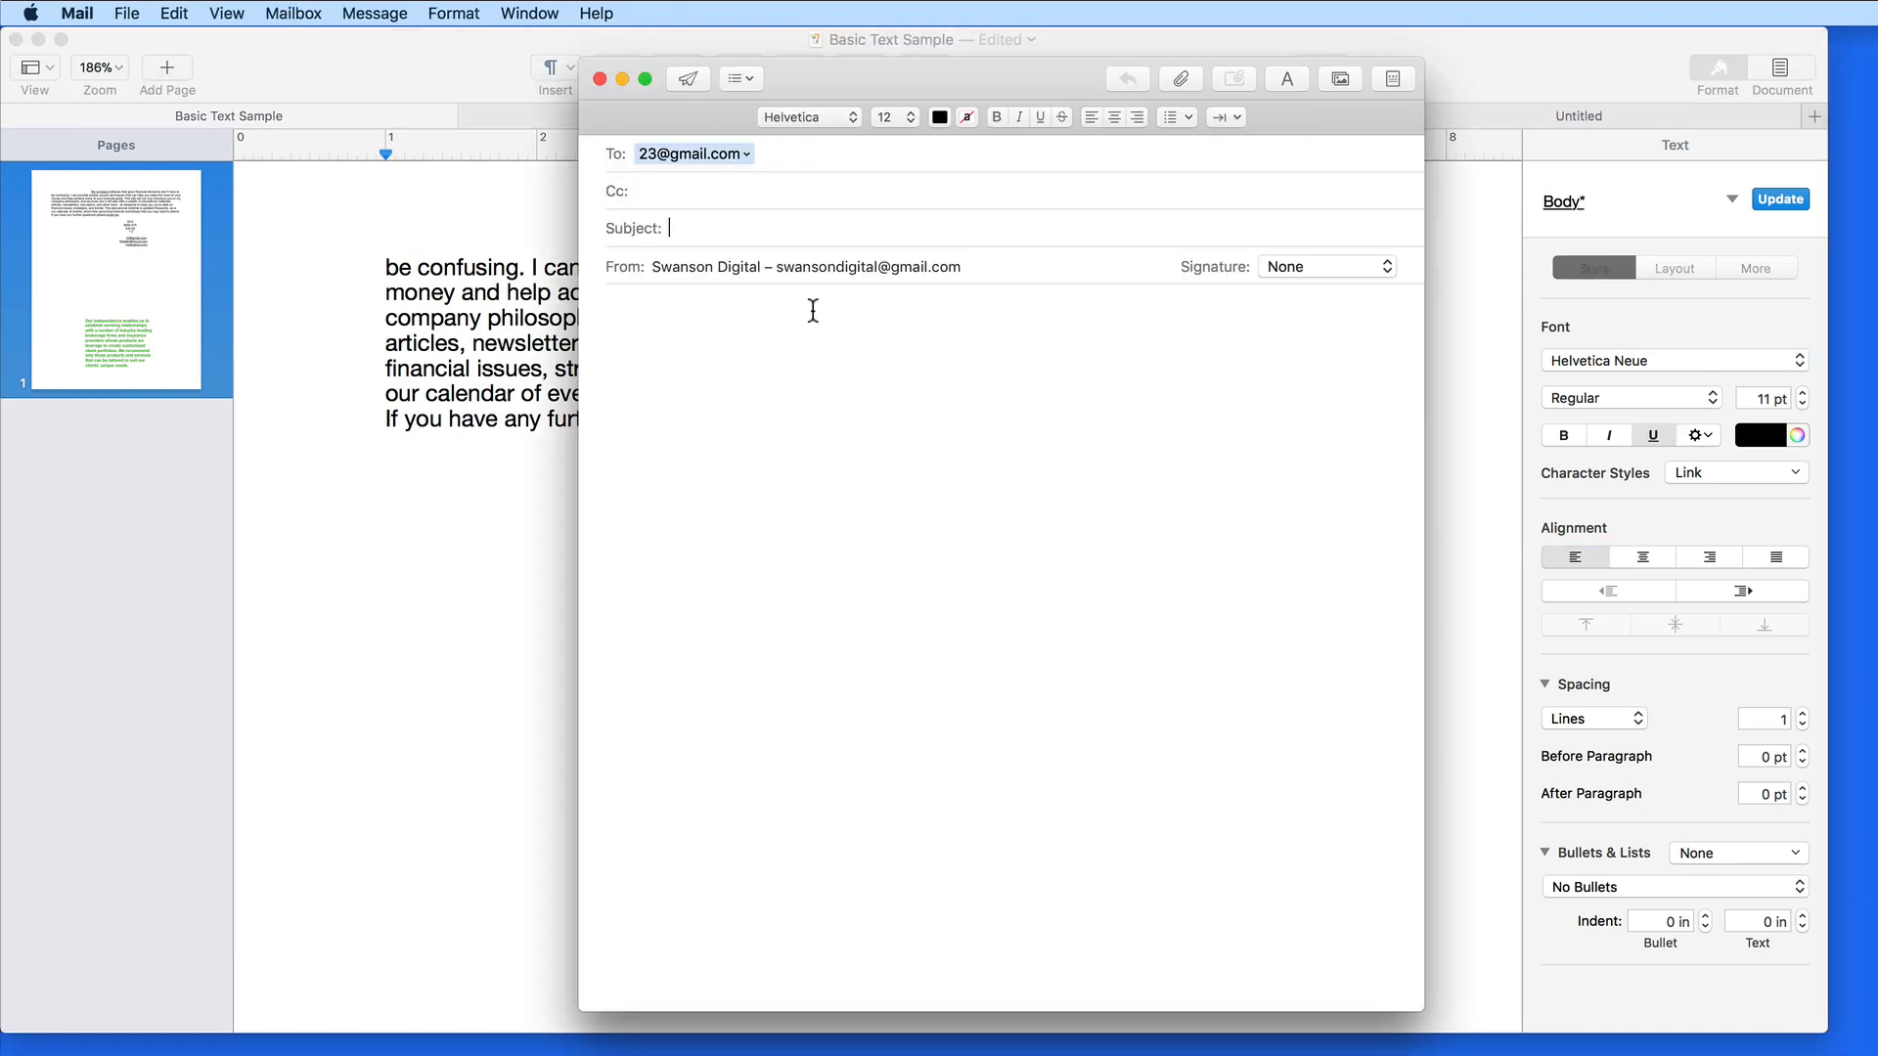
left_click(600, 79)
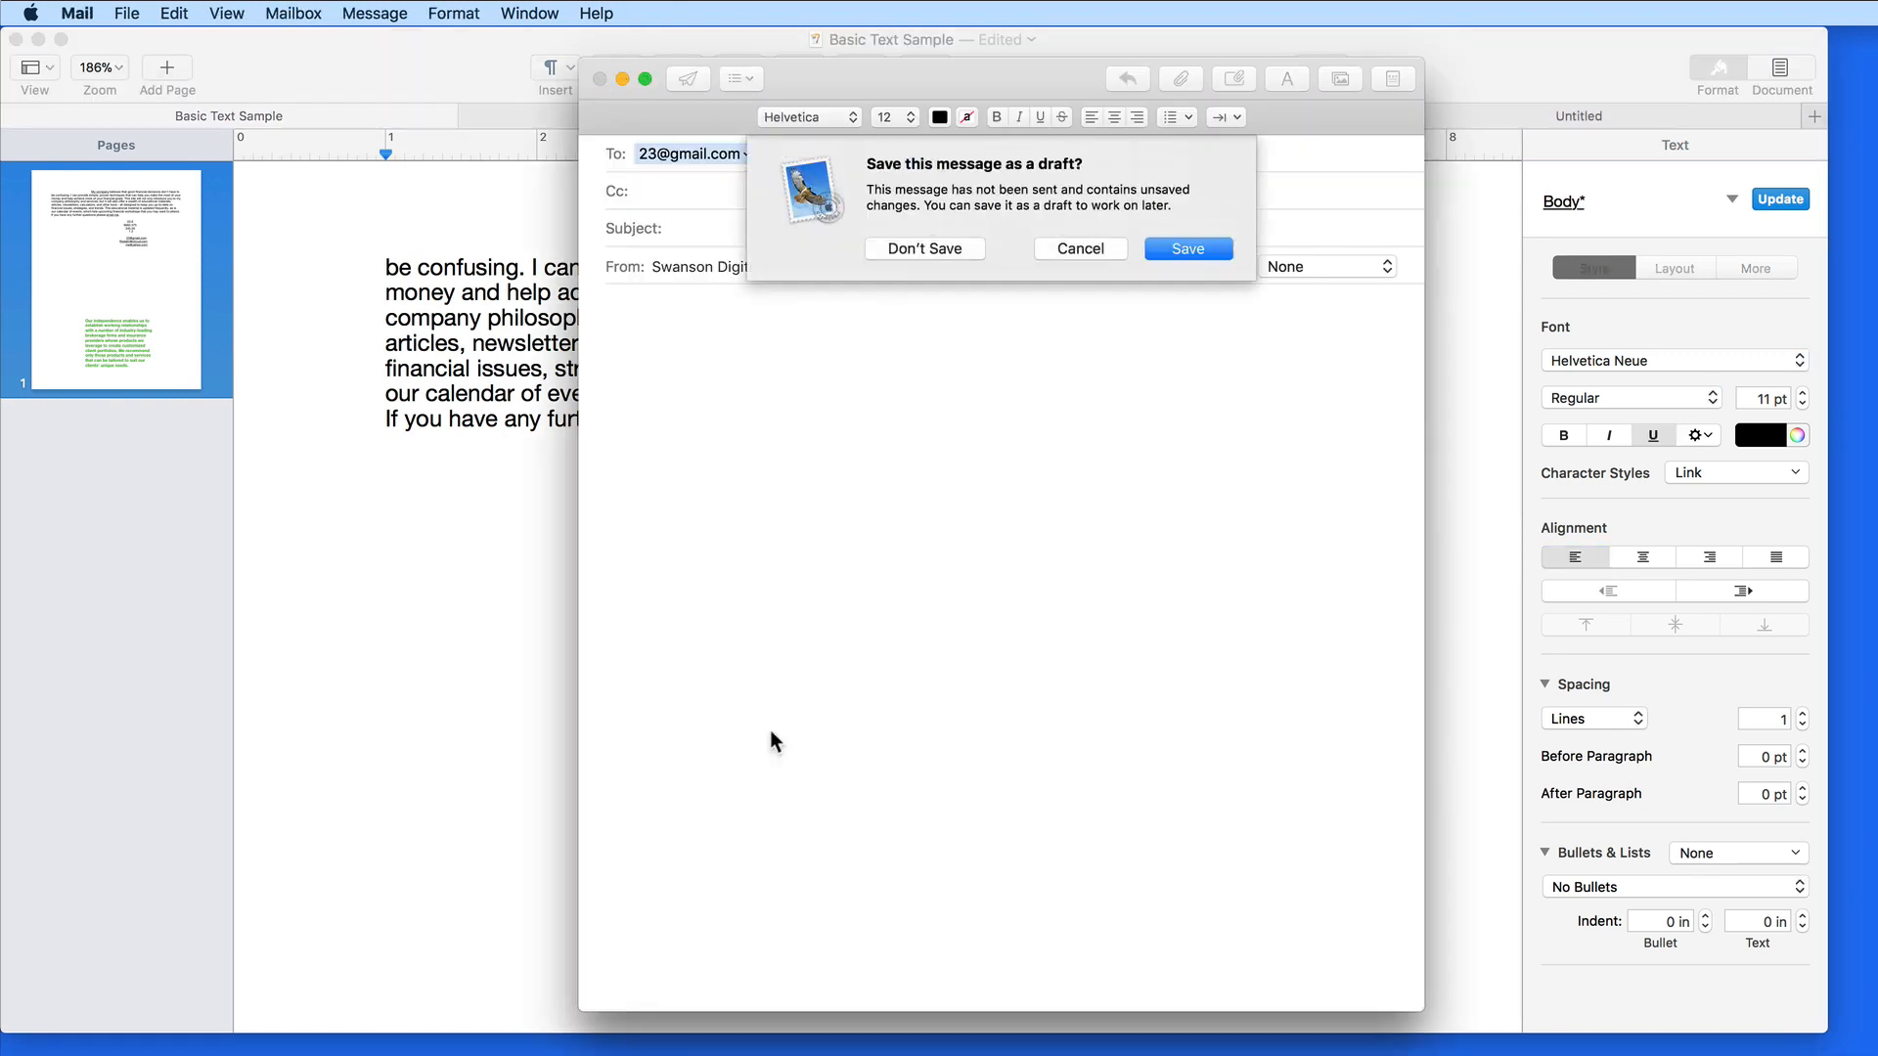
left_click(914, 247)
left_click(839, 685)
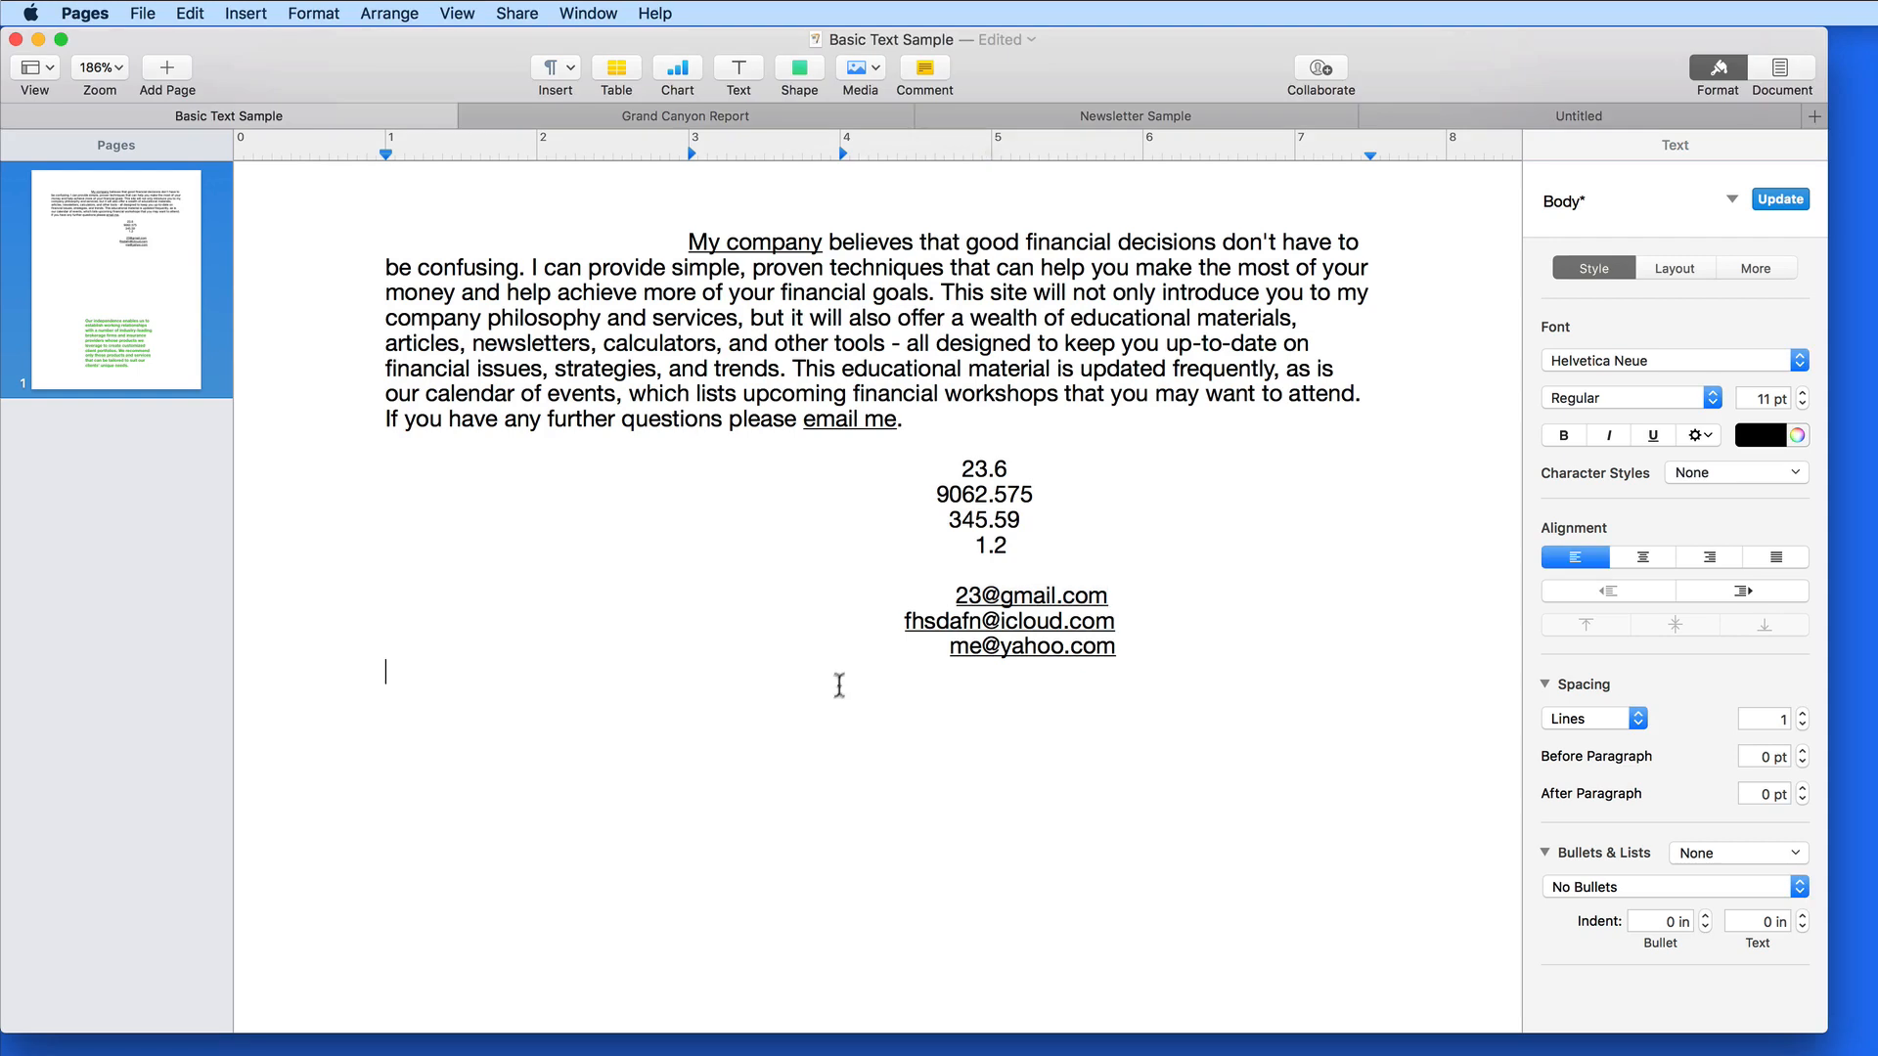
key("Return")
type("www")
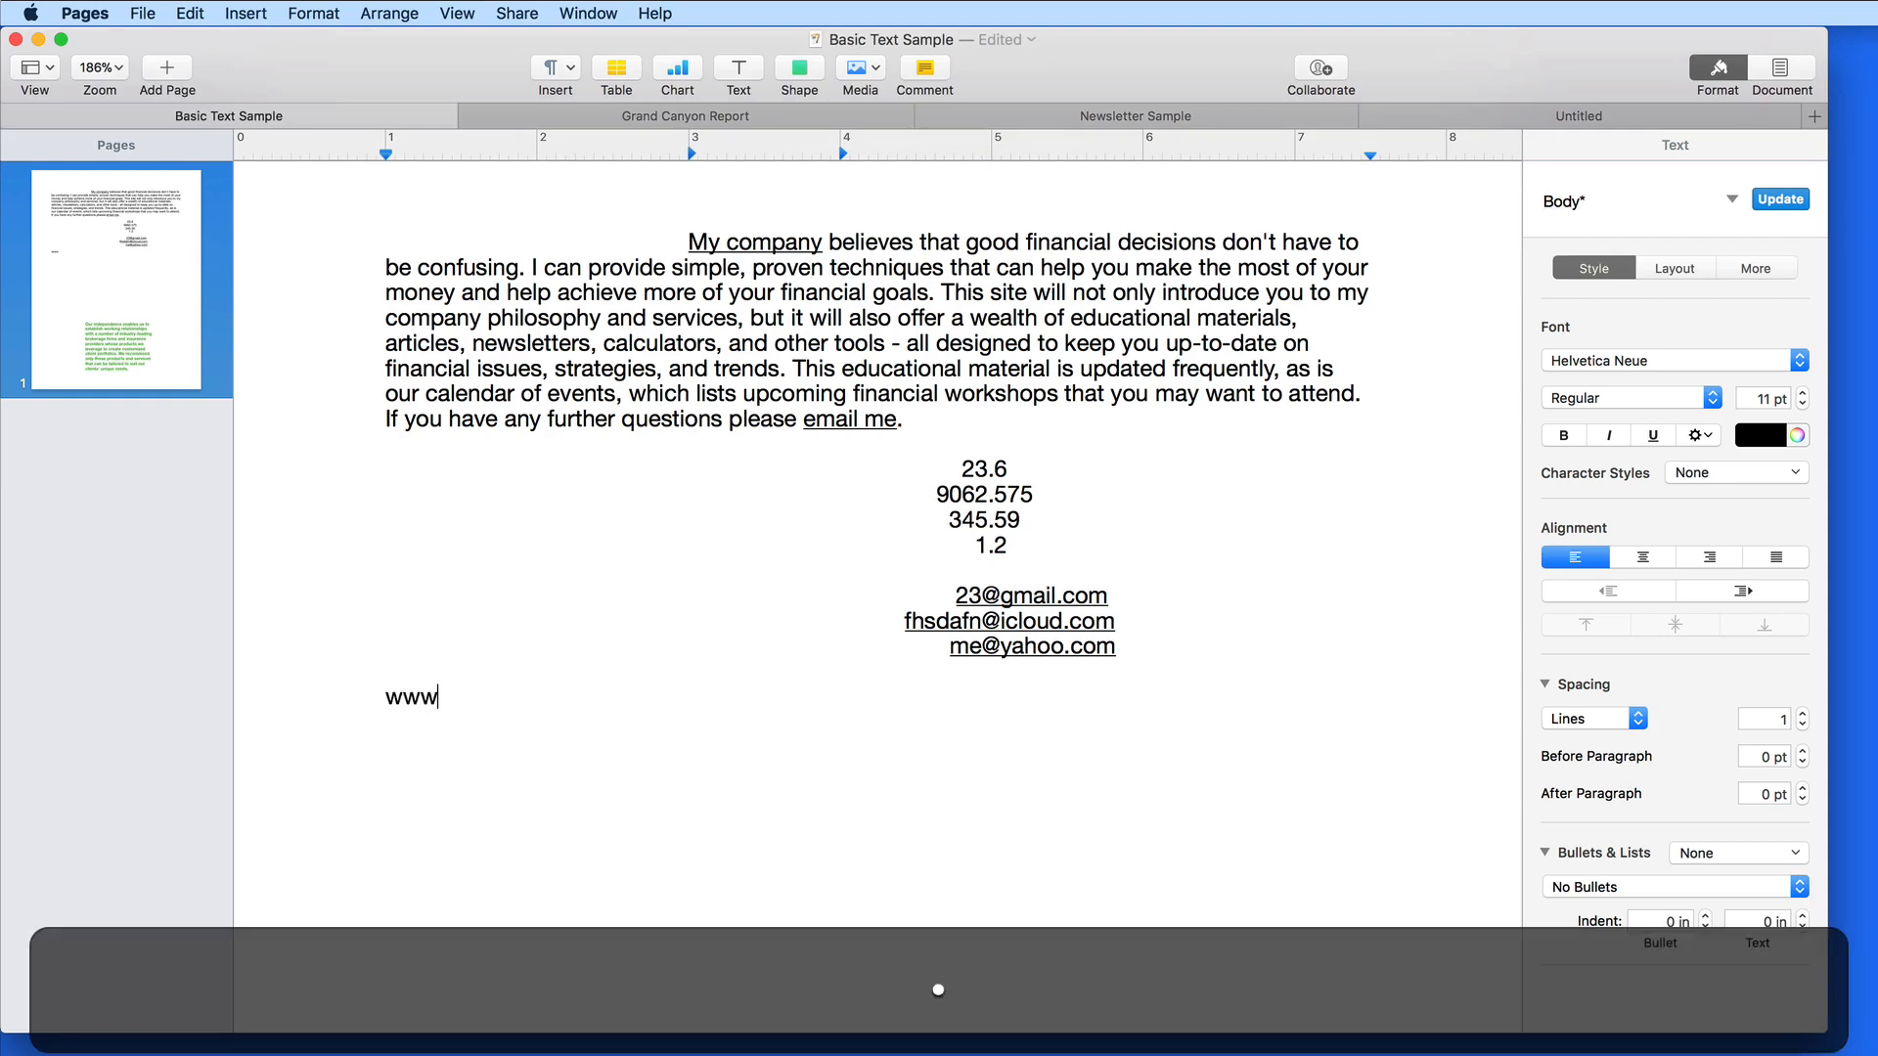
type(".TheMacU.com")
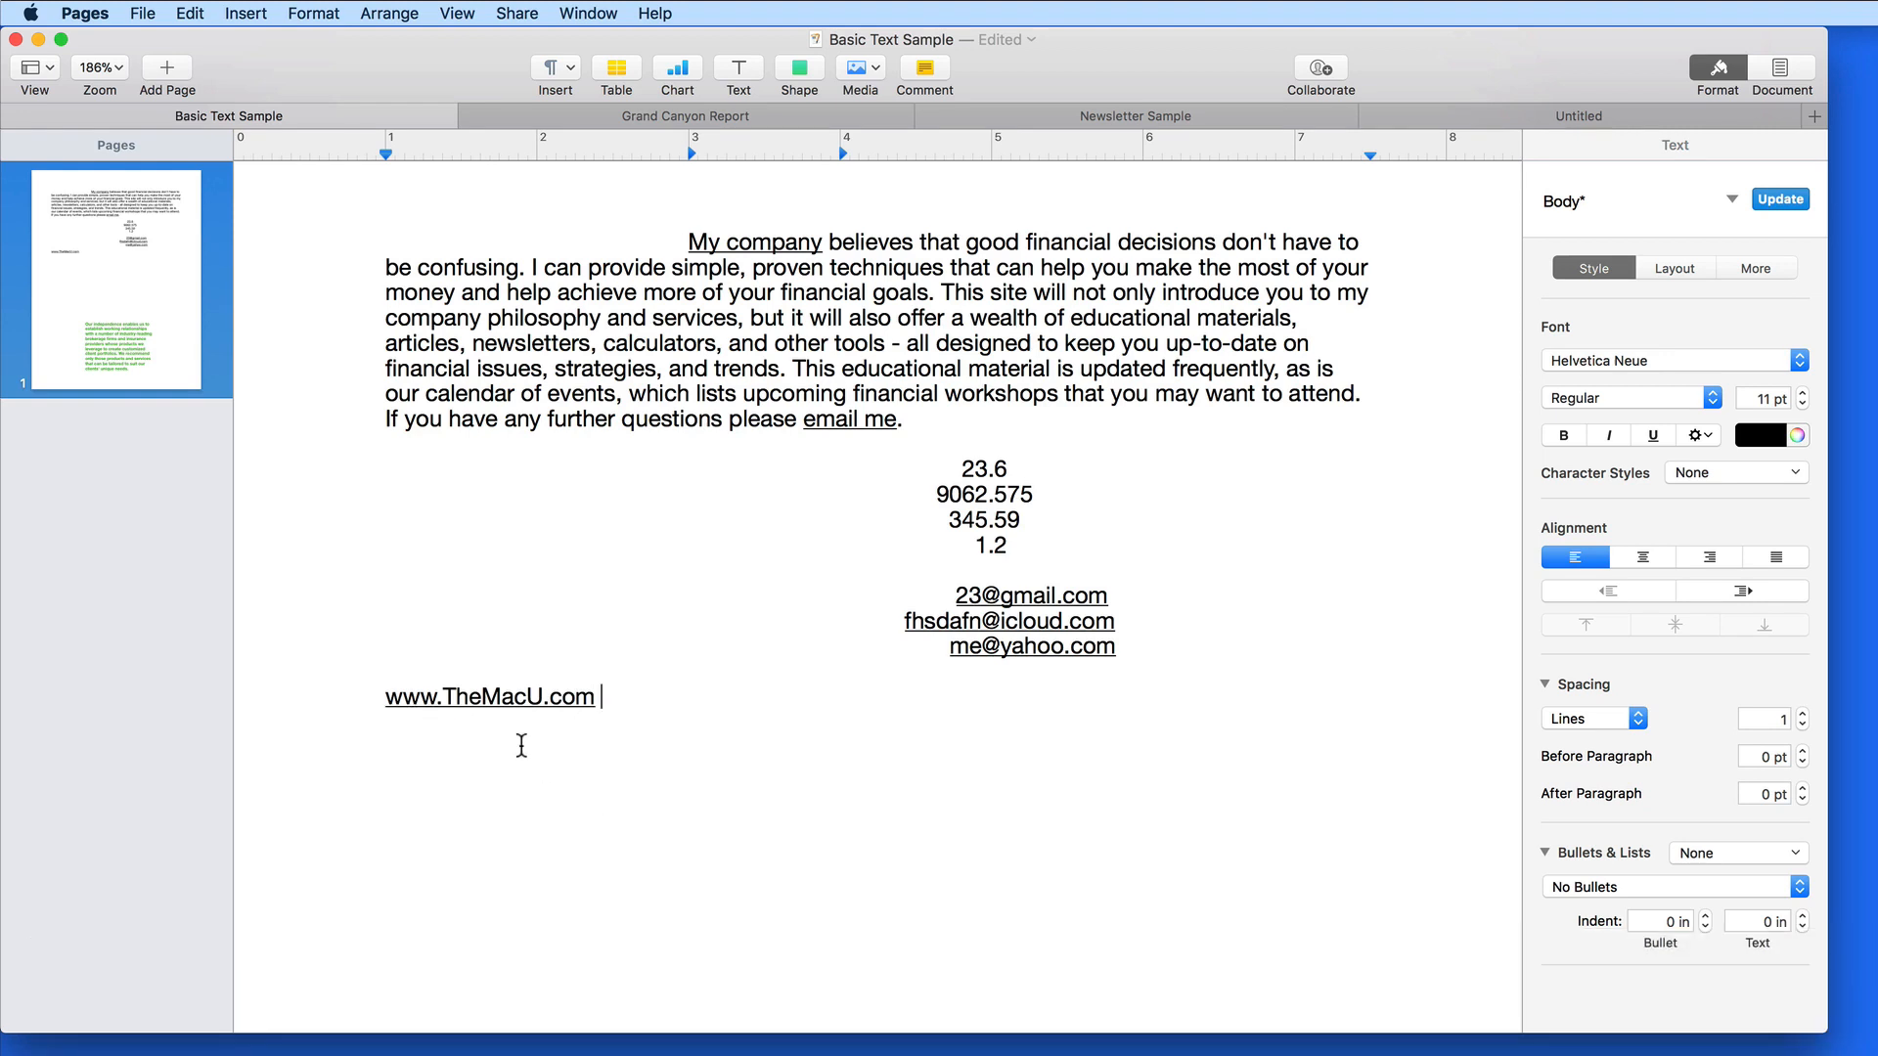
left_click(501, 701)
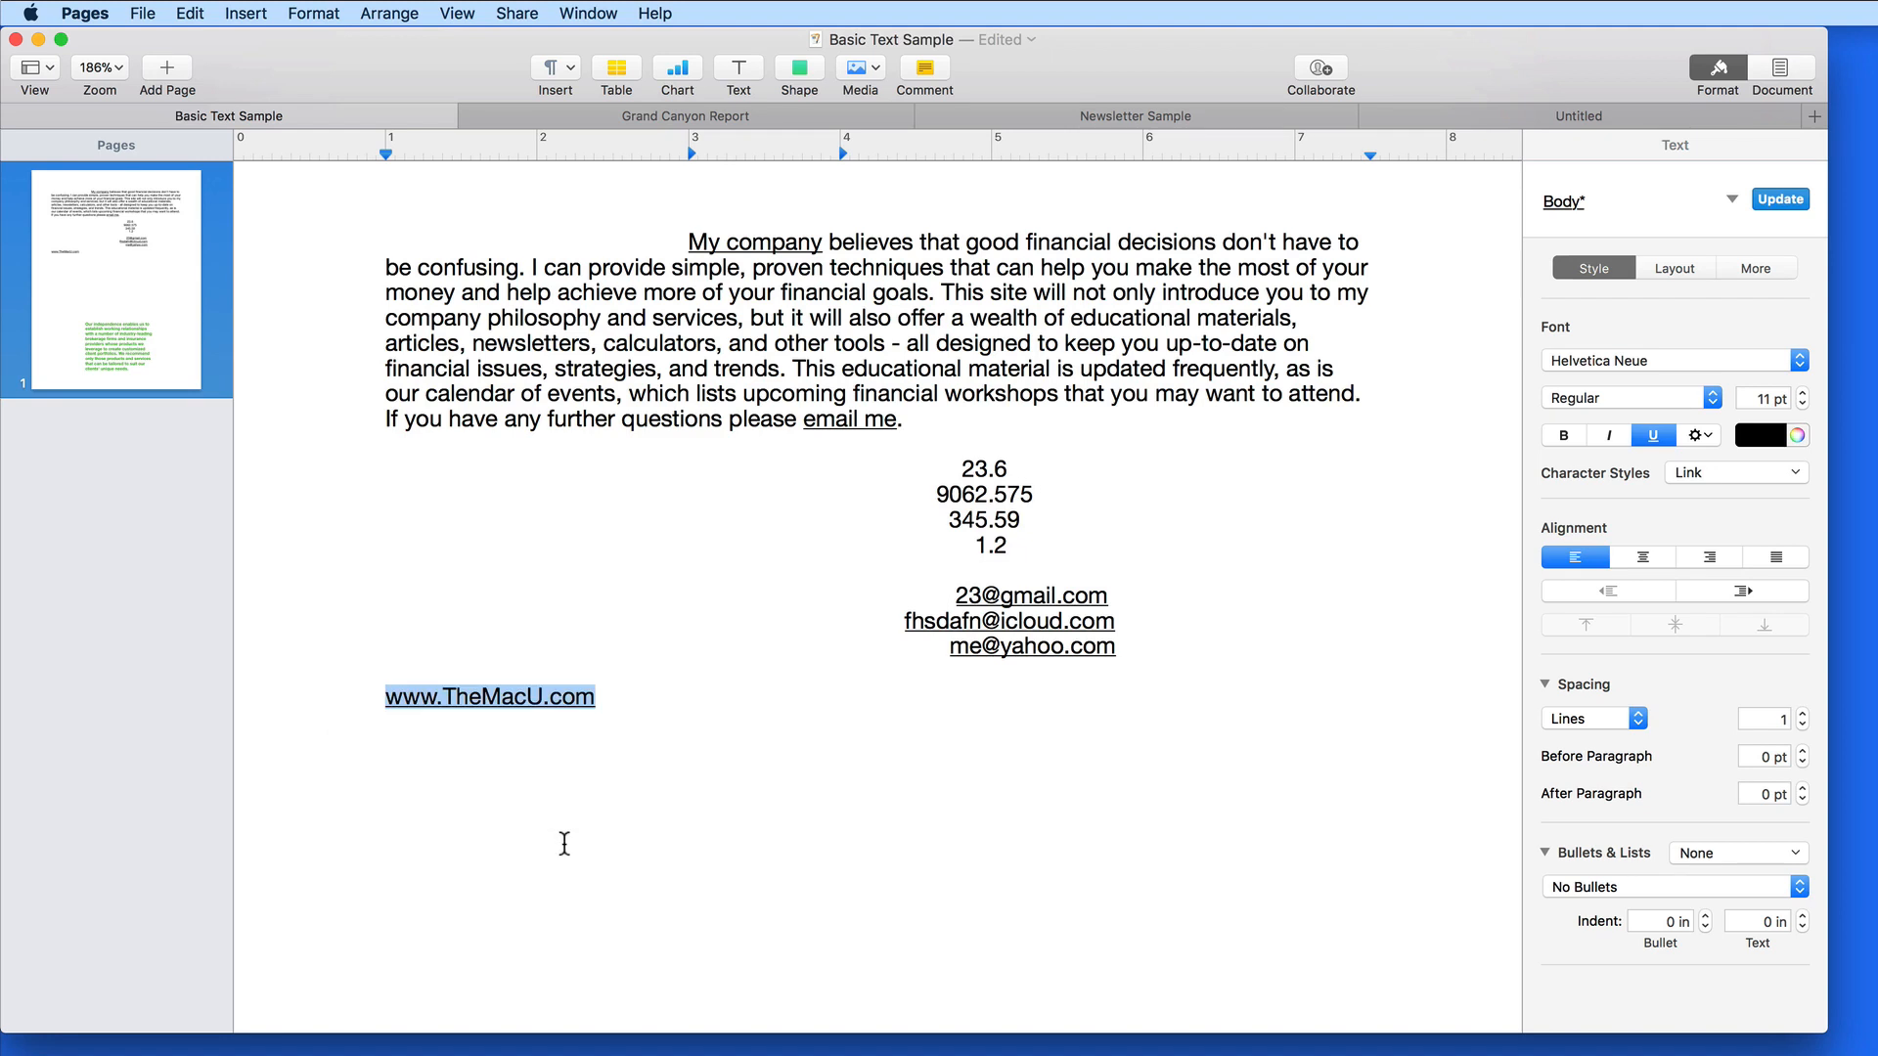
left_click(667, 778)
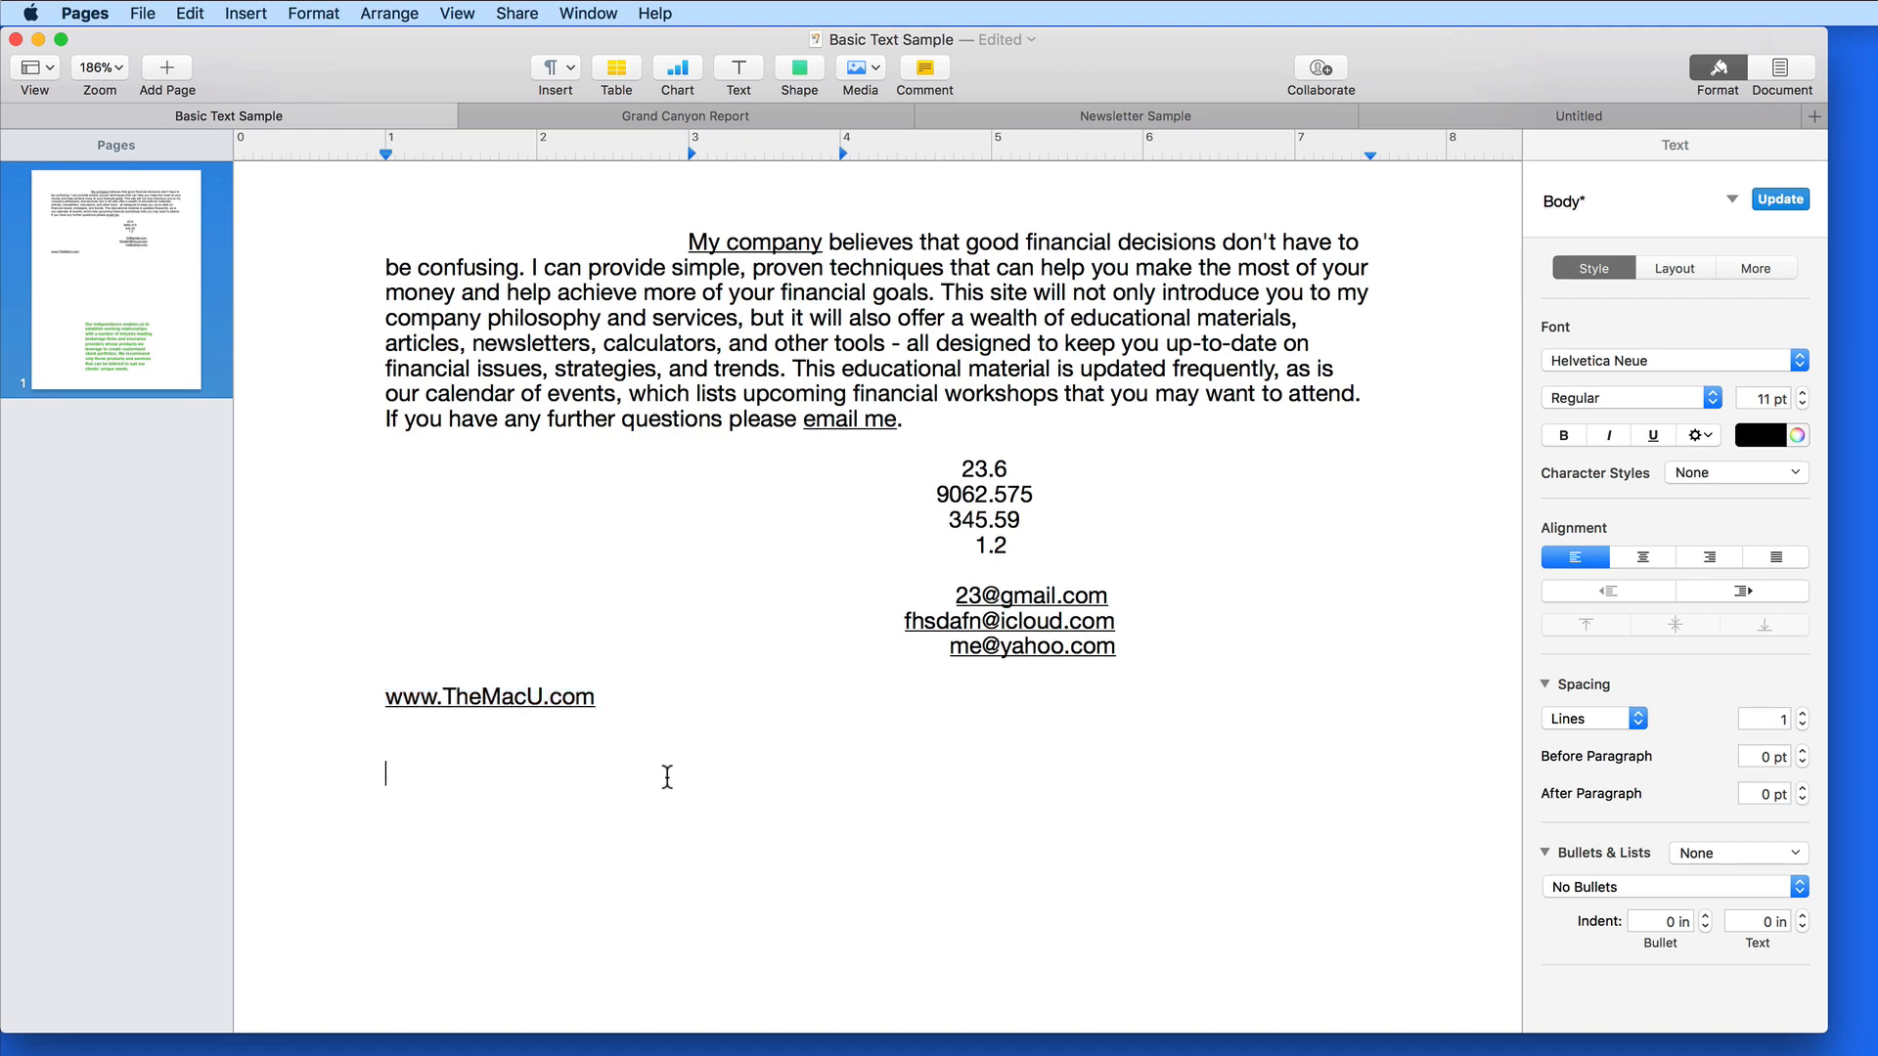
left_click(522, 700)
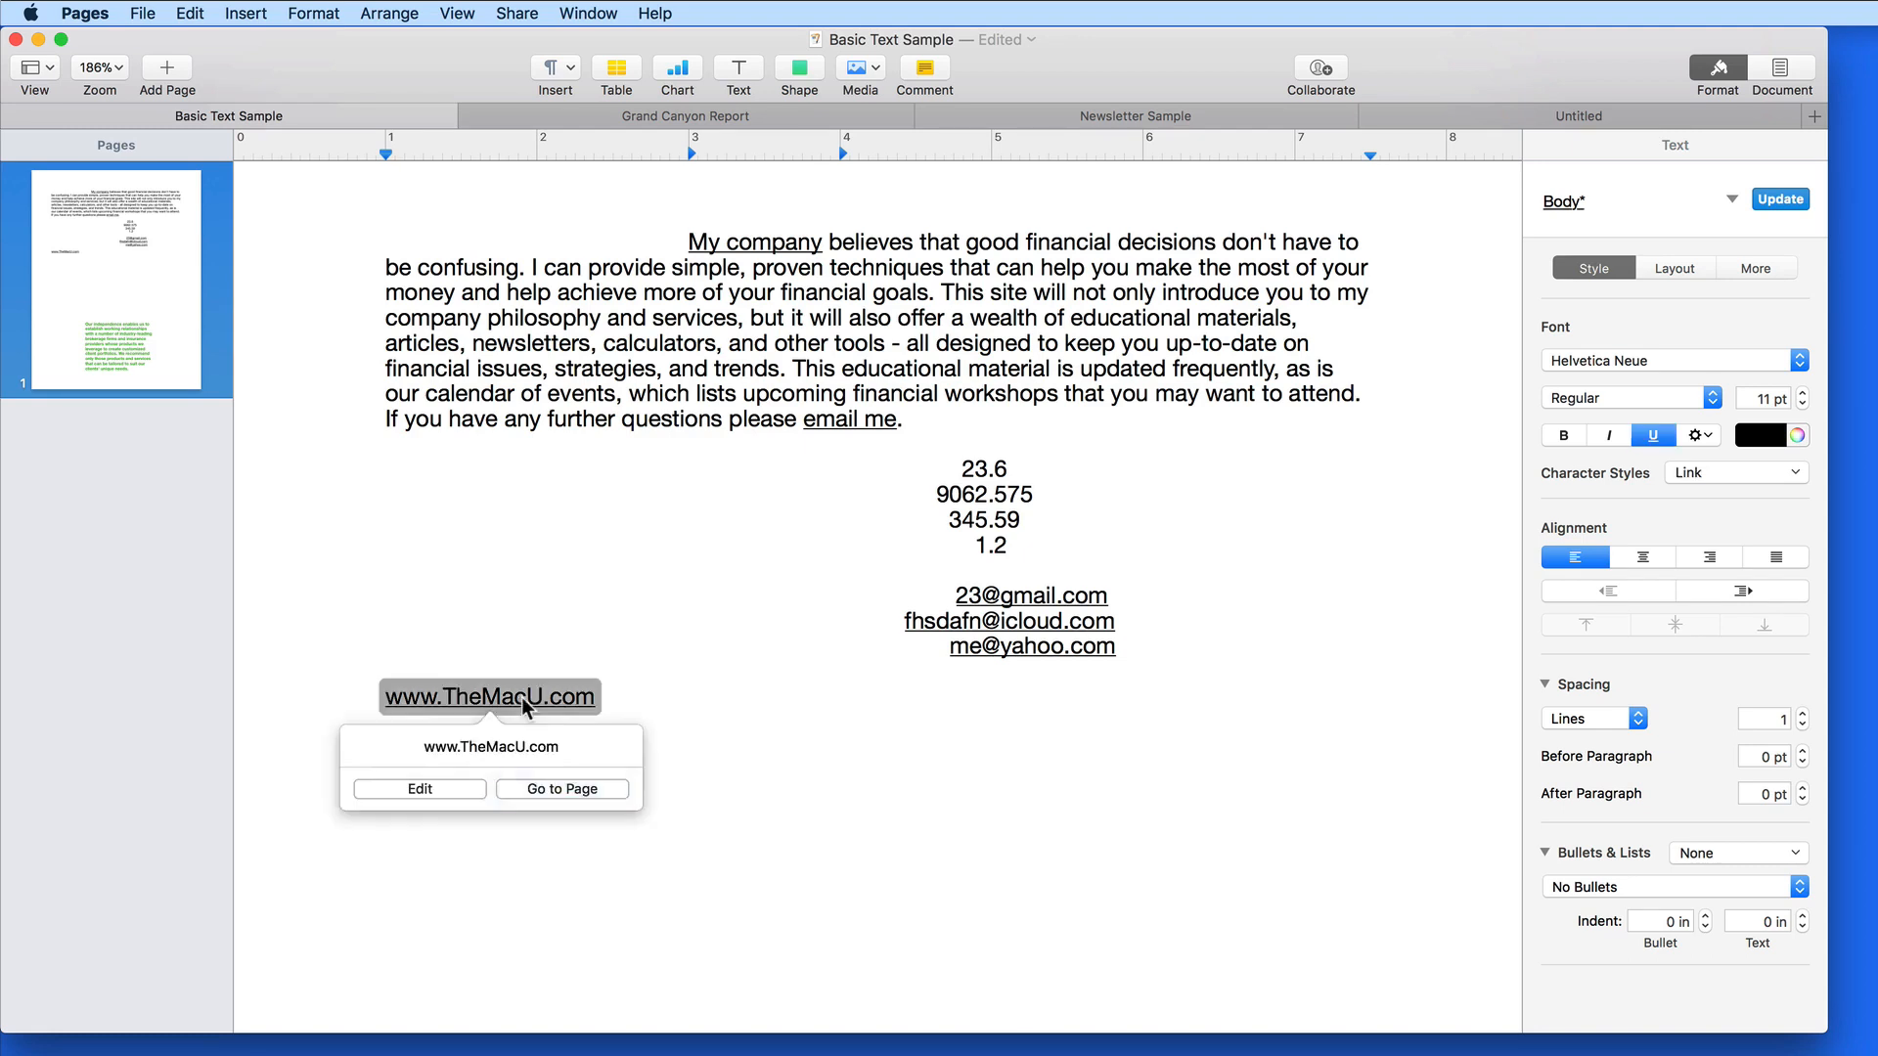
left_click(460, 789)
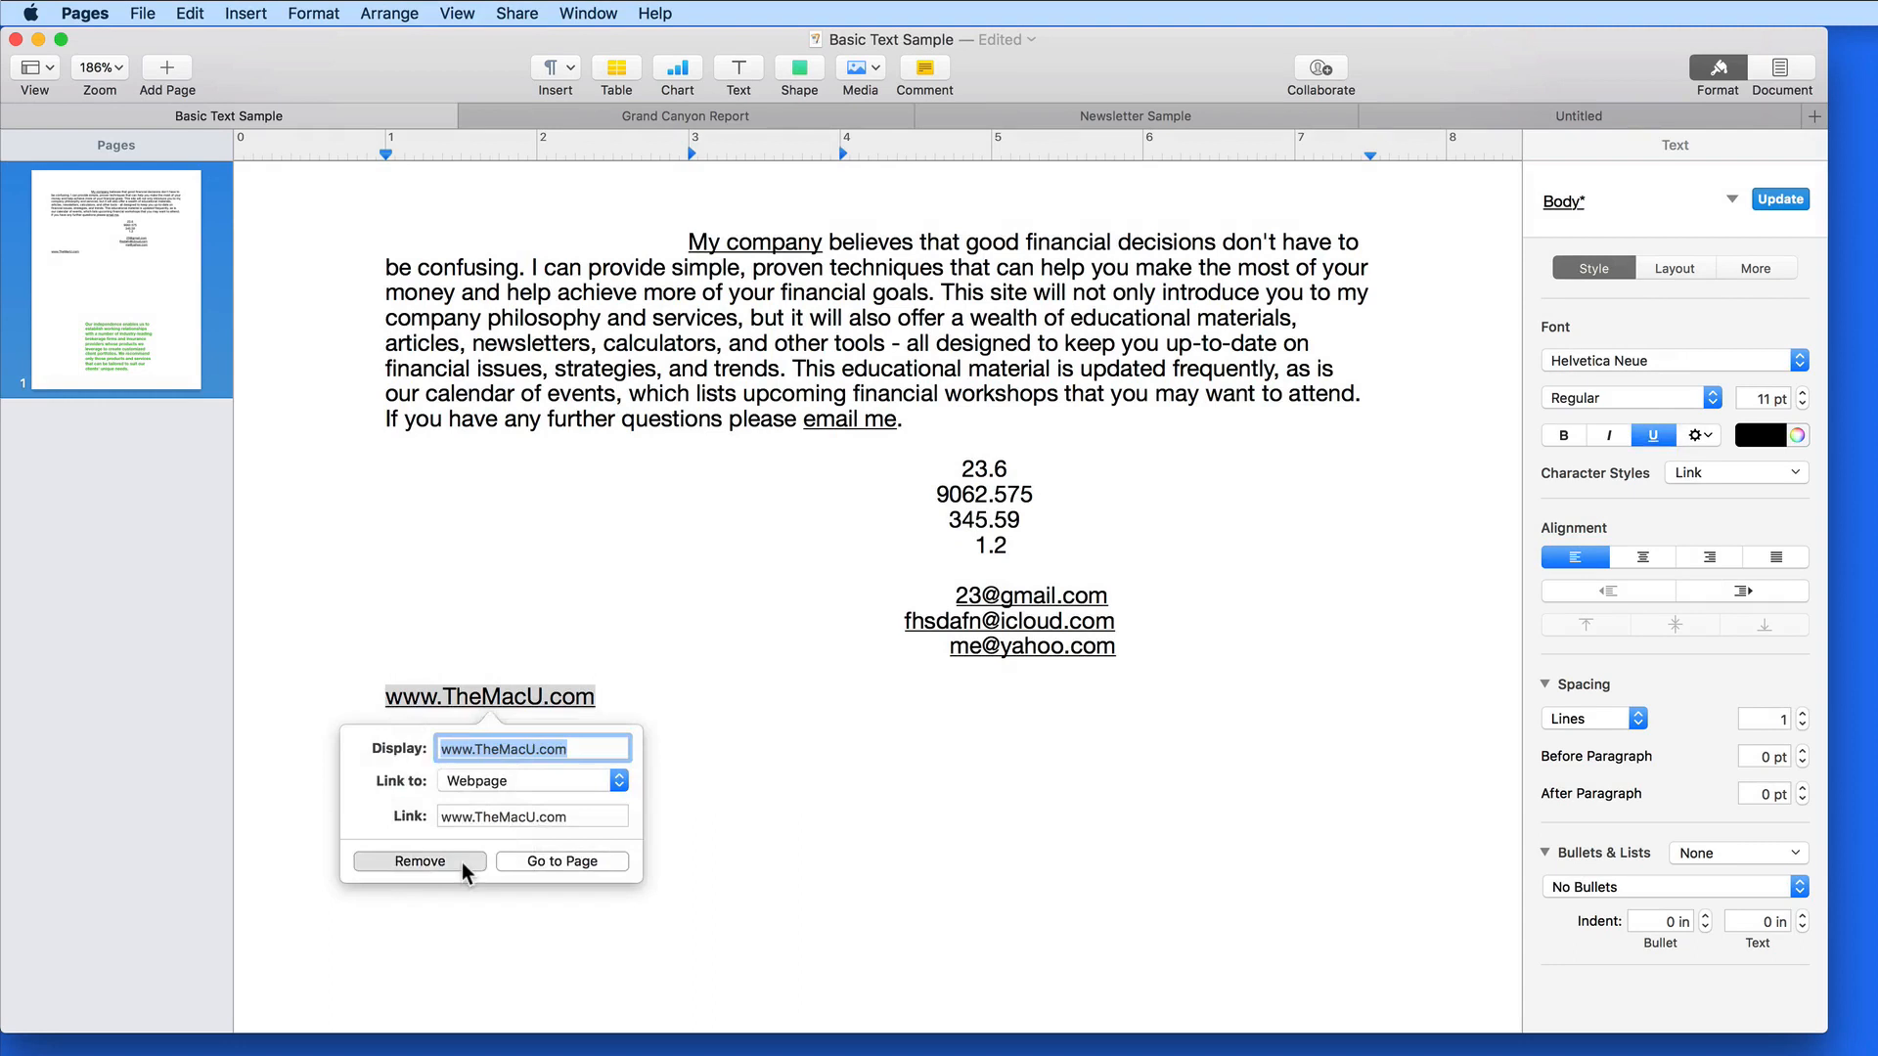
left_click(461, 861)
left_click(506, 724)
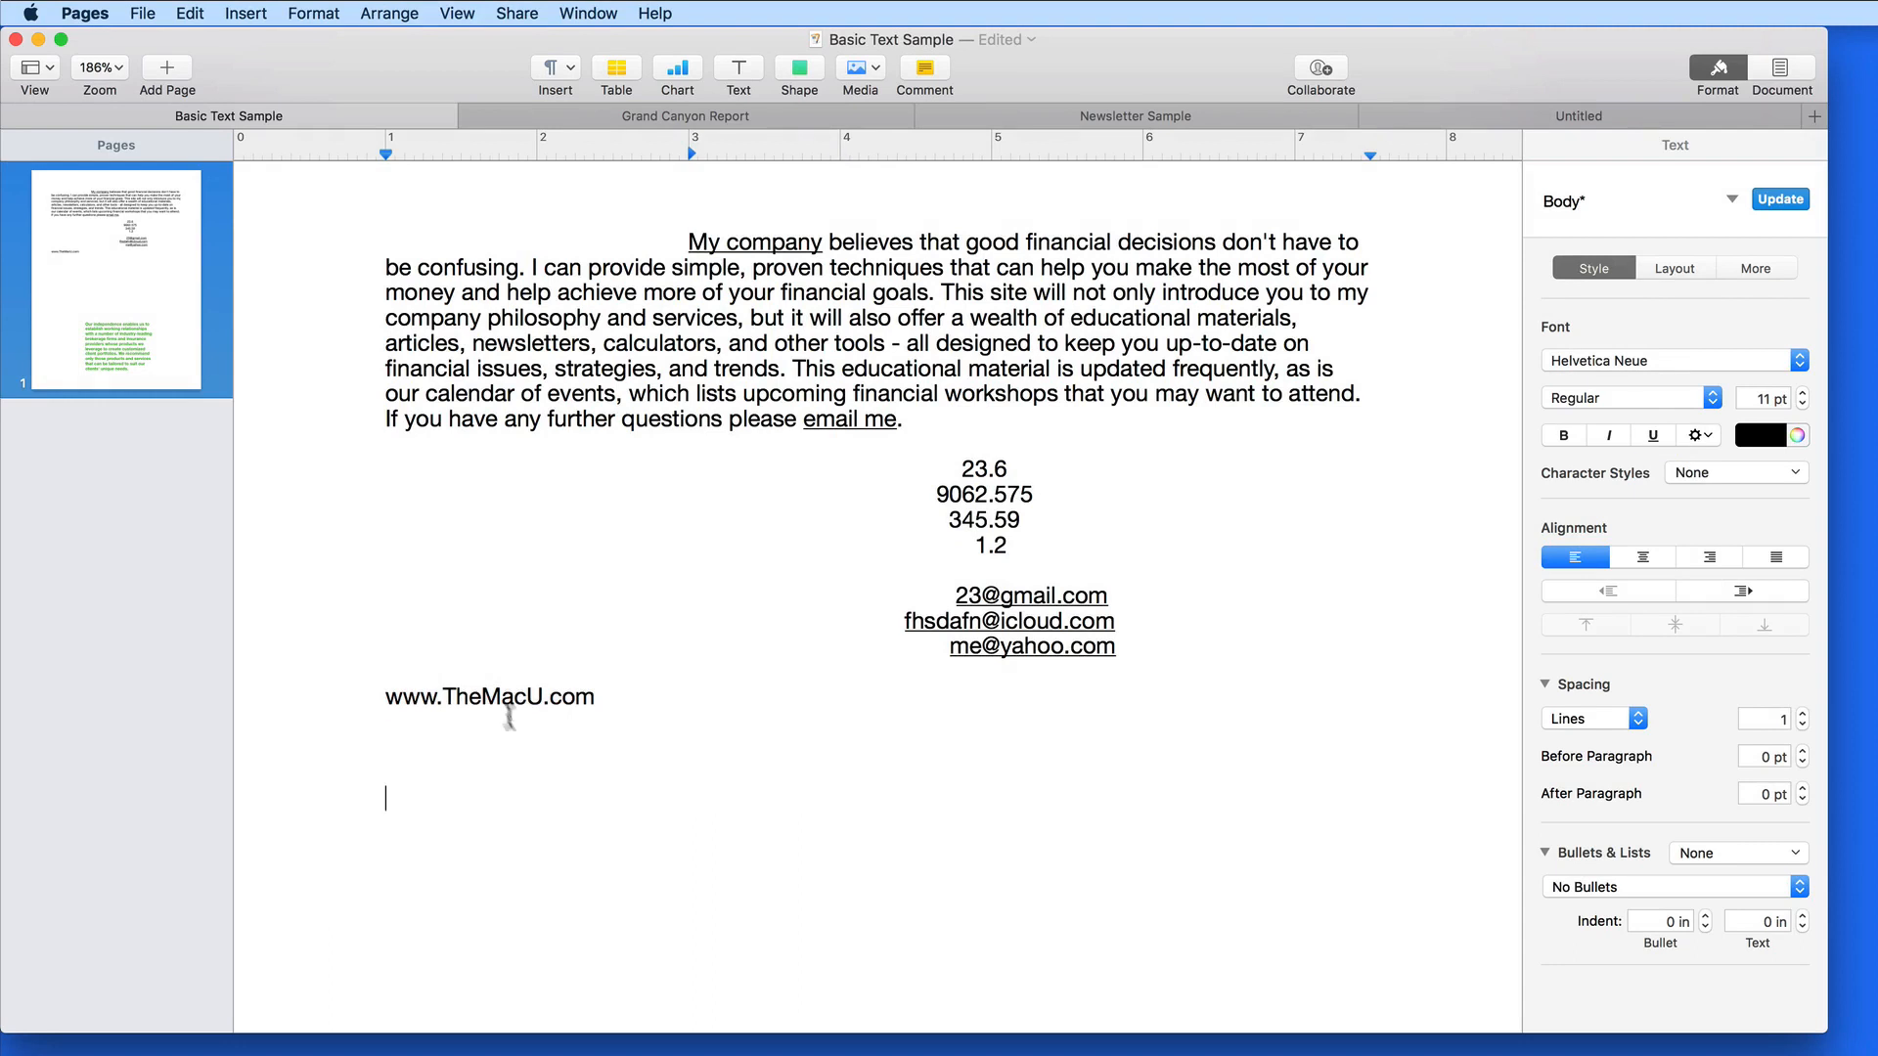
double_click(497, 696)
left_click(615, 720)
left_click(783, 116)
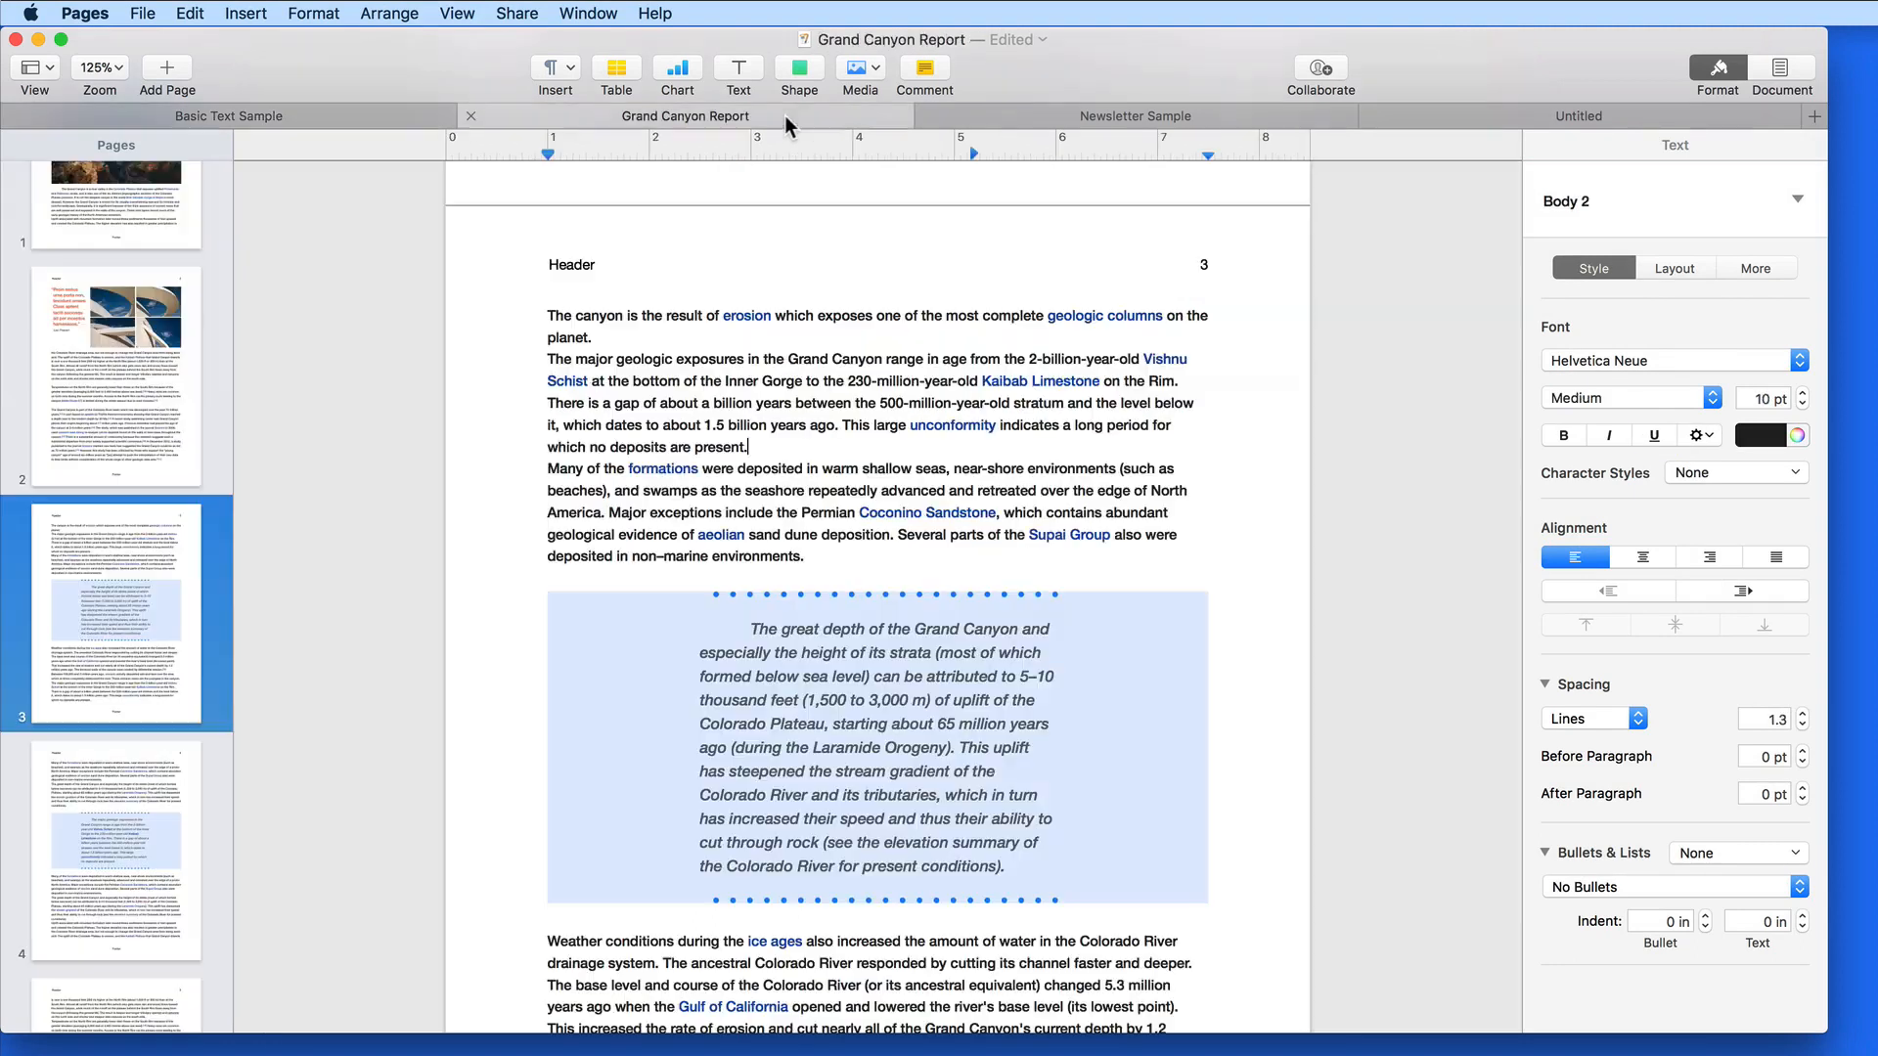
scroll(743, 379, "up", 1)
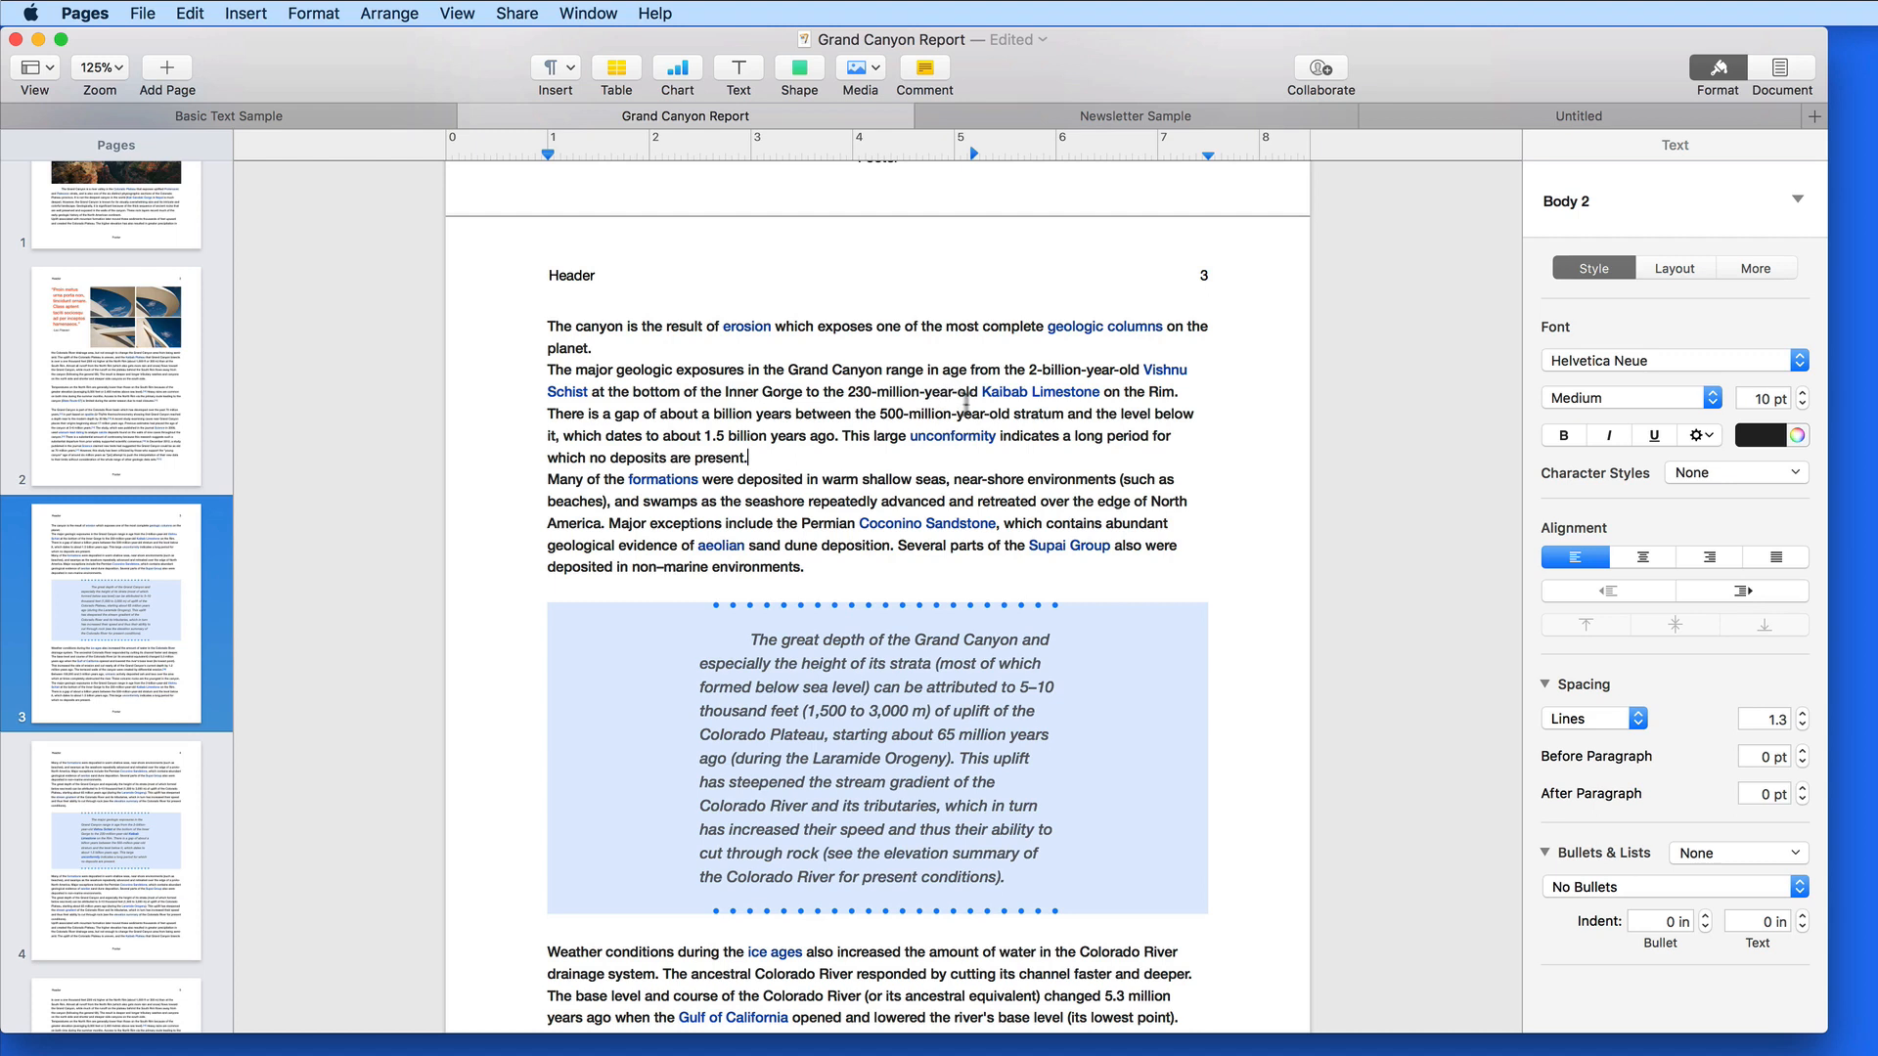
Inspect the Kaibab Limestone, Vishnu Schist and unconformity links to see their Wikipedia URLs
left_click(1202, 415)
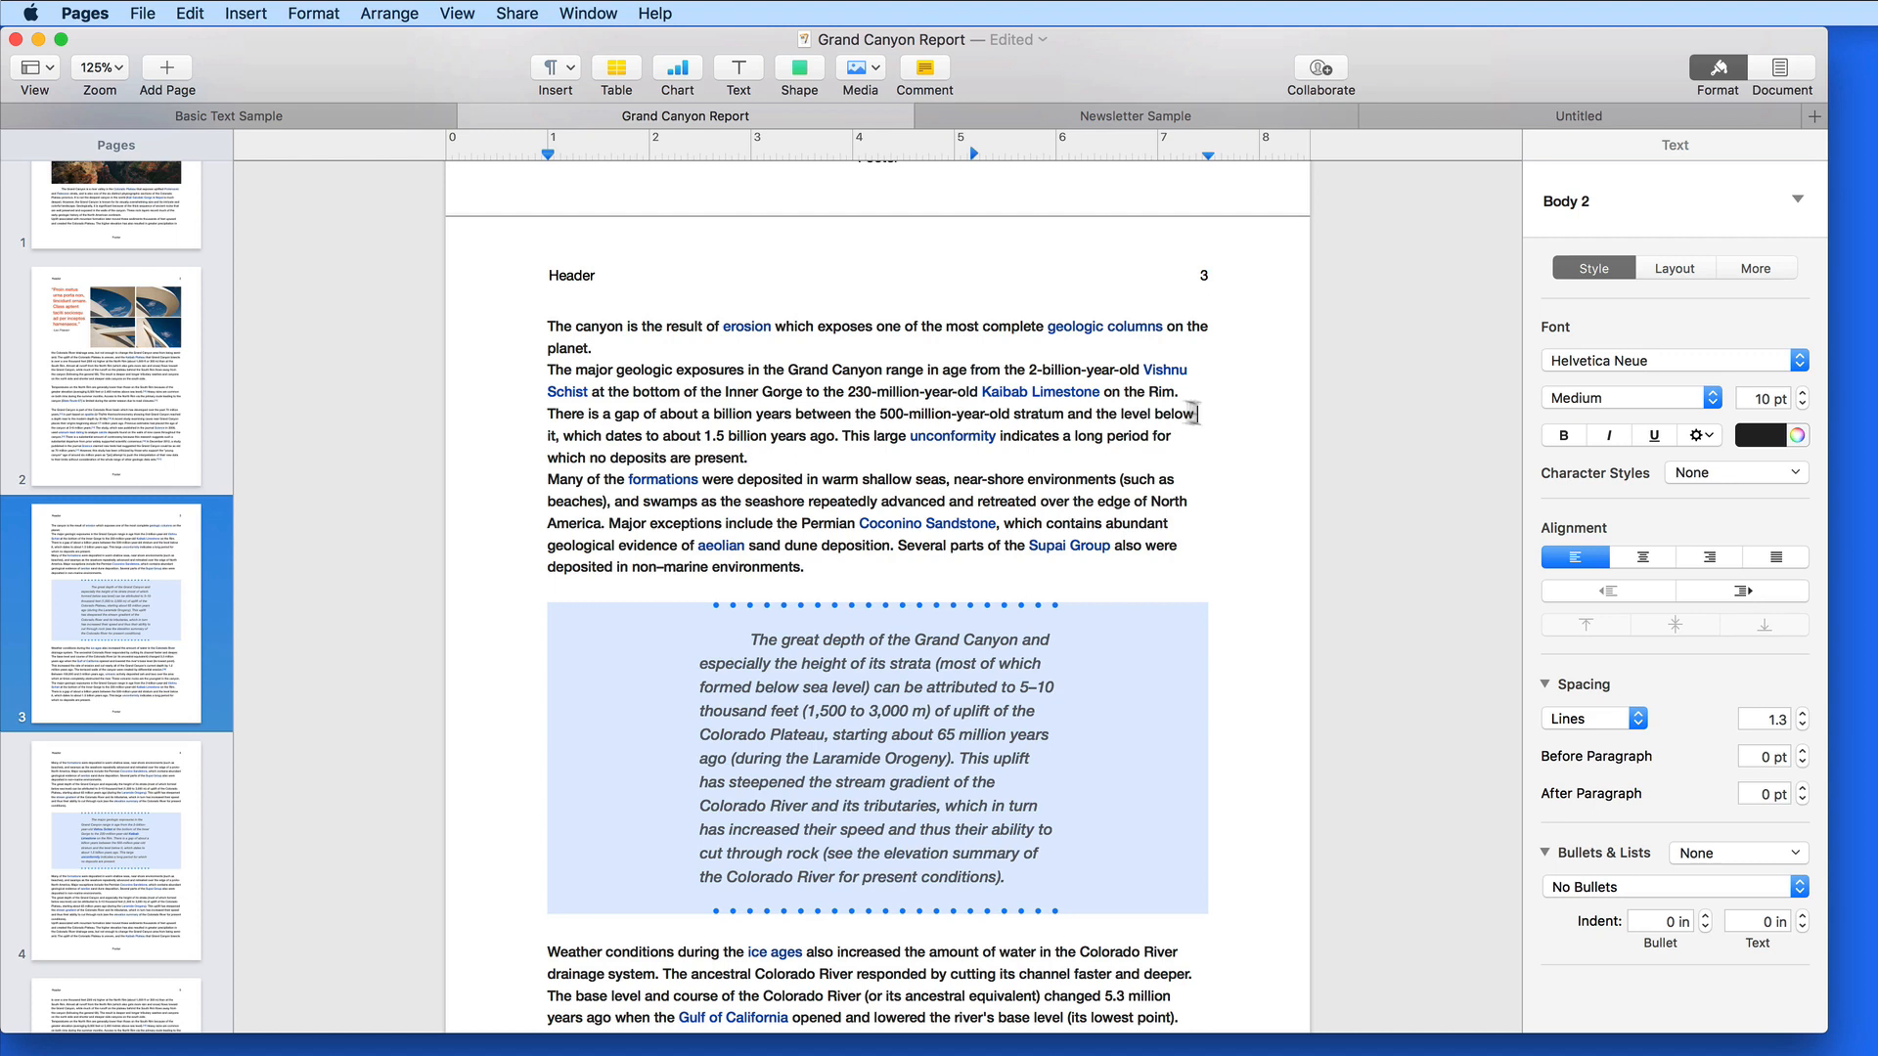
left_click(1041, 397)
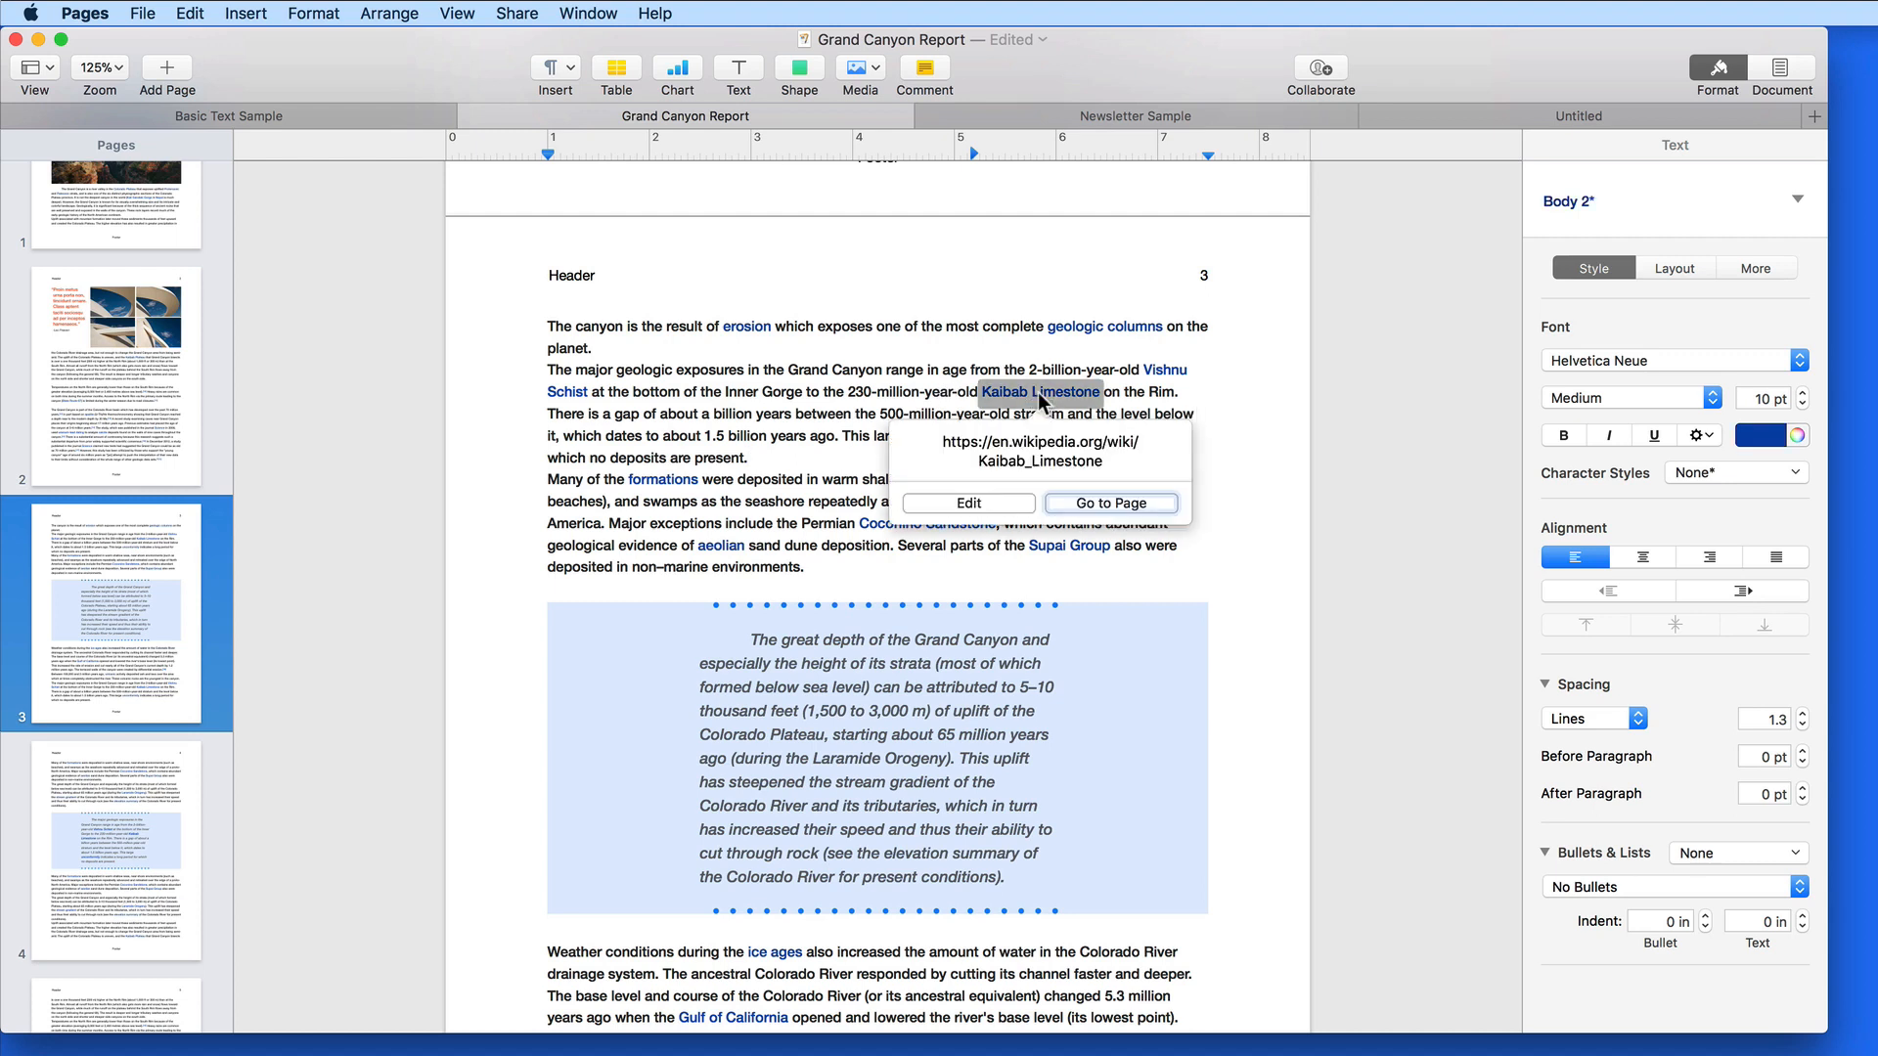
left_click(1167, 373)
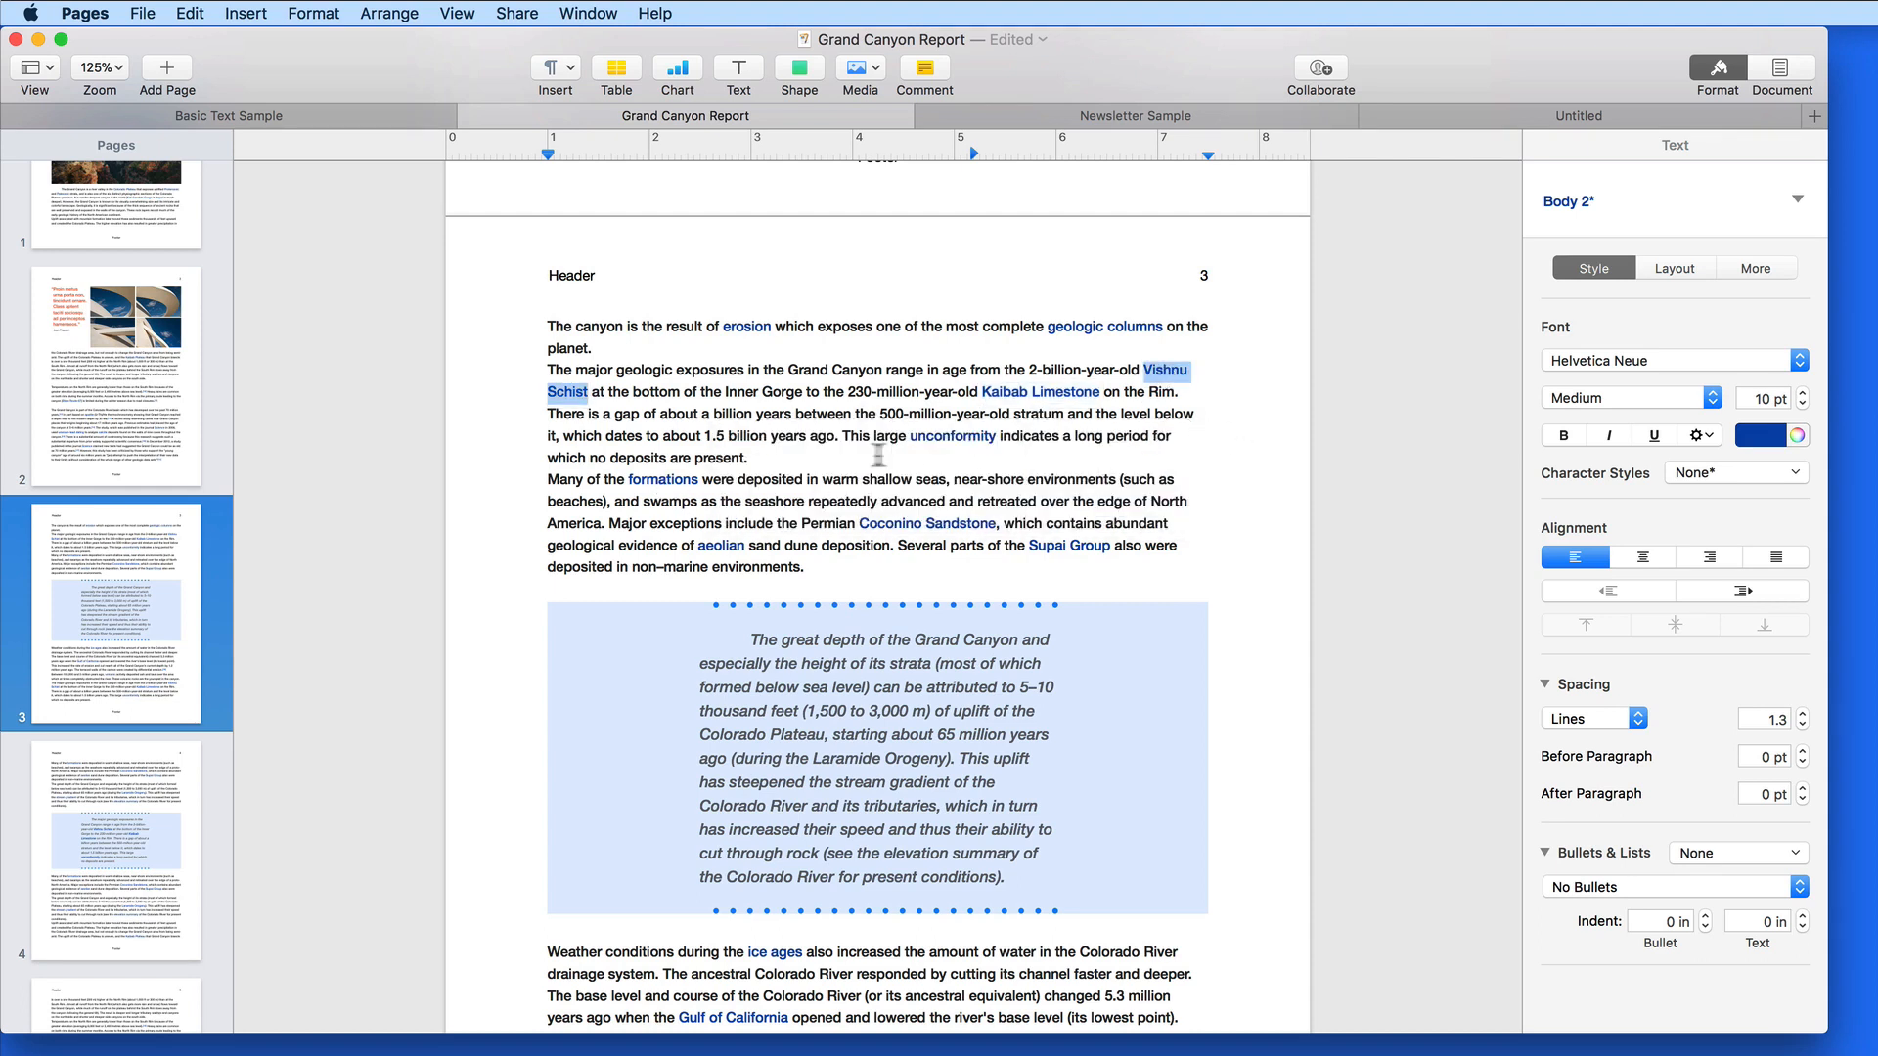
left_click(957, 438)
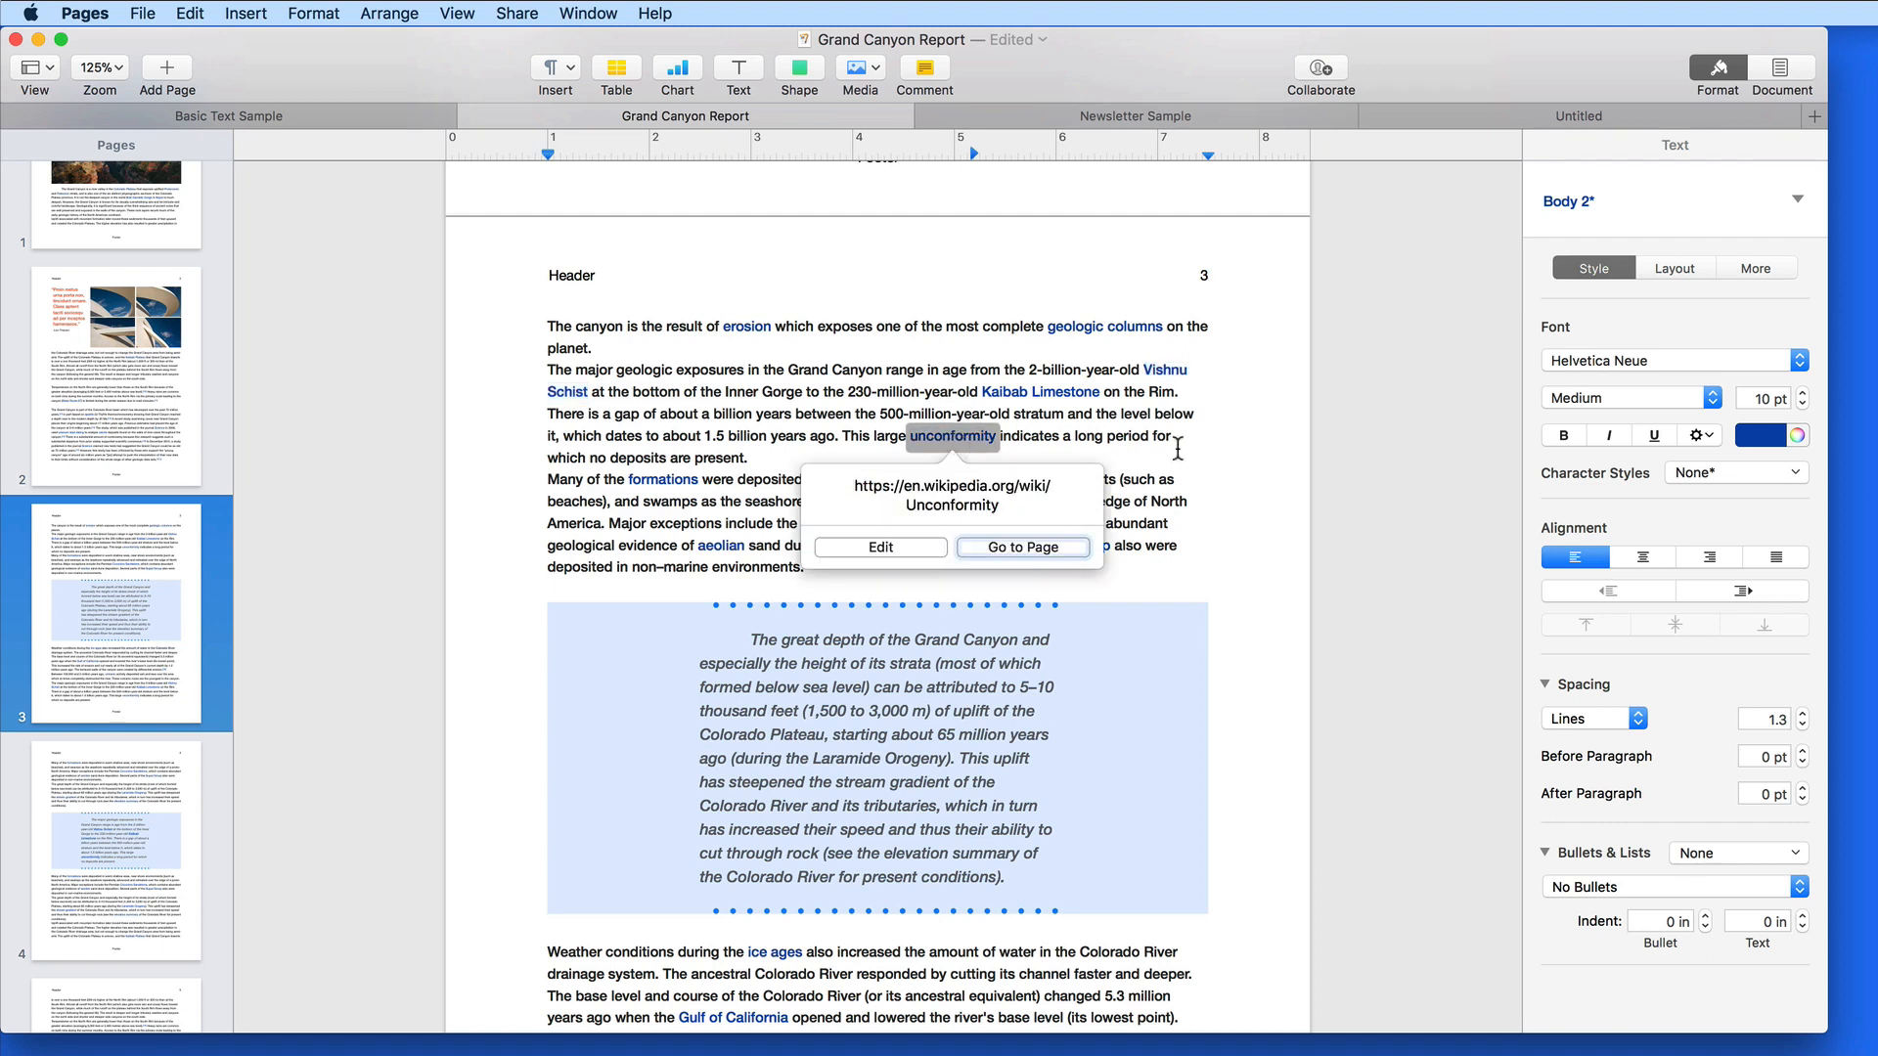
key("Escape")
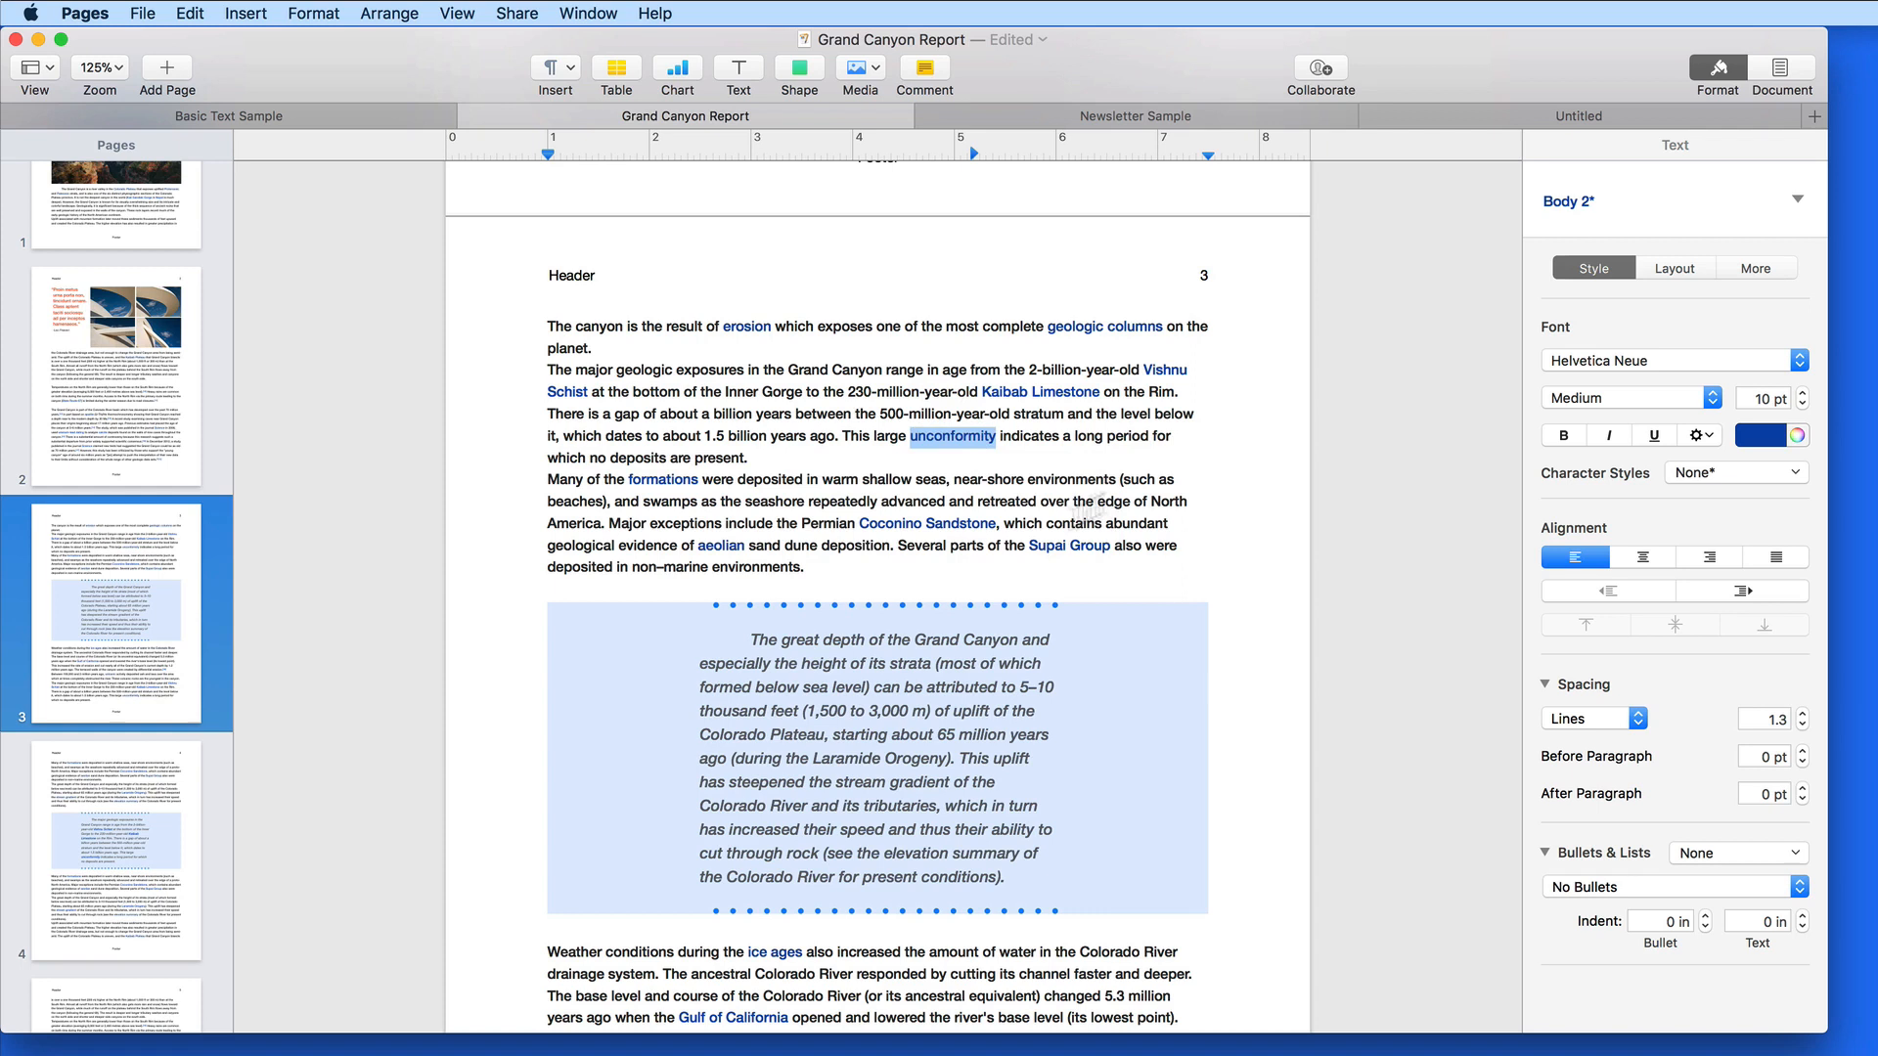
Remove all links from the exposures and formations paragraphs via Format > Remove Link
triple_click(827, 575)
left_click(509, 369, "shift")
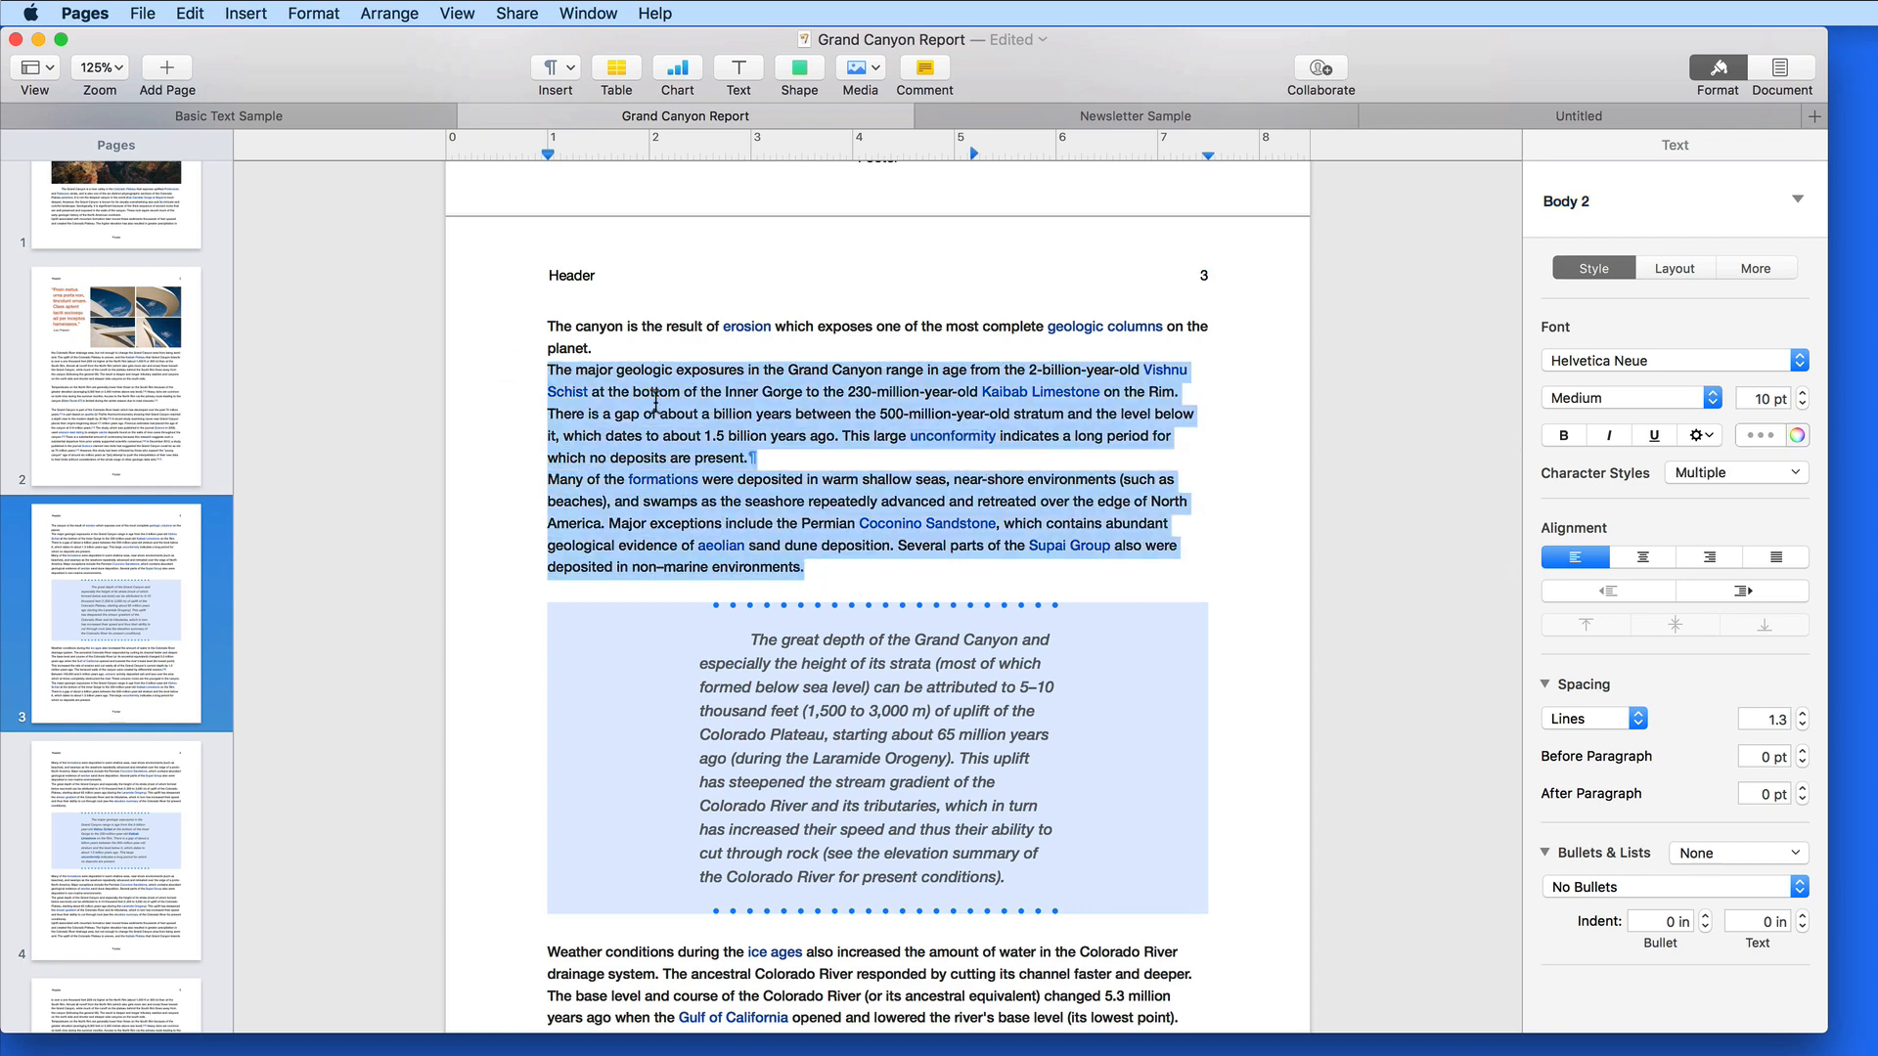
left_click(311, 14)
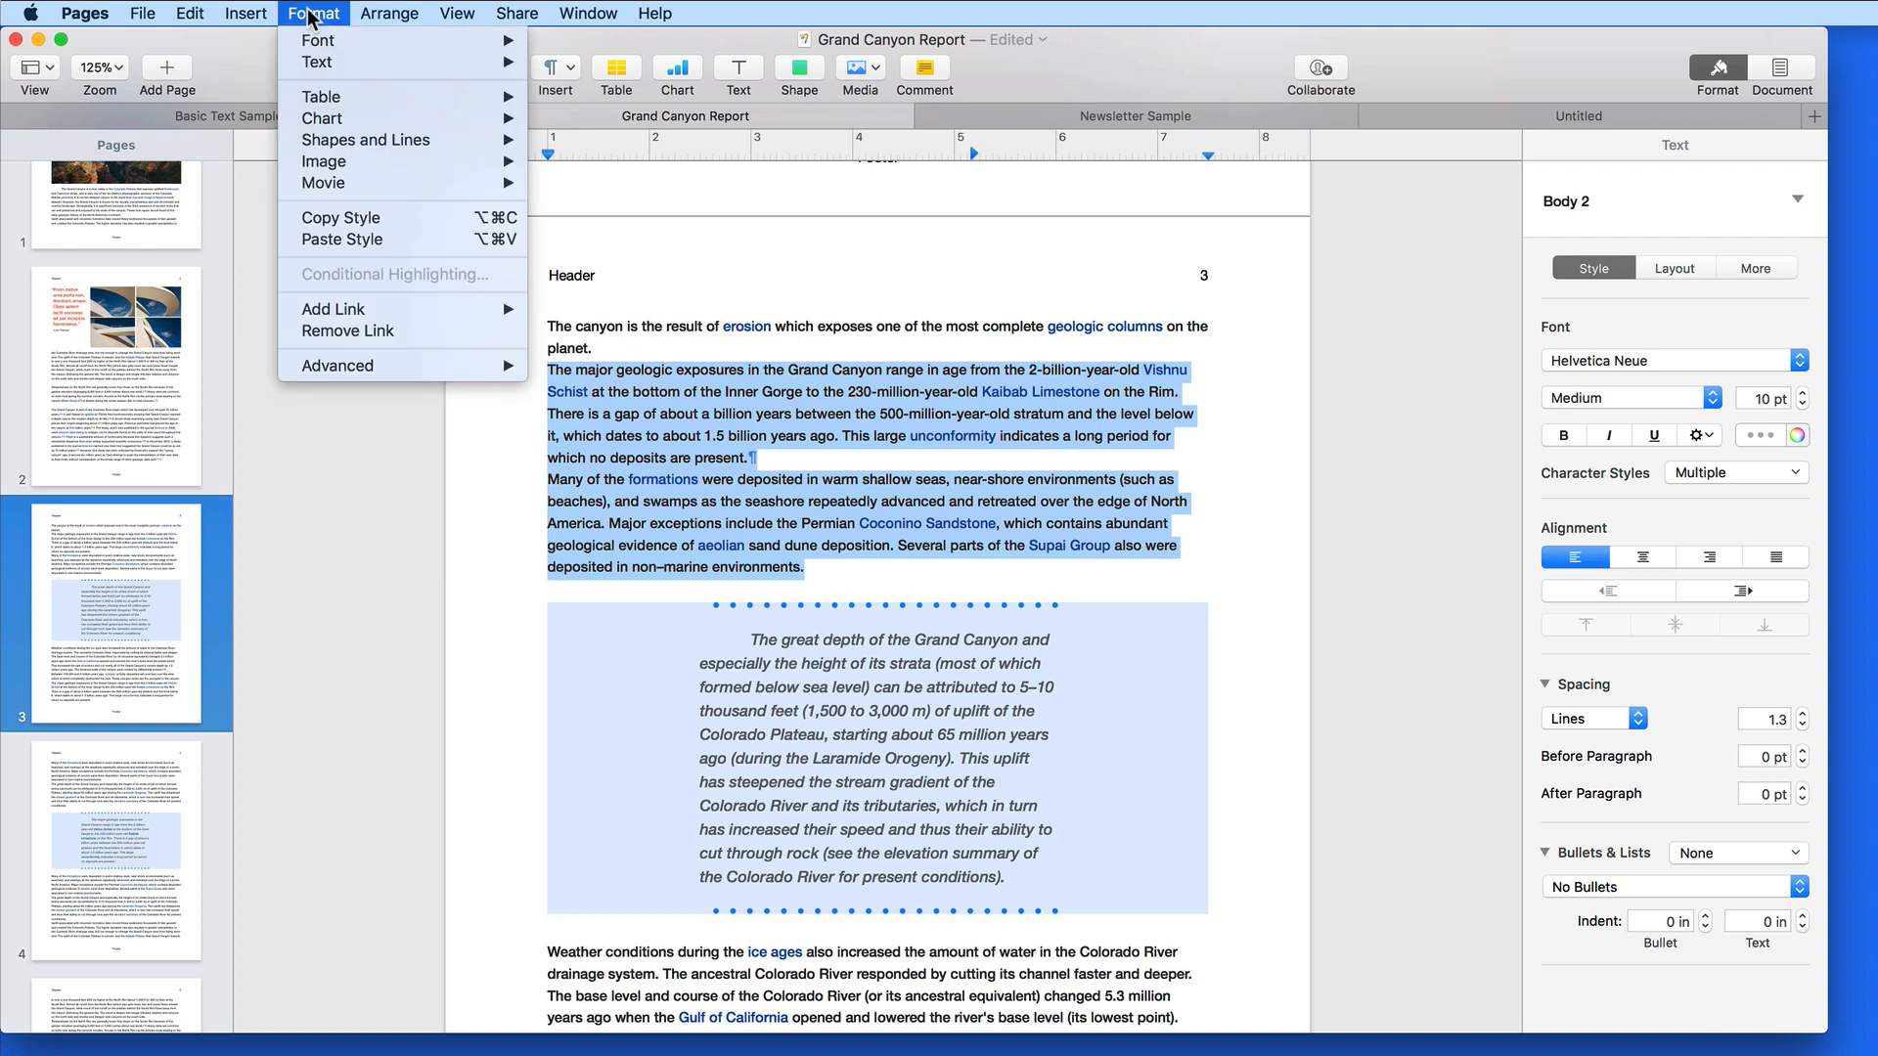
left_click(306, 333)
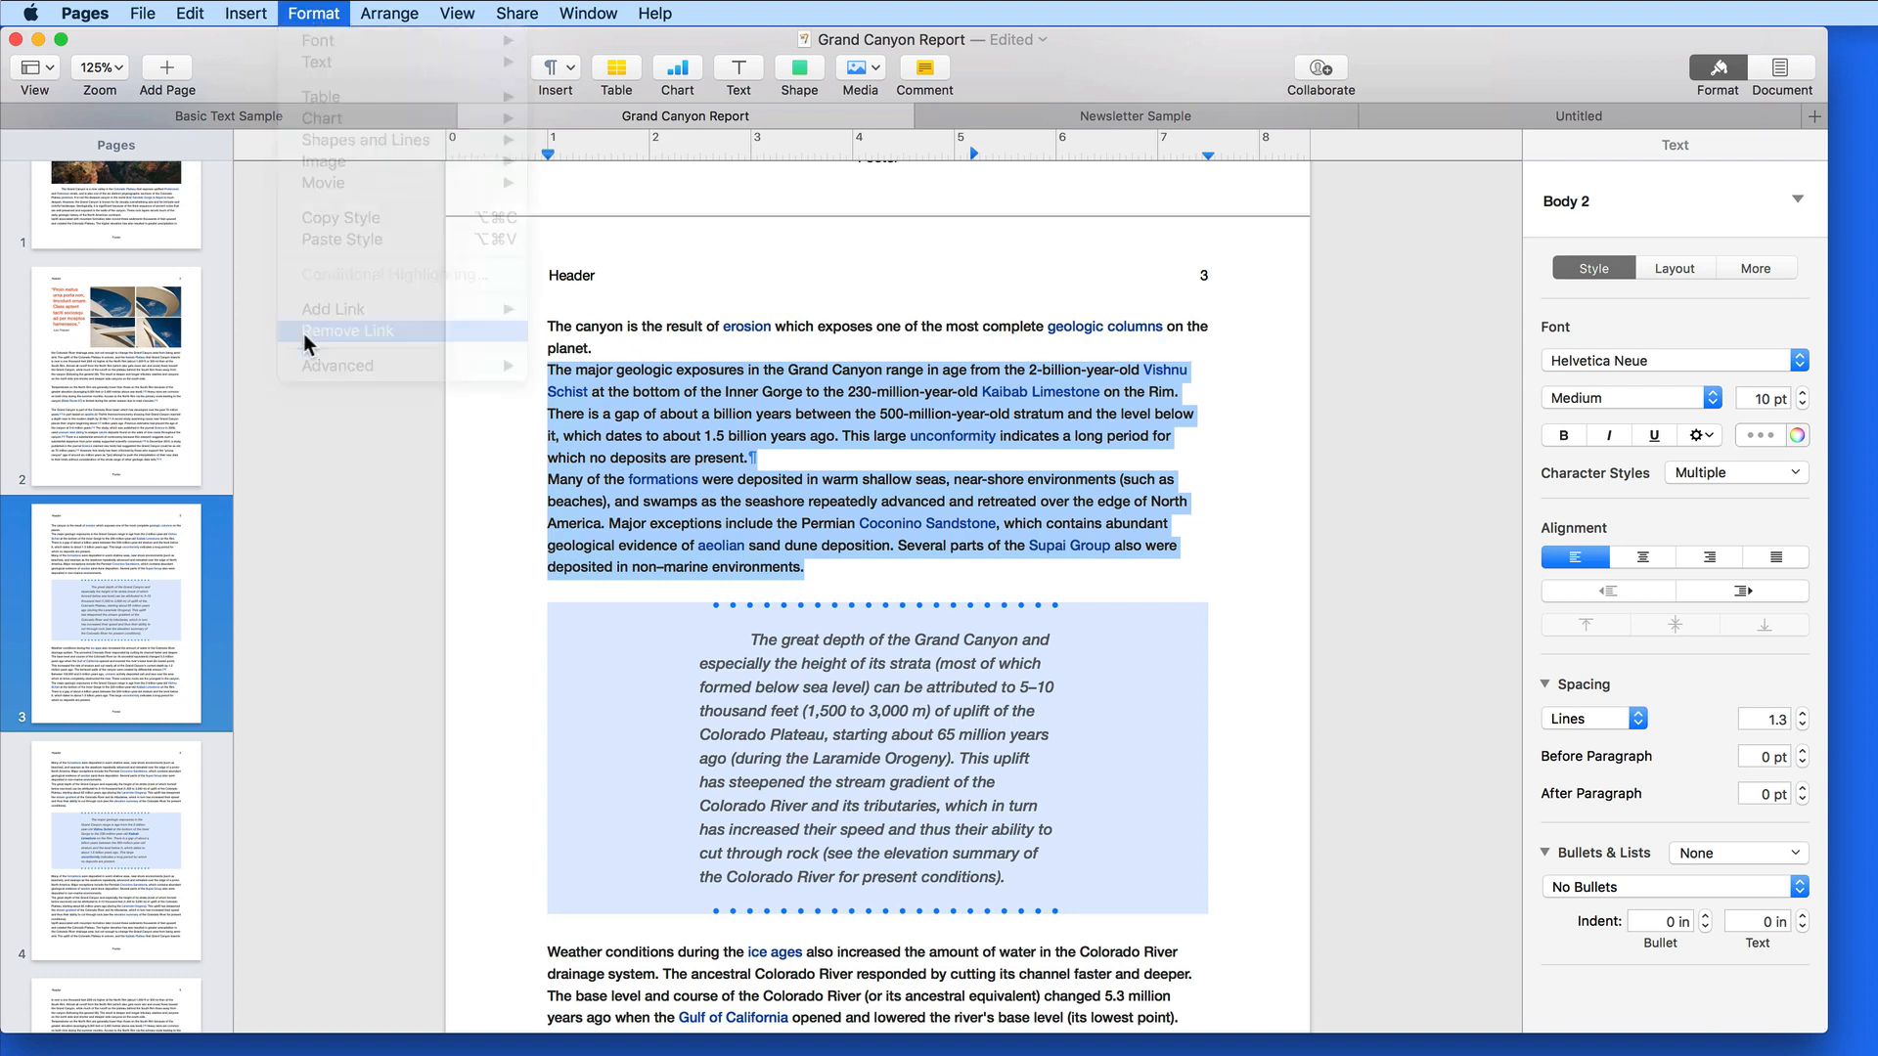
left_click(506, 440)
left_click(568, 391)
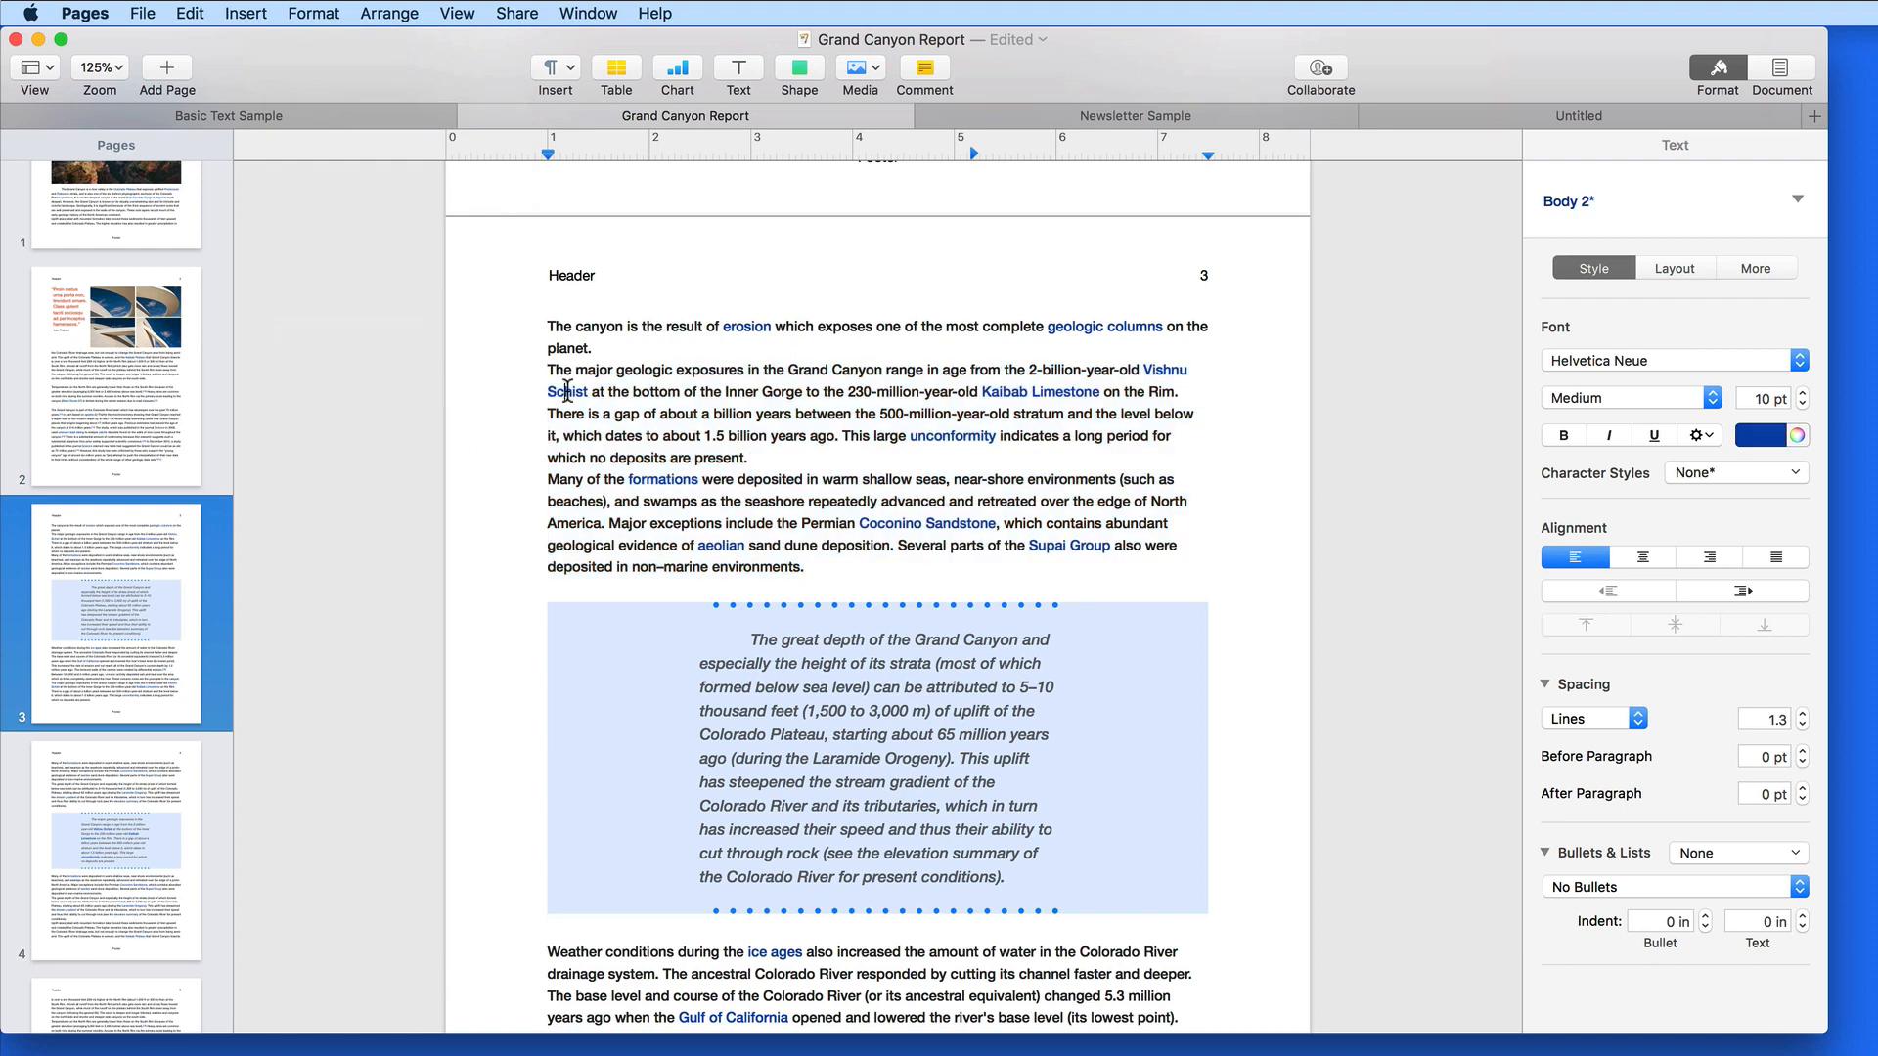
left_click(963, 433)
left_click(1070, 394)
Reapply the Body 2 paragraph style to both paragraphs to clear the blue colouring
left_click_drag(804, 568, 521, 372)
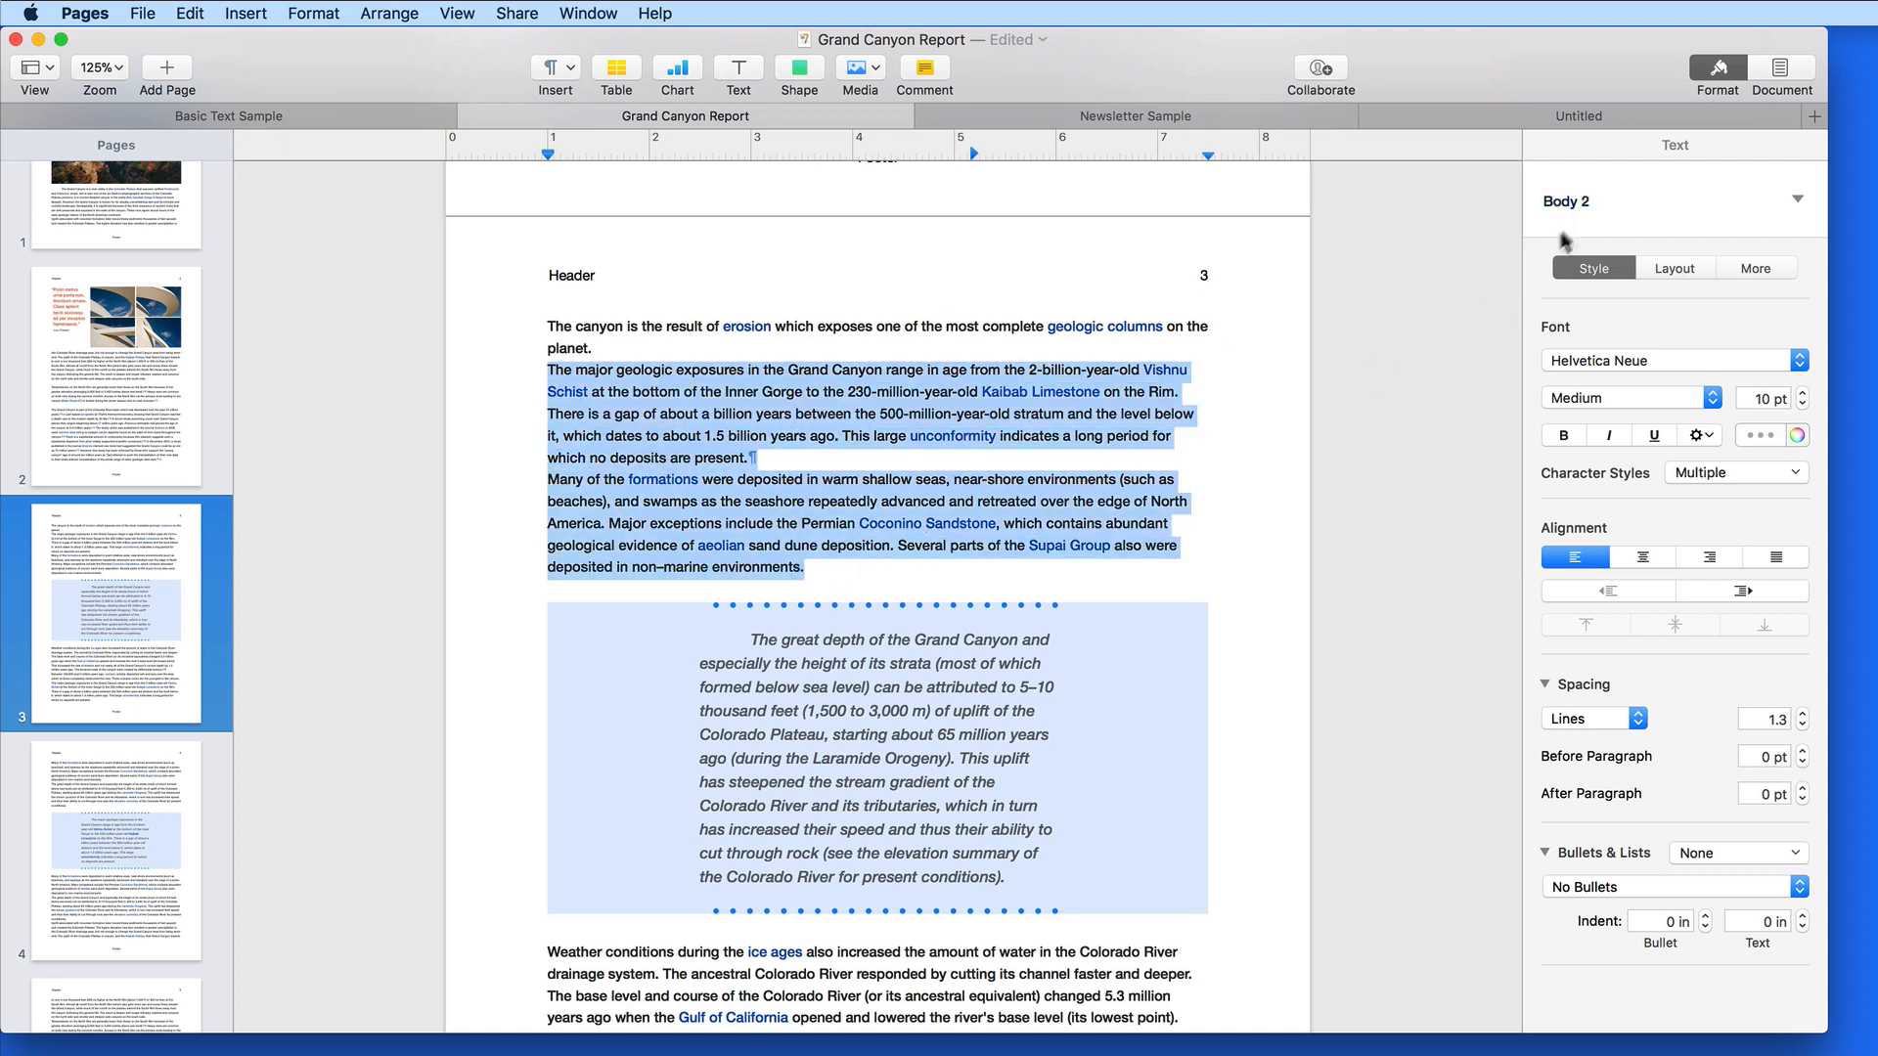
left_click(1622, 203)
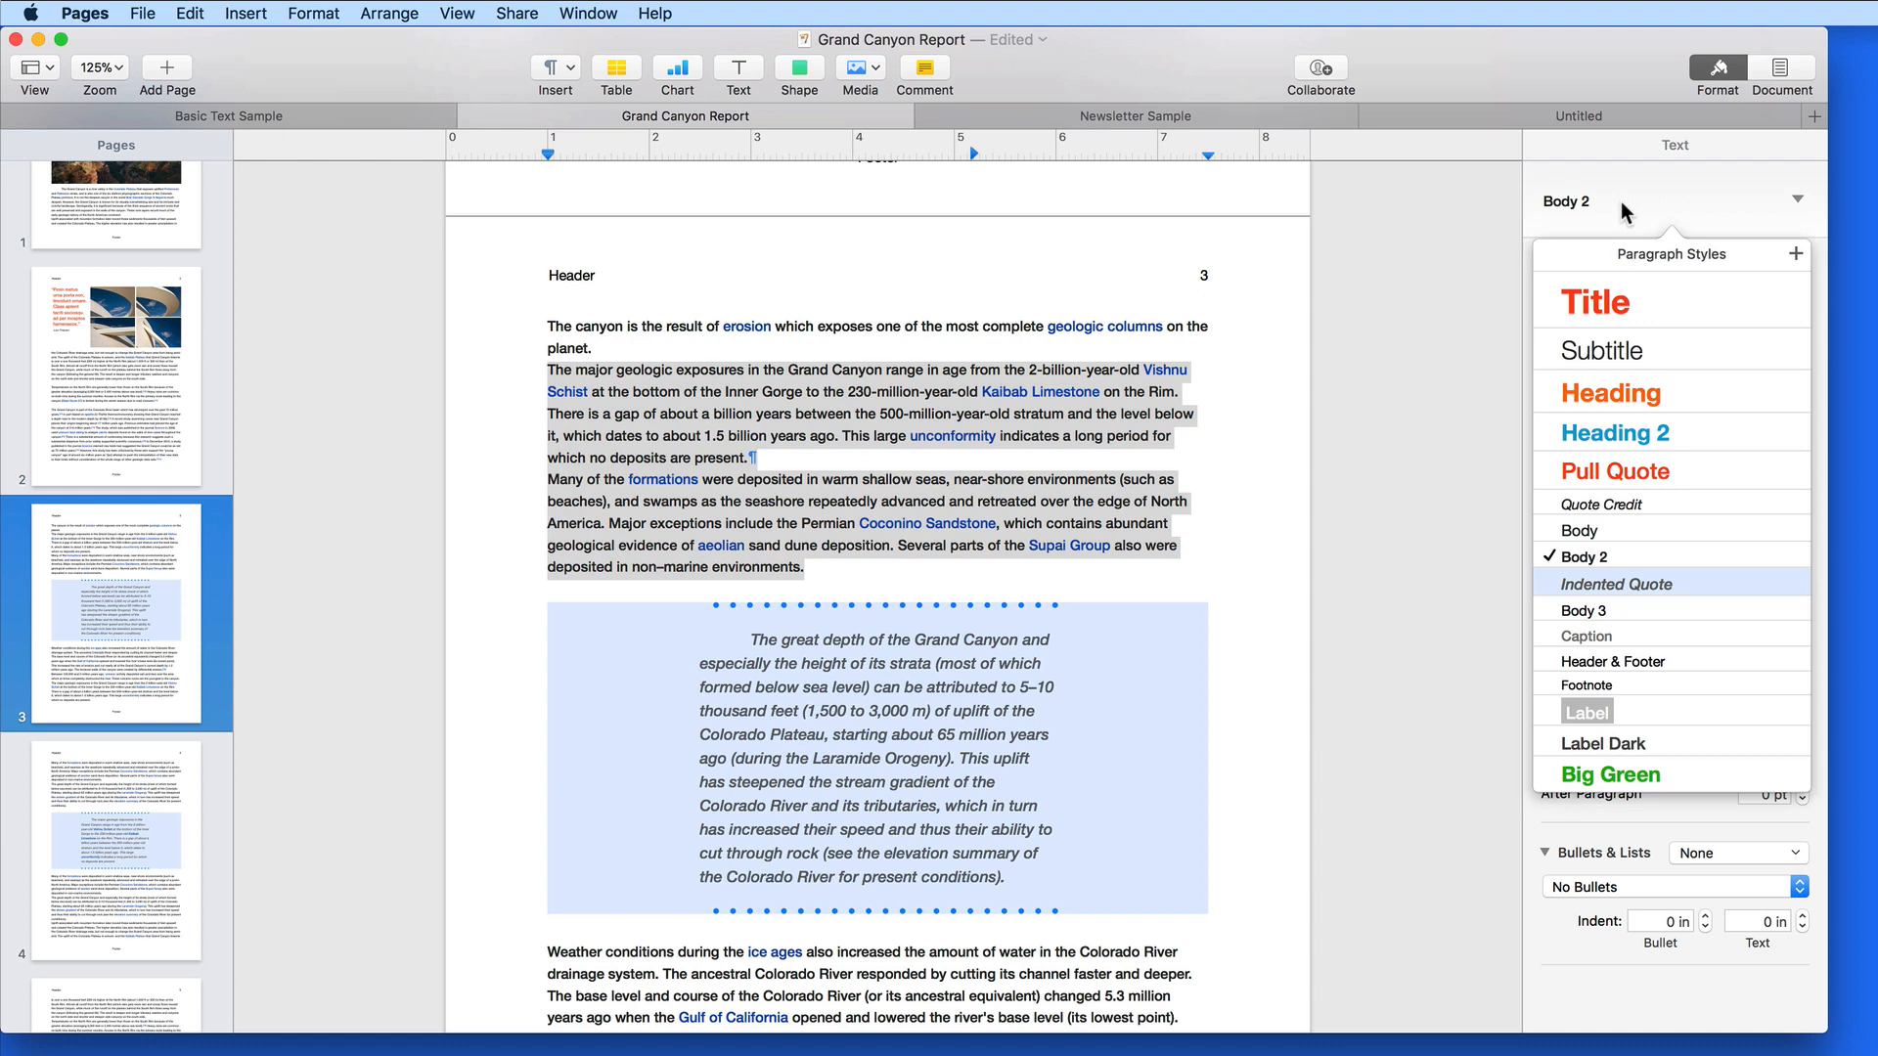
left_click(1628, 555)
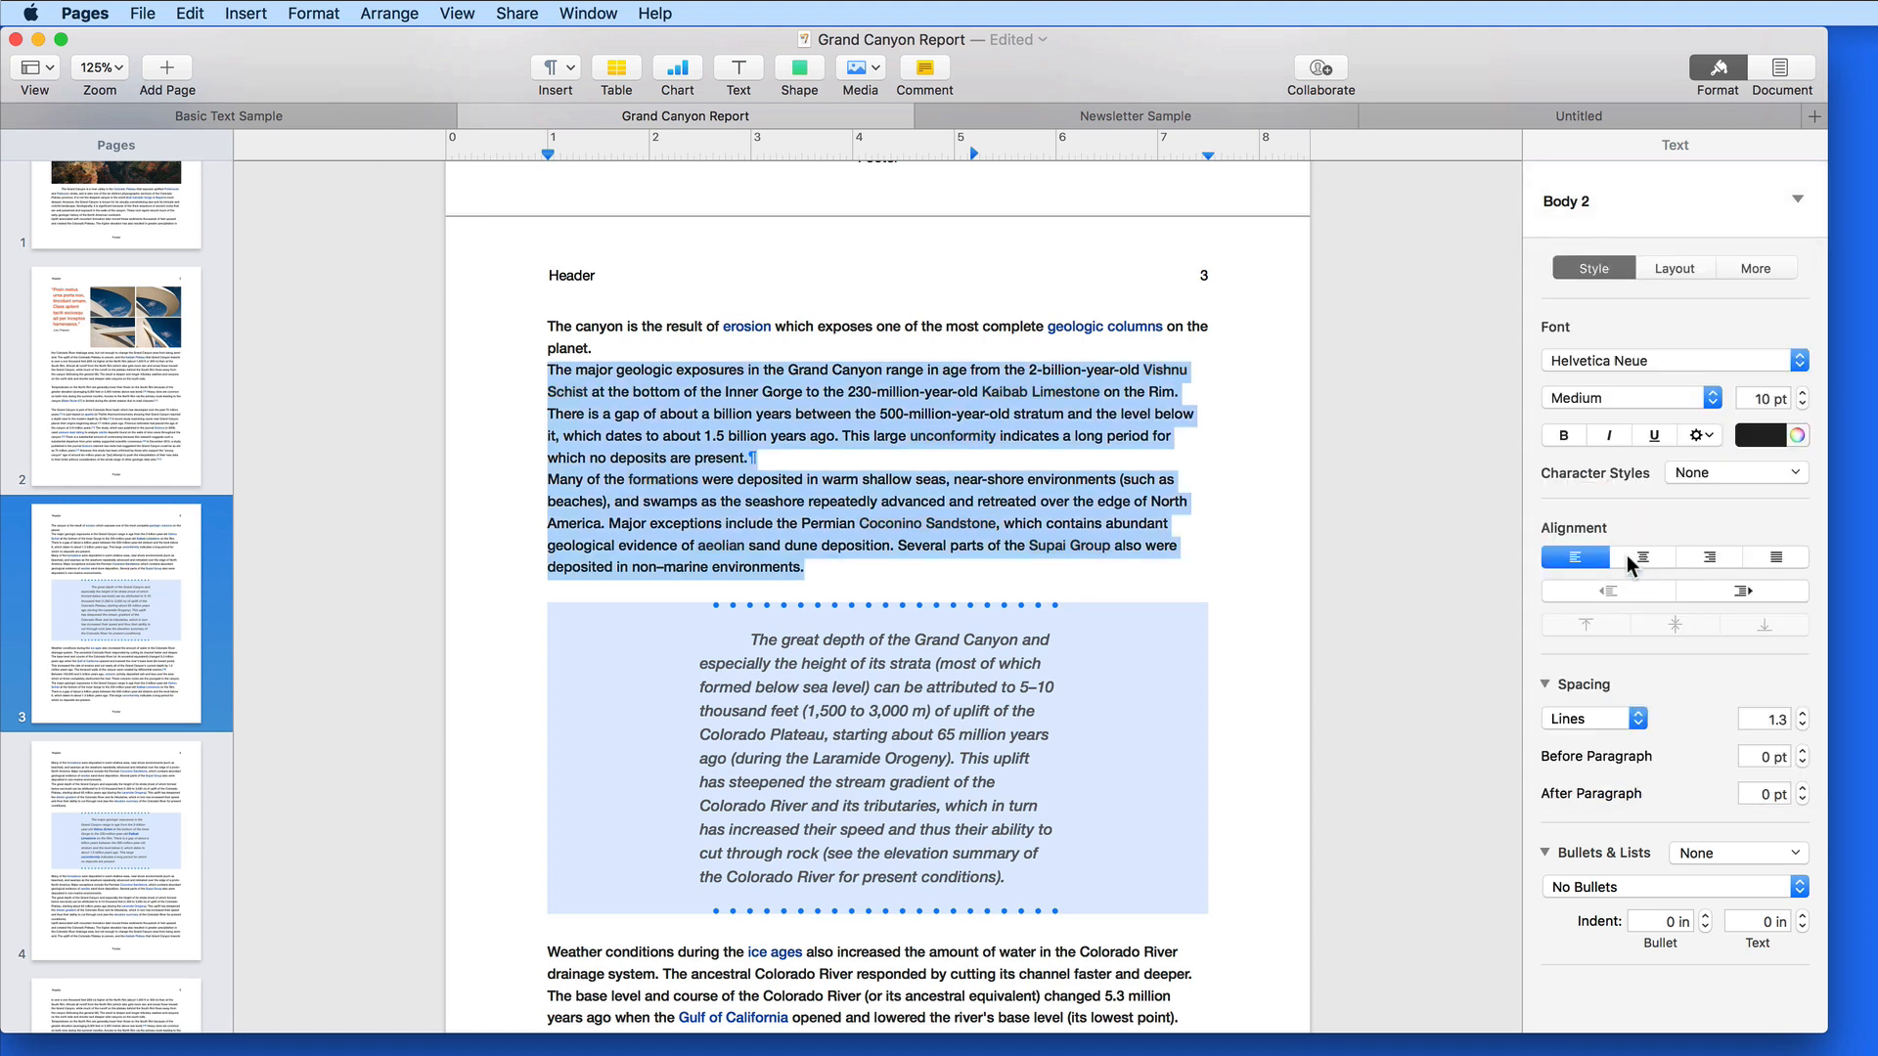
left_click(1225, 443)
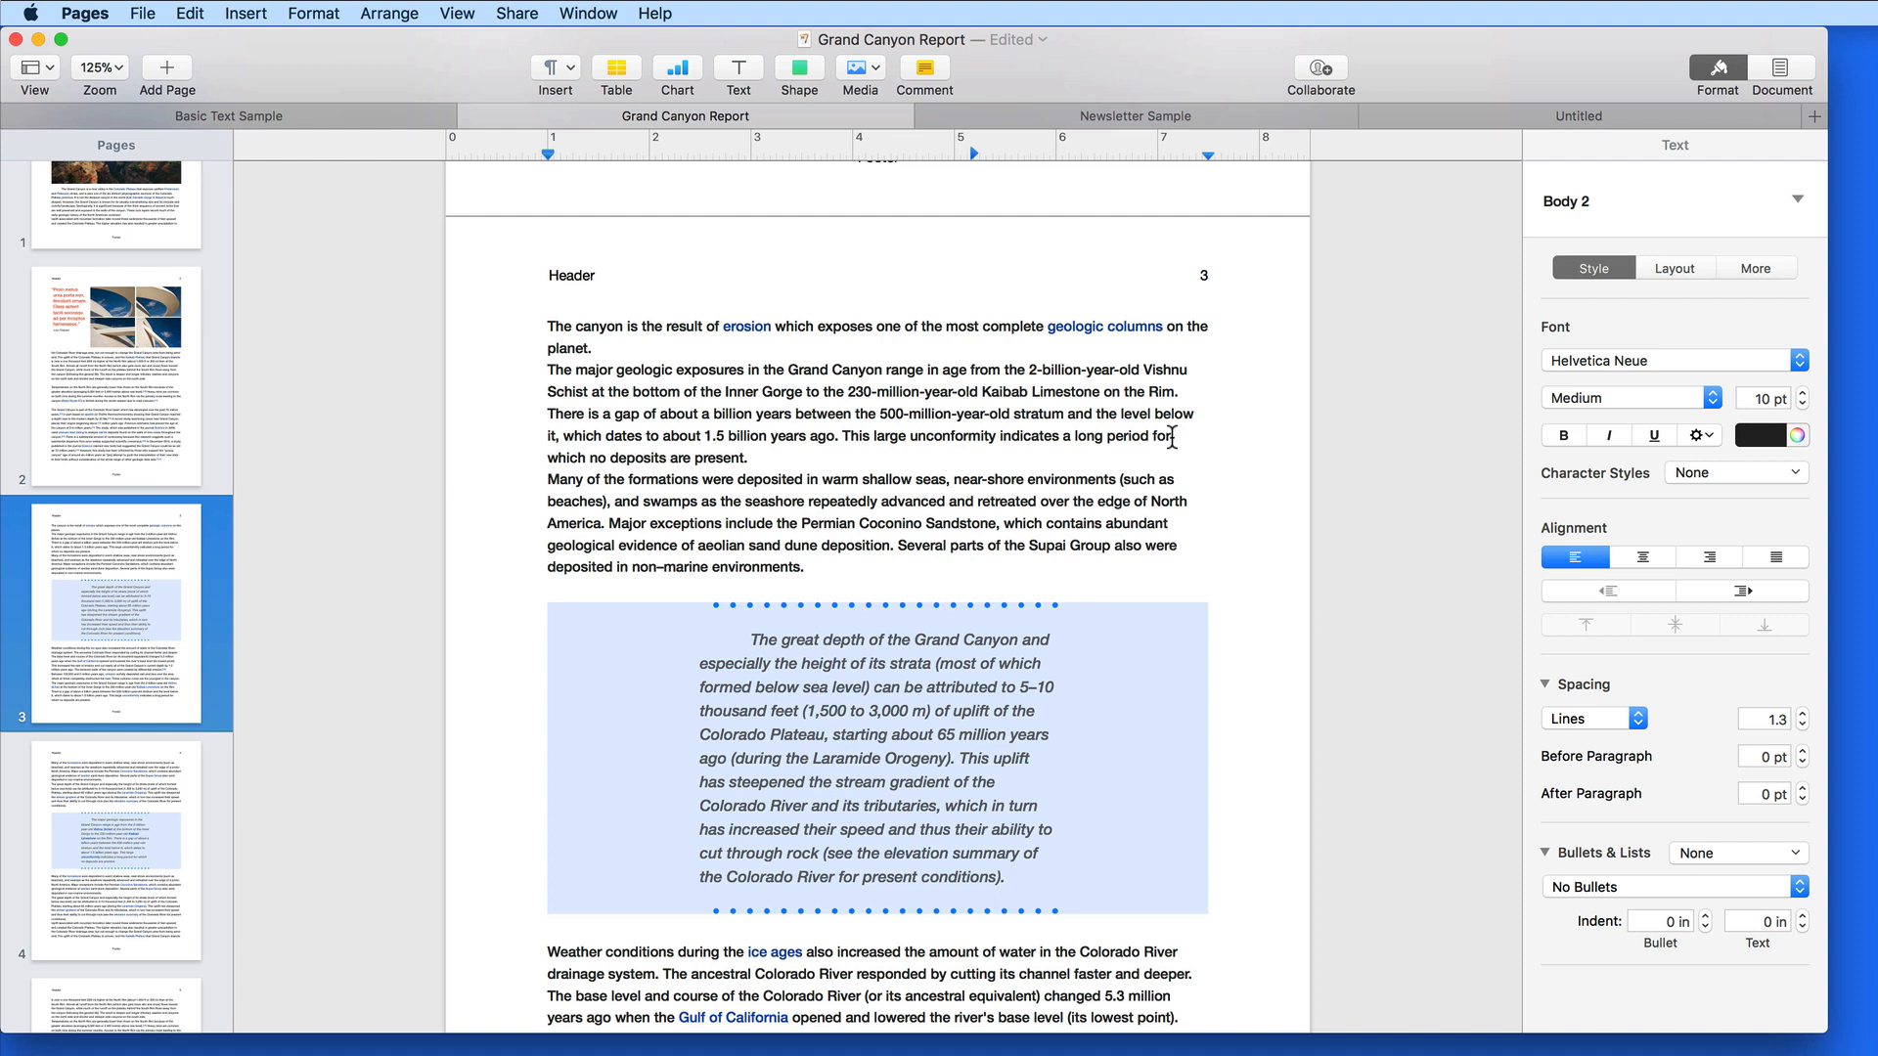
left_click(376, 113)
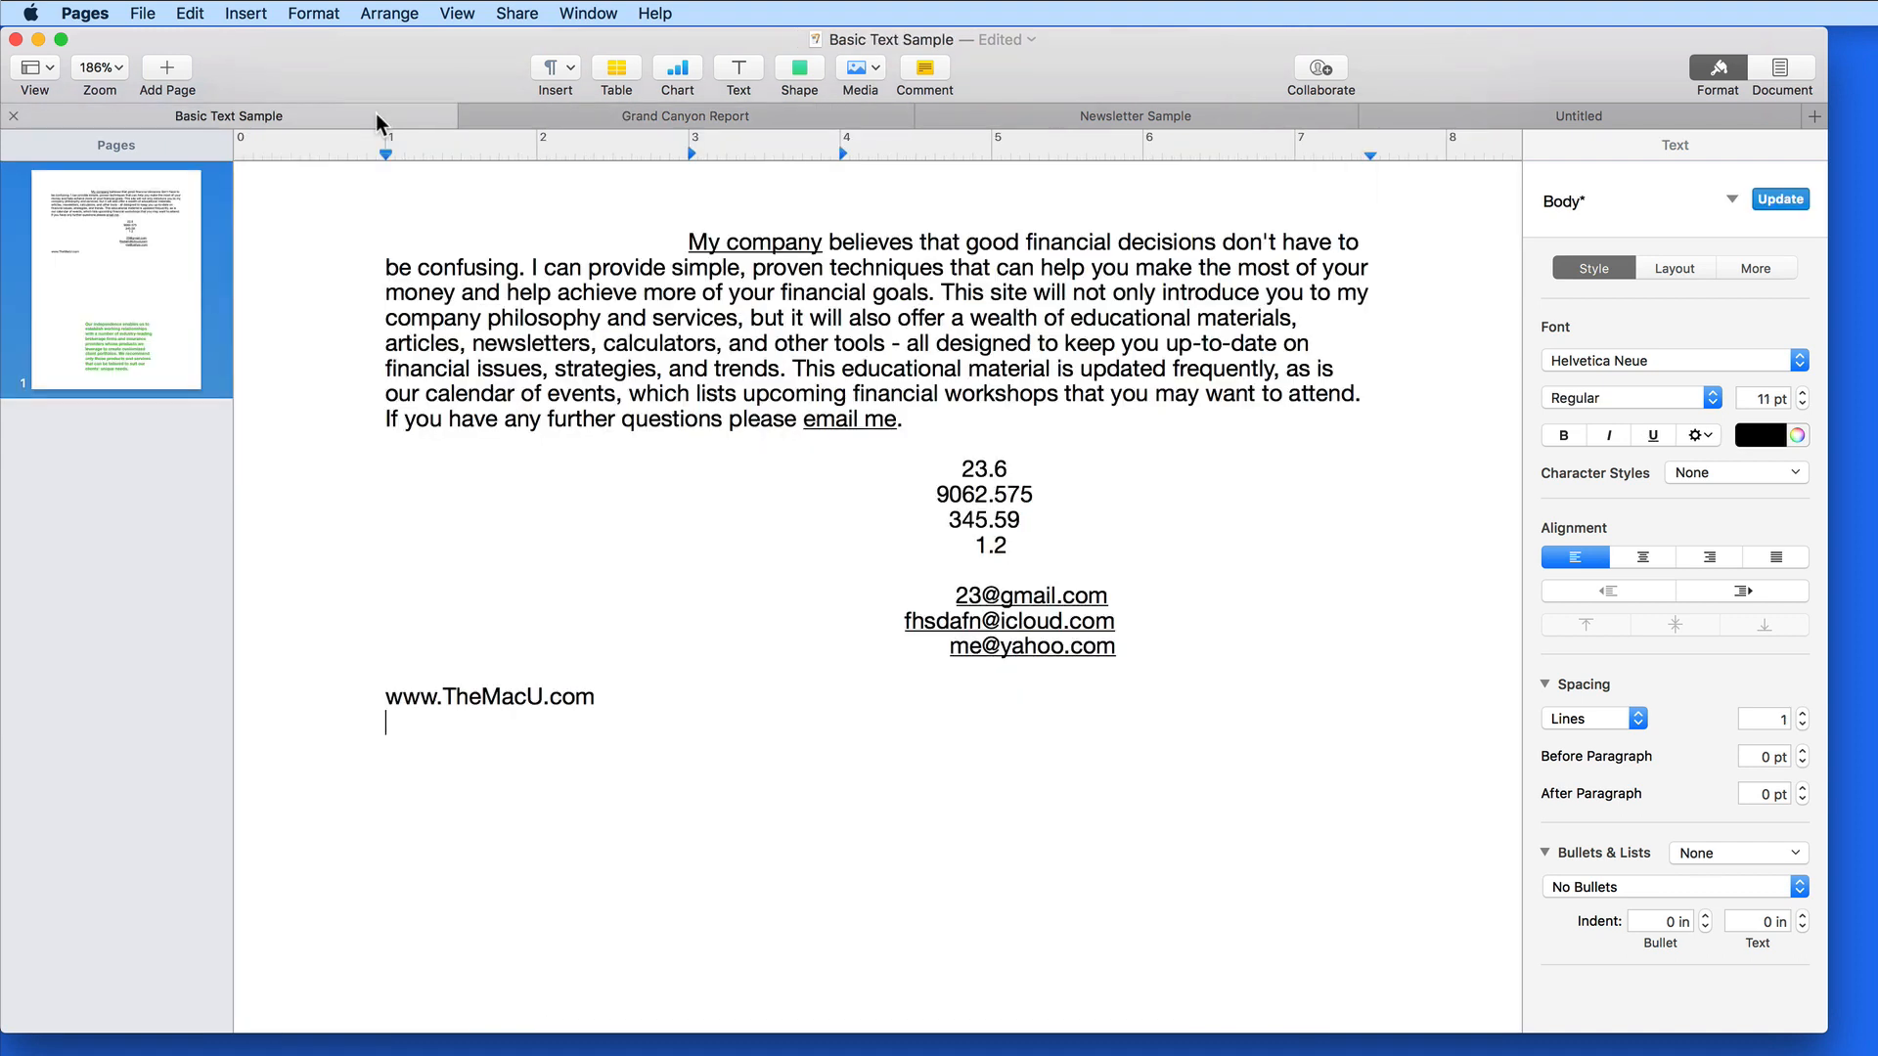
left_click(591, 520)
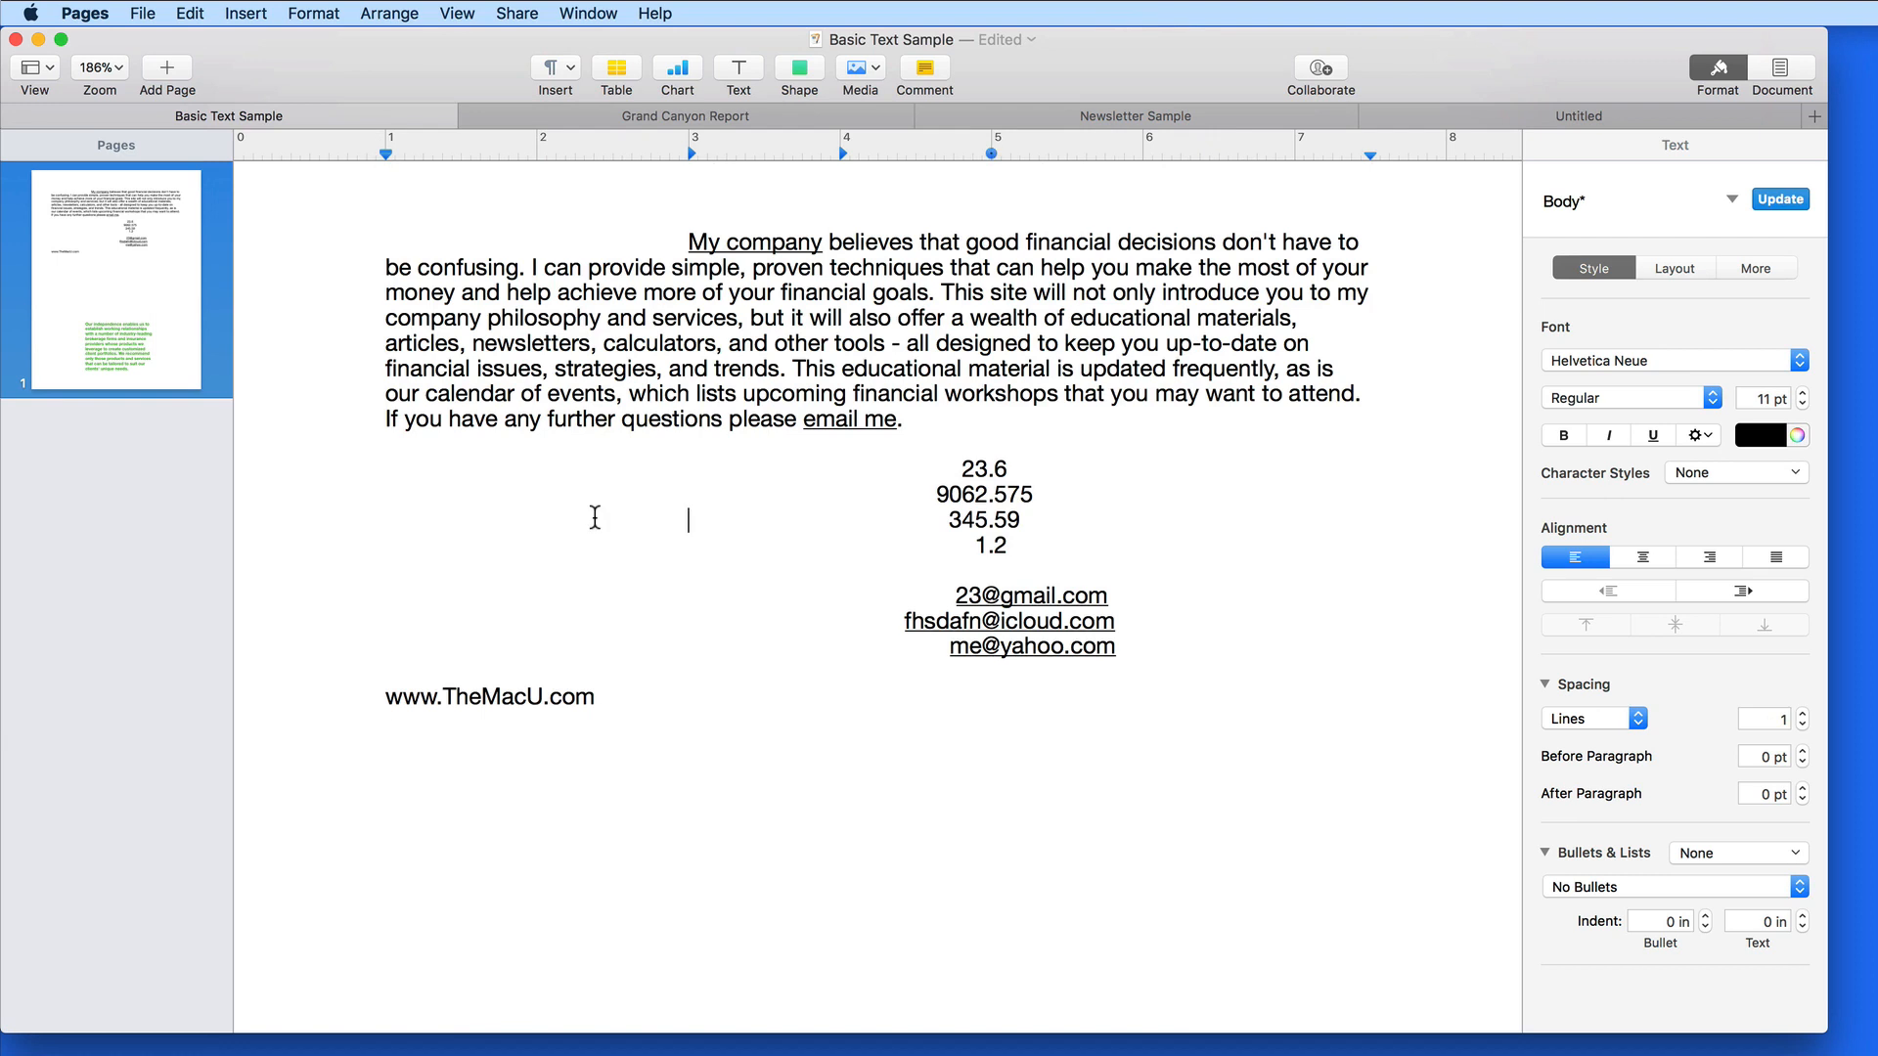
left_click(753, 249)
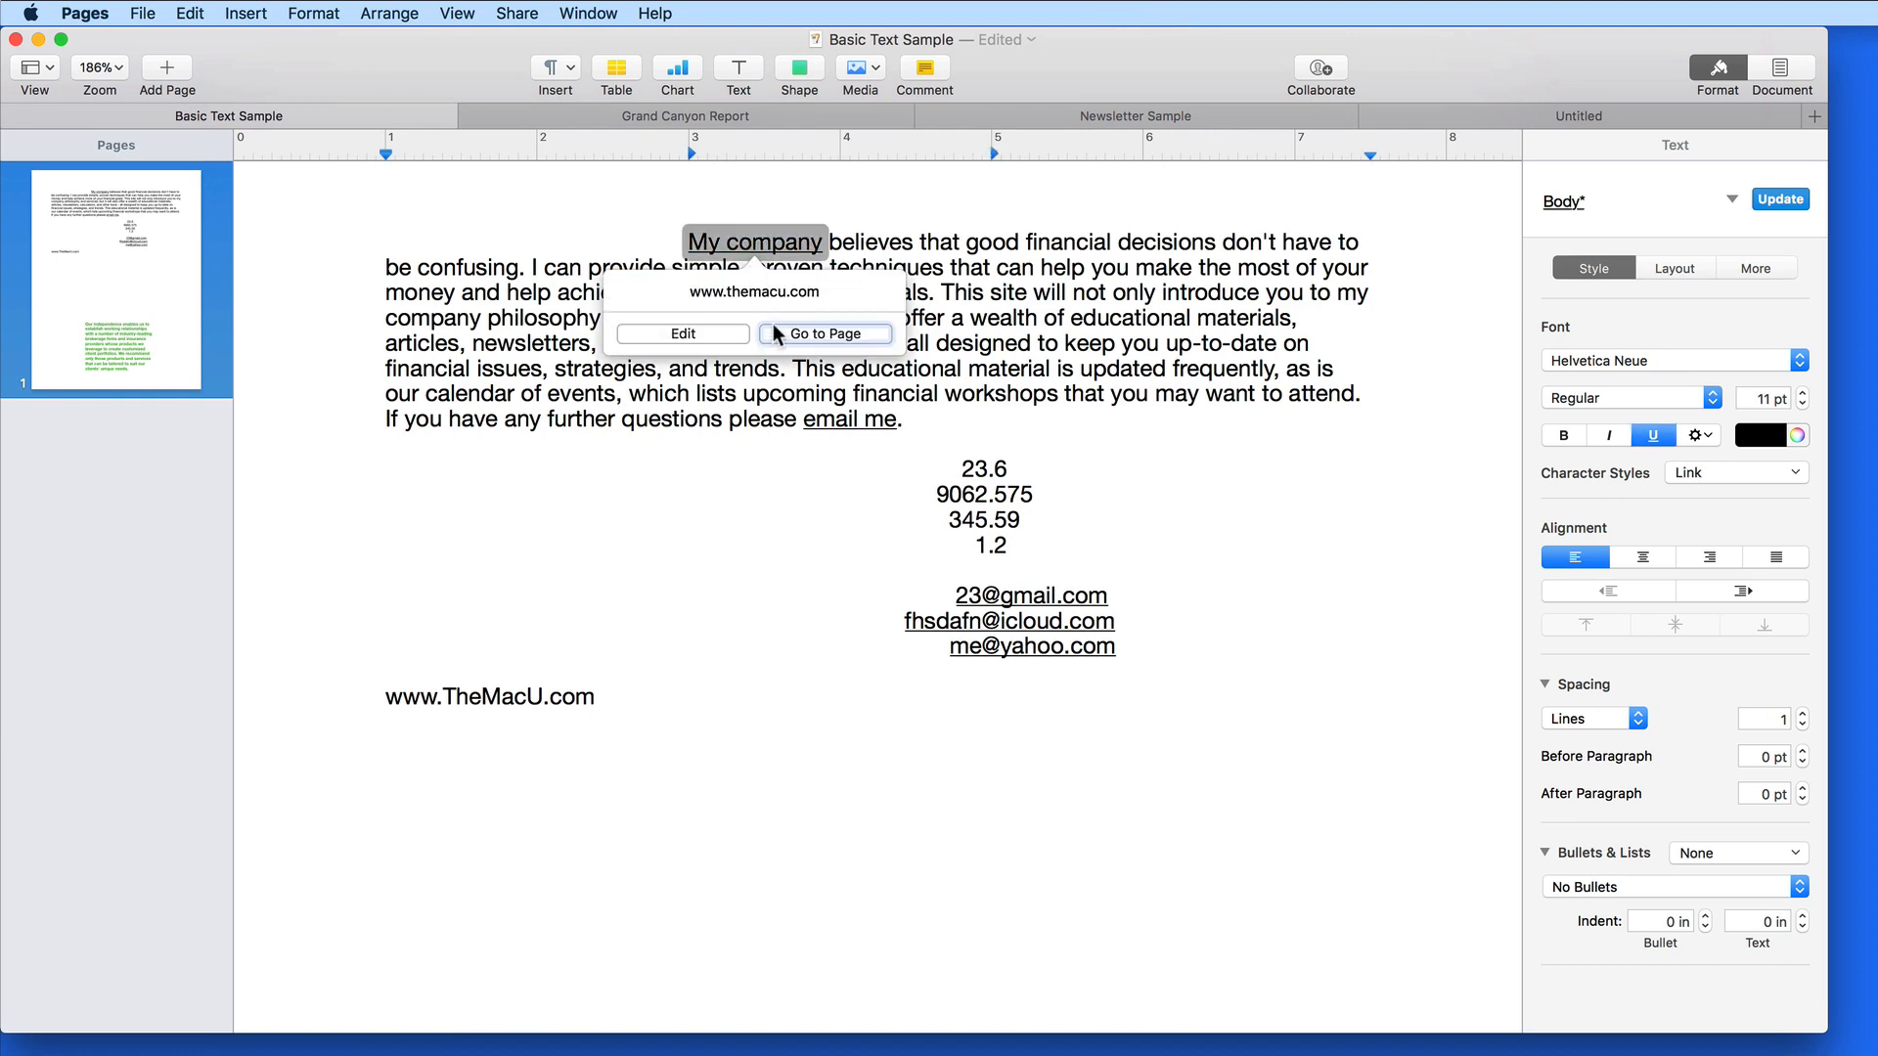